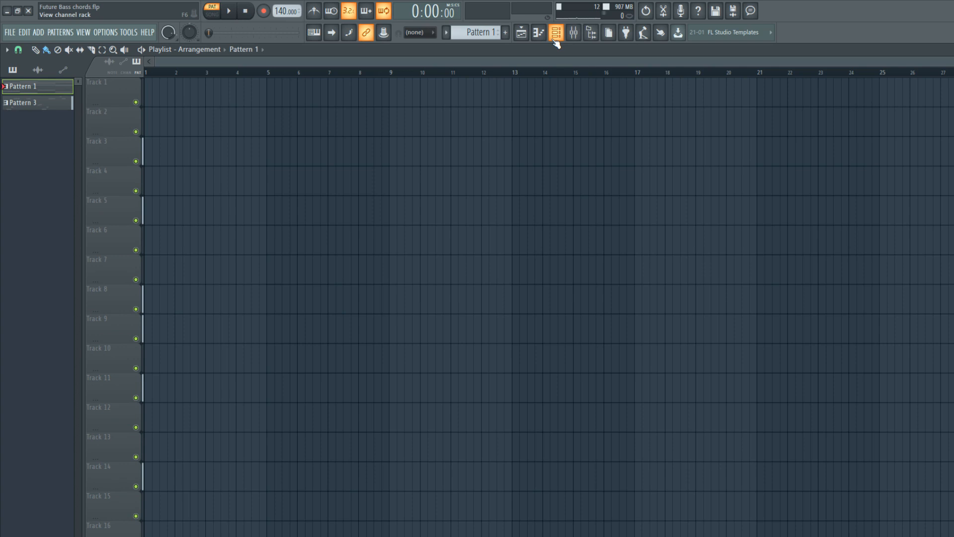
Open the TruePianos x64 chord progression in the piano roll and play it through.
{"action": "left_click", "coordinate": [555, 38]}
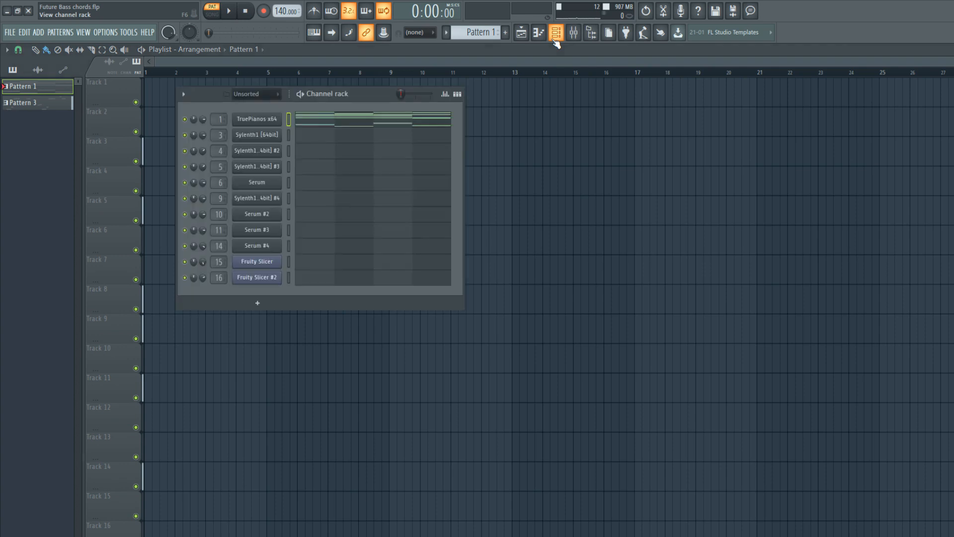
{"action": "left_click", "coordinate": [338, 119]}
{"action": "left_click", "coordinate": [230, 14]}
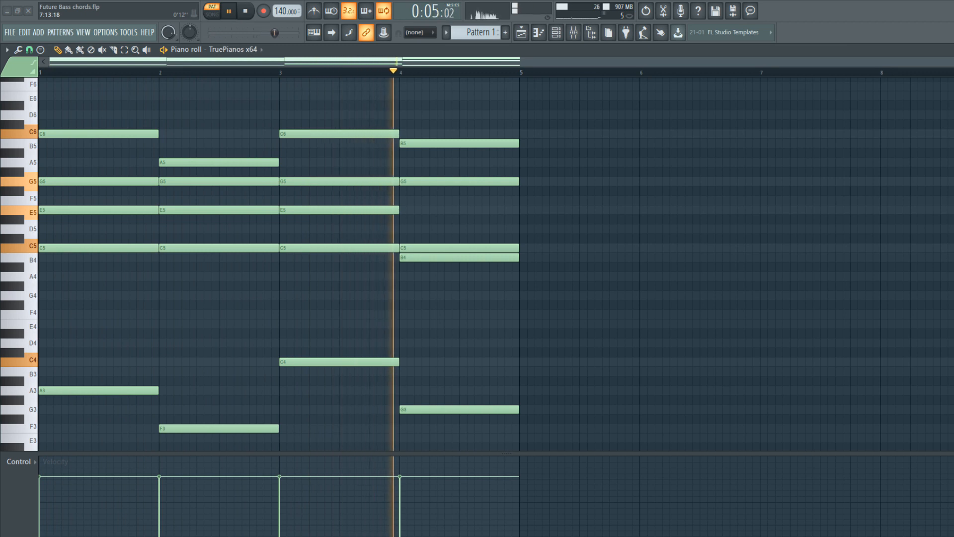
{"action": "key", "text": "space"}
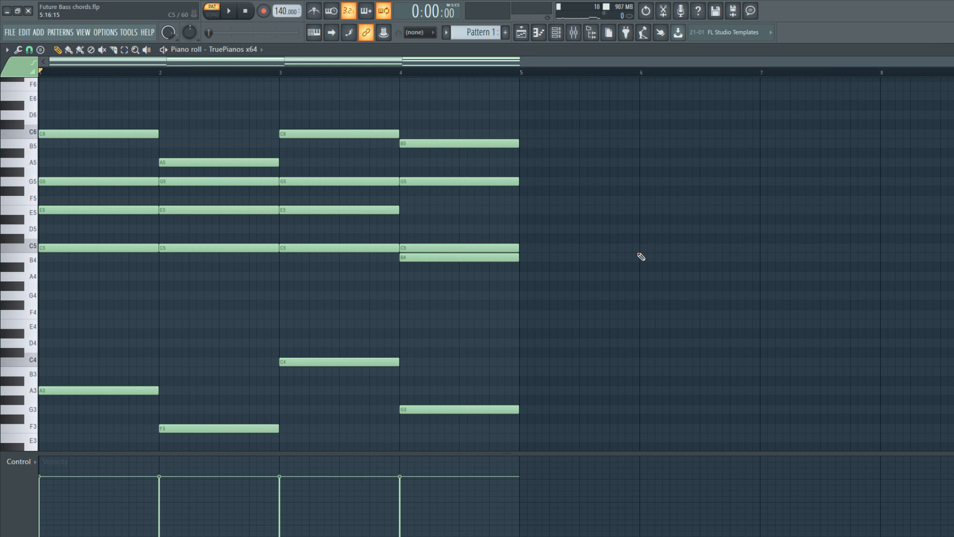
Move the chord notes from TruePianos x64 to the Sylenth1 [64bit] channel and open them in the piano roll.
{"action": "left_click", "coordinate": [562, 37]}
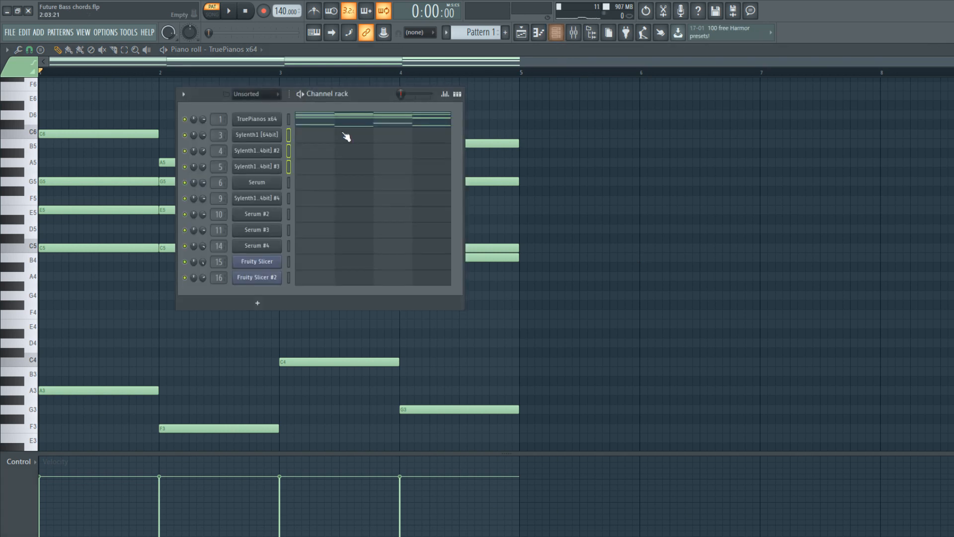
{"action": "left_click", "coordinate": [289, 135]}
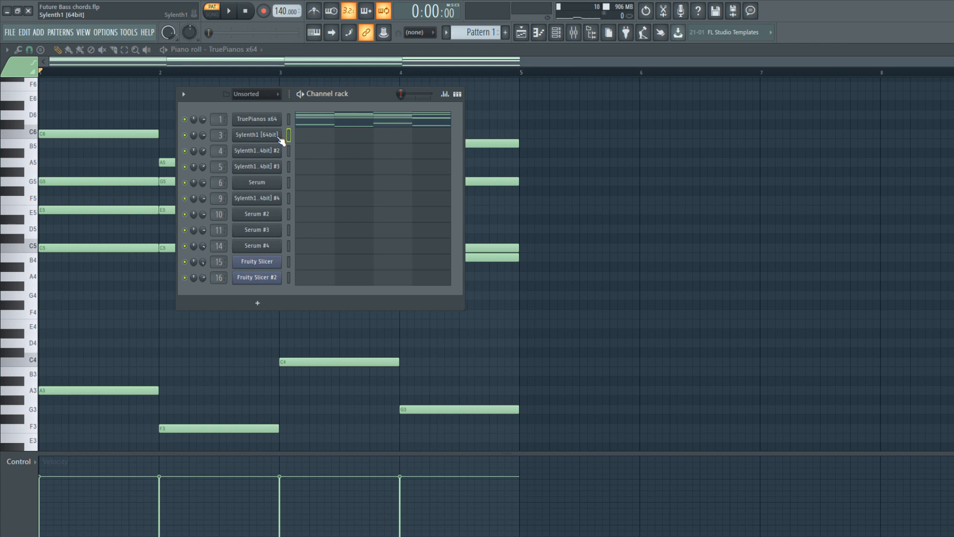
{"action": "left_click", "coordinate": [280, 137]}
{"action": "left_click_drag", "start_coordinate": [235, 451], "coordinate": [420, 448]}
{"action": "left_click", "coordinate": [542, 125]}
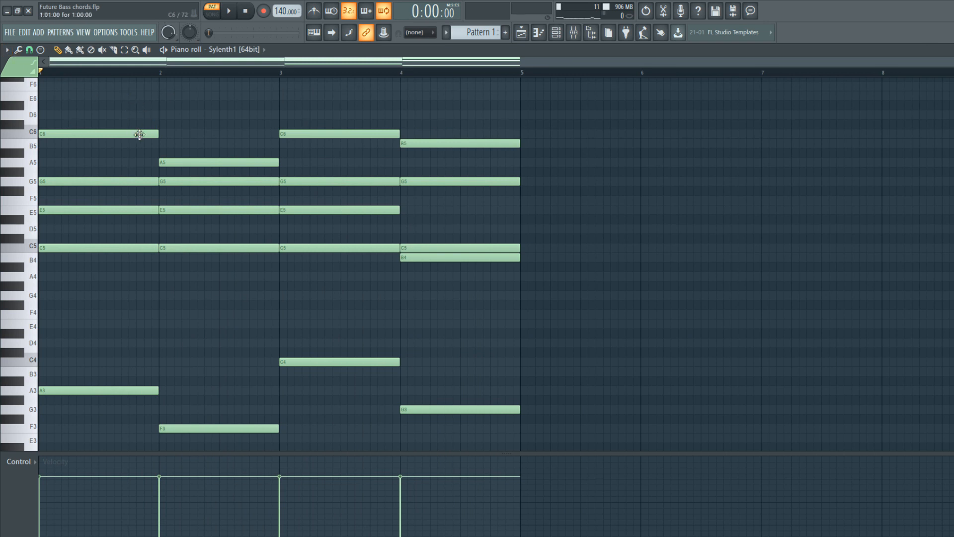
Chop all the sustained Sylenth1 chord notes into eight equal pieces per bar and play the result.
{"action": "key", "text": "ctrl+a"}
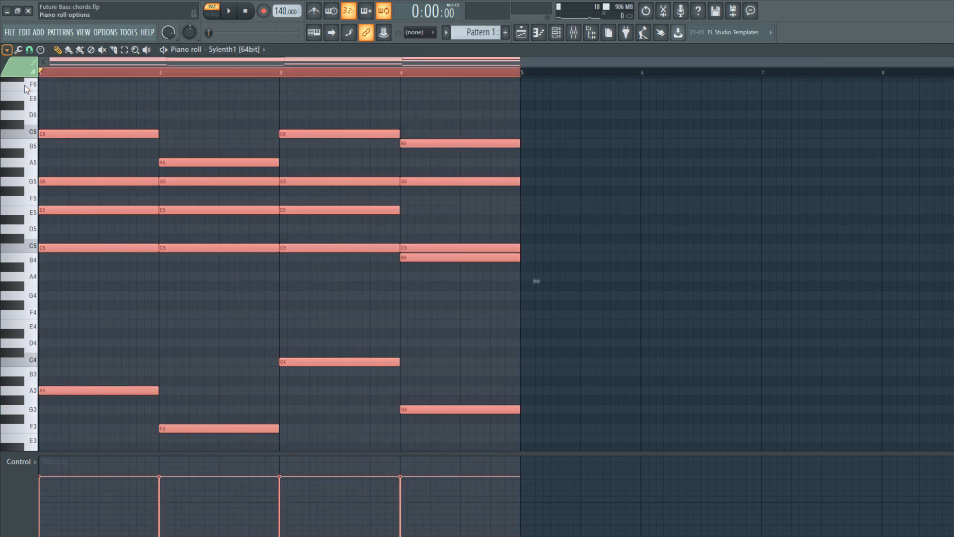
{"action": "key", "text": "alt+u"}
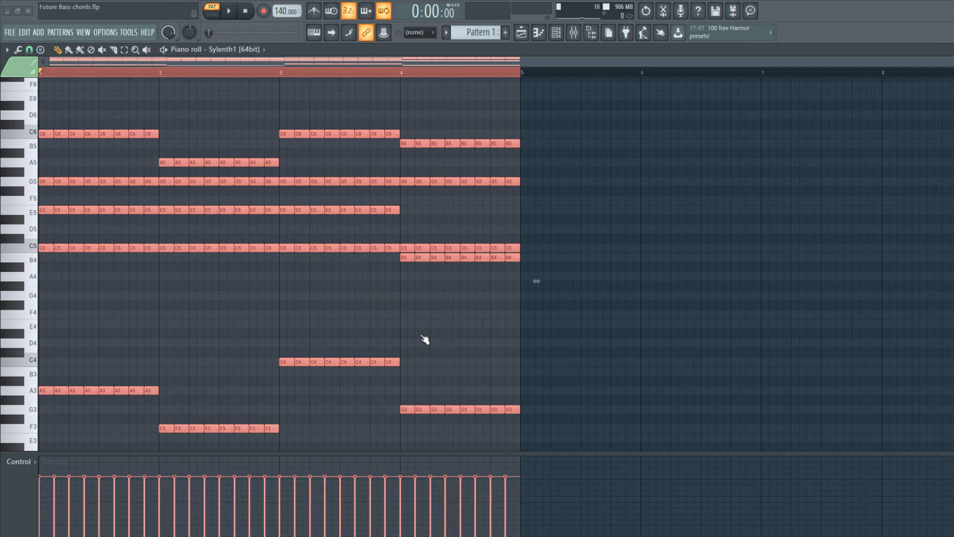
{"action": "left_click", "coordinate": [229, 12]}
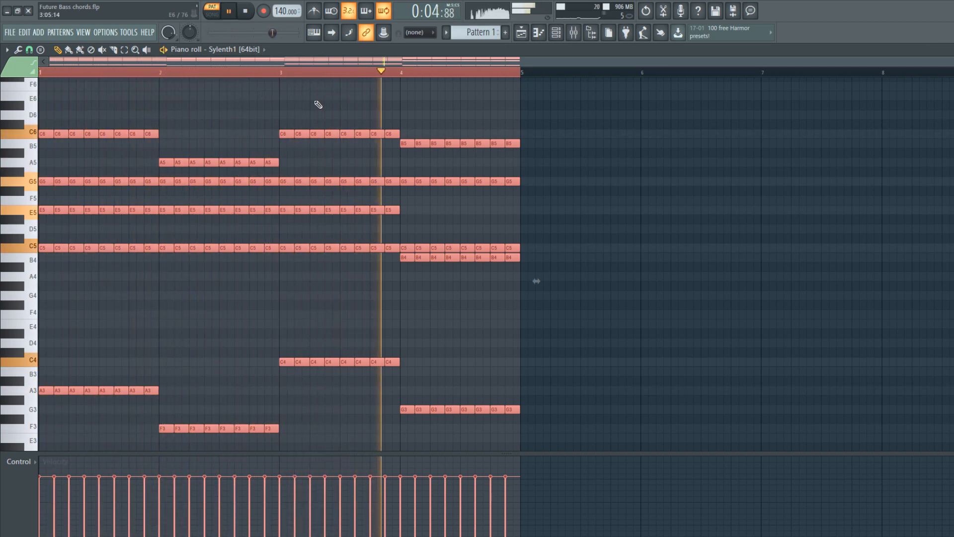
{"action": "left_click", "coordinate": [247, 19]}
Delete the last three chord hits of bars 2 and 4 and play the pattern back.
{"action": "left_click_drag", "start_coordinate": [417, 442], "coordinate": [376, 159]}
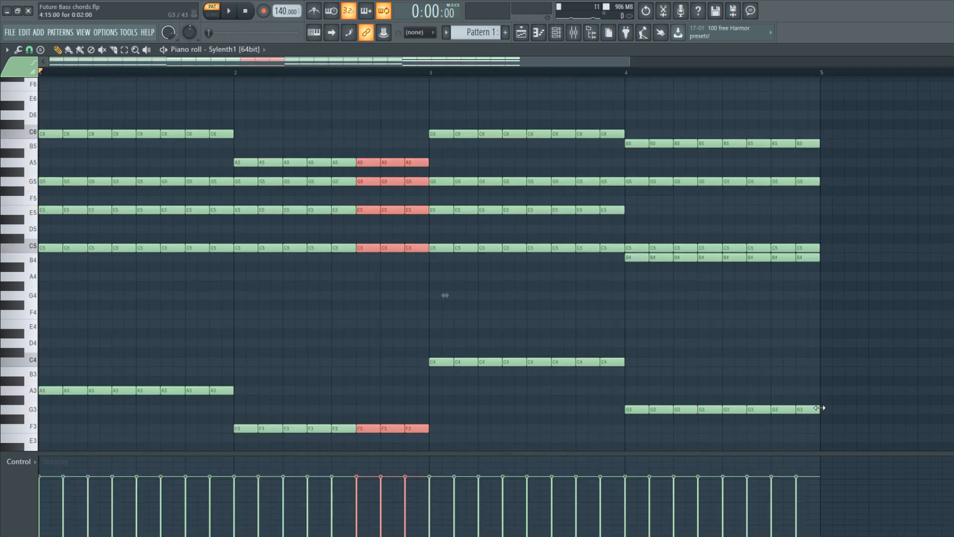
{"action": "left_click_drag", "start_coordinate": [820, 419], "coordinate": [765, 145]}
{"action": "key", "text": "Delete"}
{"action": "key", "text": "space"}
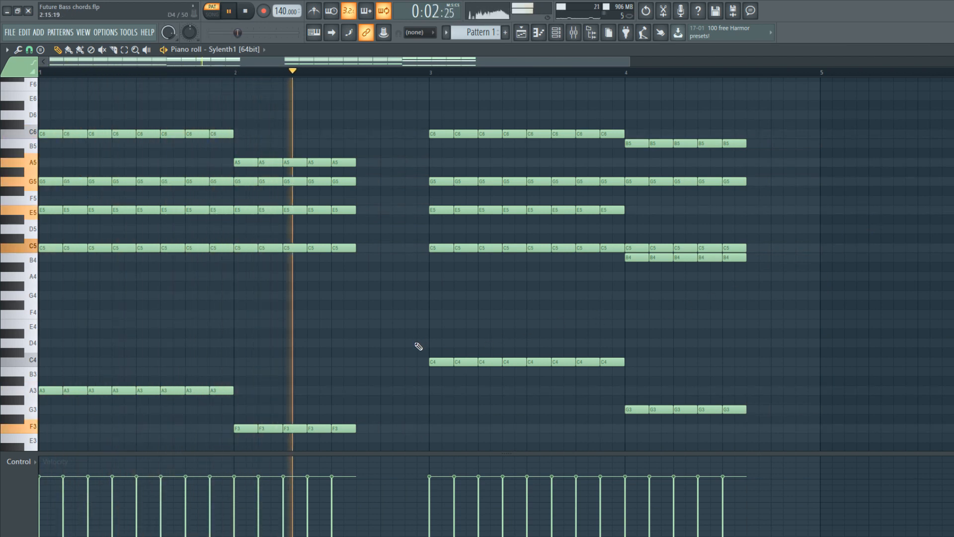
{"action": "left_click", "coordinate": [246, 12]}
Paste the chopped chords into the Sylenth1 [64bit] #2 channel and mute the first Sylenth1 channel.
{"action": "key", "text": "F6"}
{"action": "left_click", "coordinate": [289, 153]}
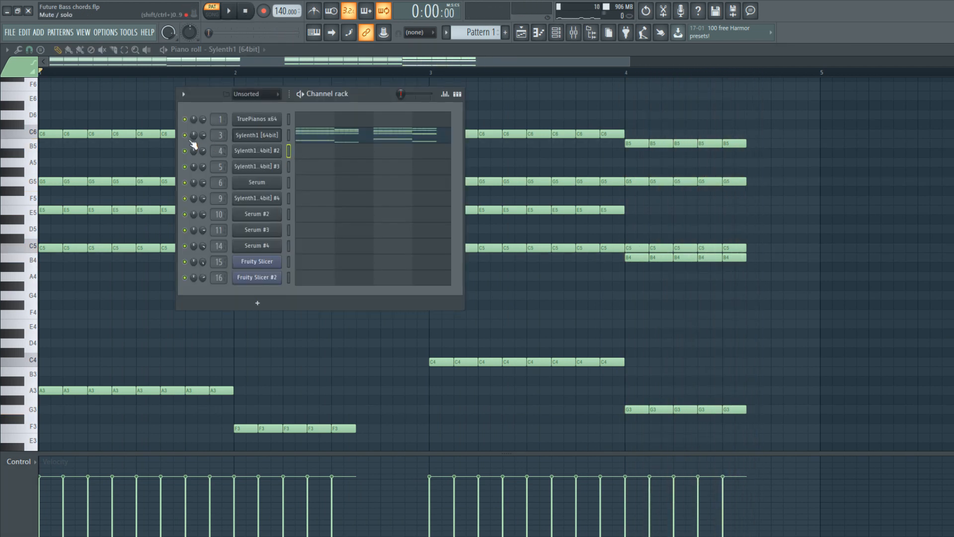
{"action": "key", "text": "ctrl+v"}
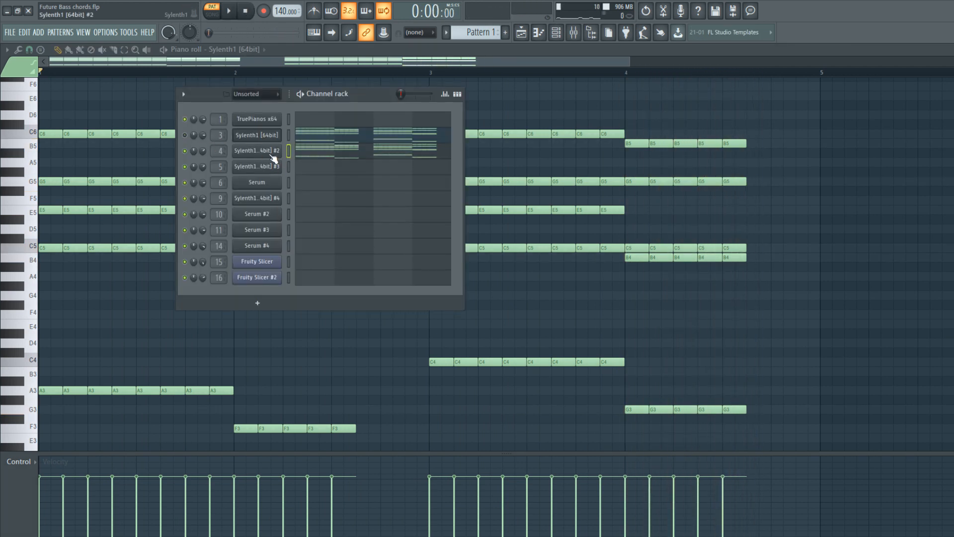
Examine the LD - Burn preset on Sylenth1 #2 and listen to its chords.
{"action": "left_click", "coordinate": [263, 151]}
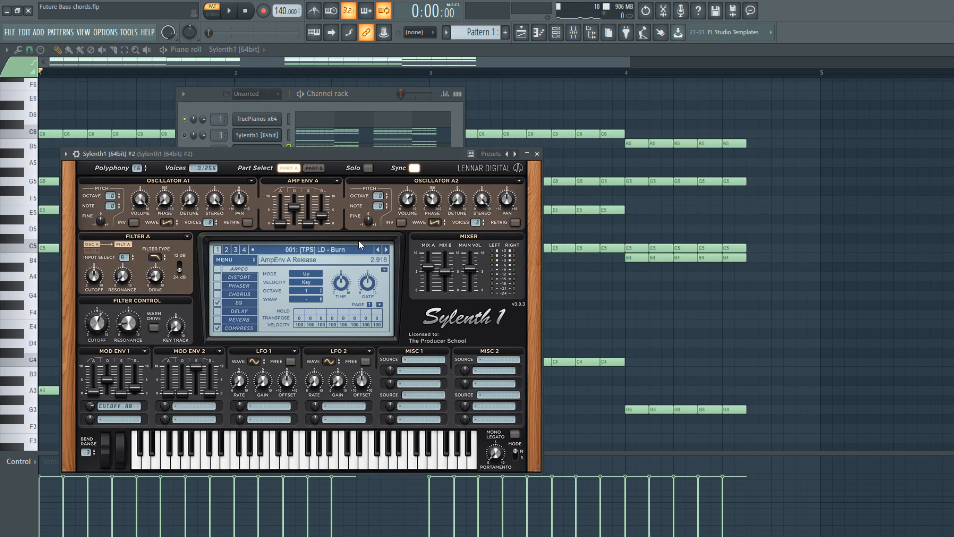
{"action": "left_click", "coordinate": [307, 98]}
{"action": "key", "text": "space"}
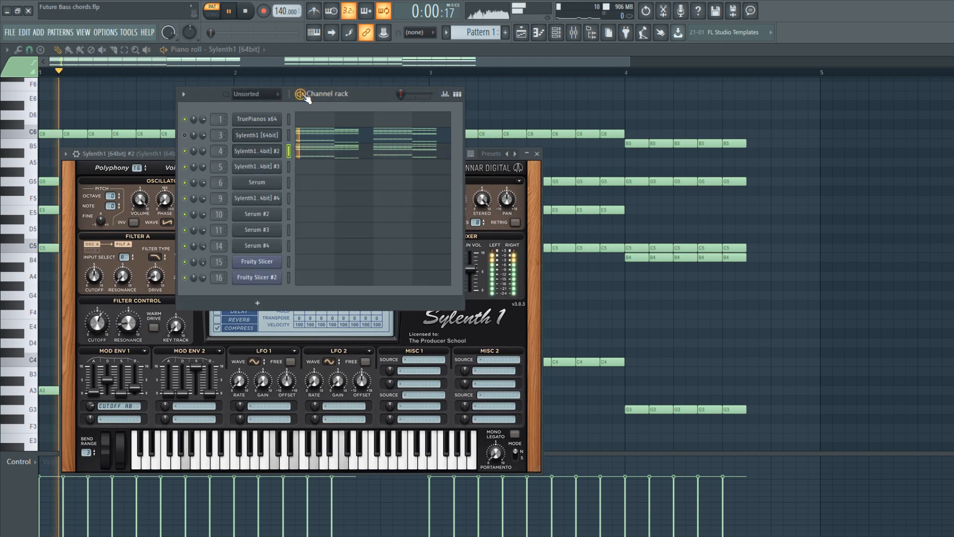
{"action": "left_click", "coordinate": [537, 154]}
{"action": "key", "text": "space"}
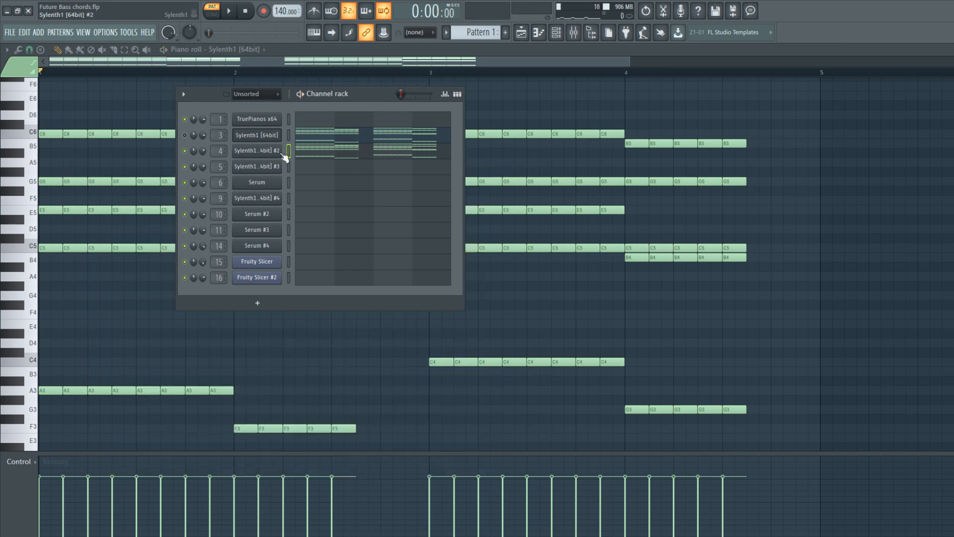
Copy the chords to the Sylenth1 [64bit] #3 channel, mute Sylenth1 #2 and play the pattern.
{"action": "left_click", "coordinate": [289, 167]}
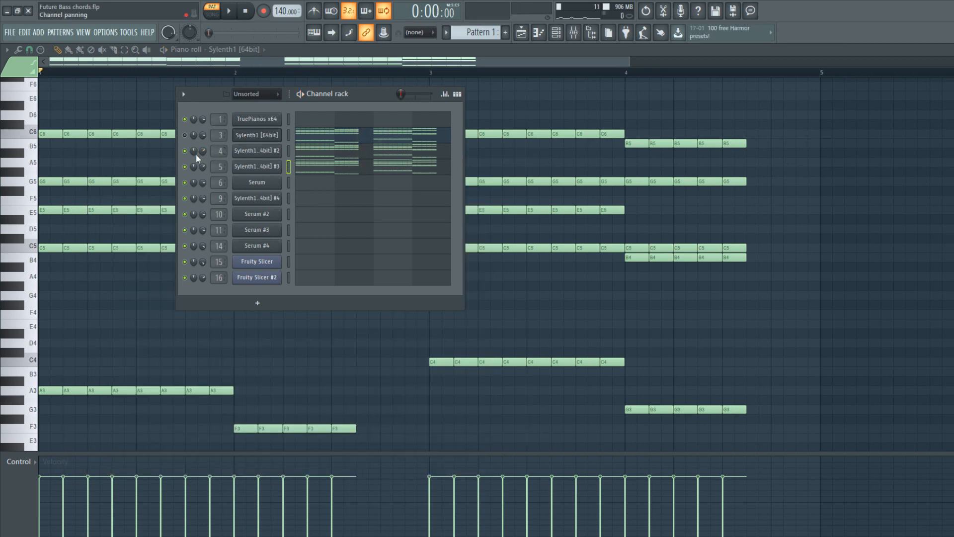
{"action": "left_click", "coordinate": [268, 170]}
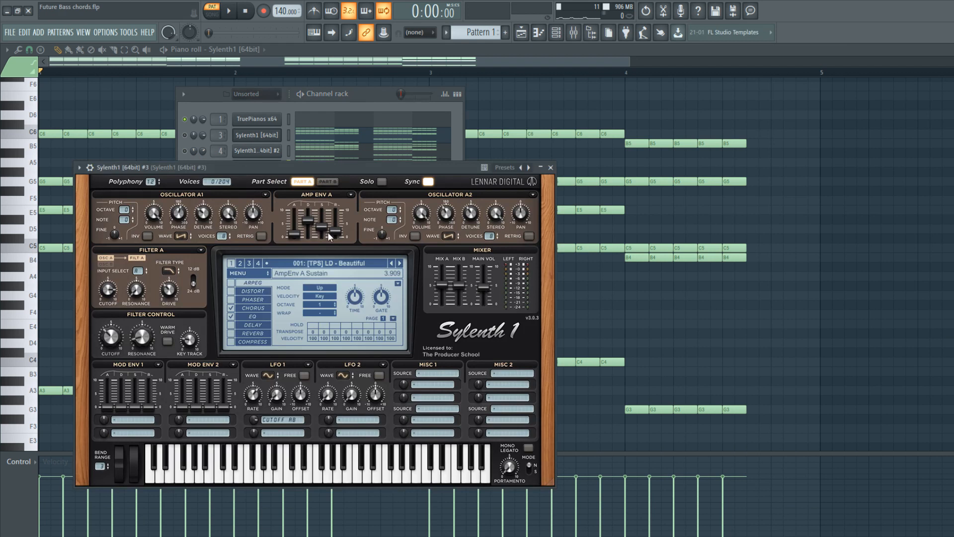
{"action": "left_click", "coordinate": [551, 168]}
{"action": "key", "text": "space"}
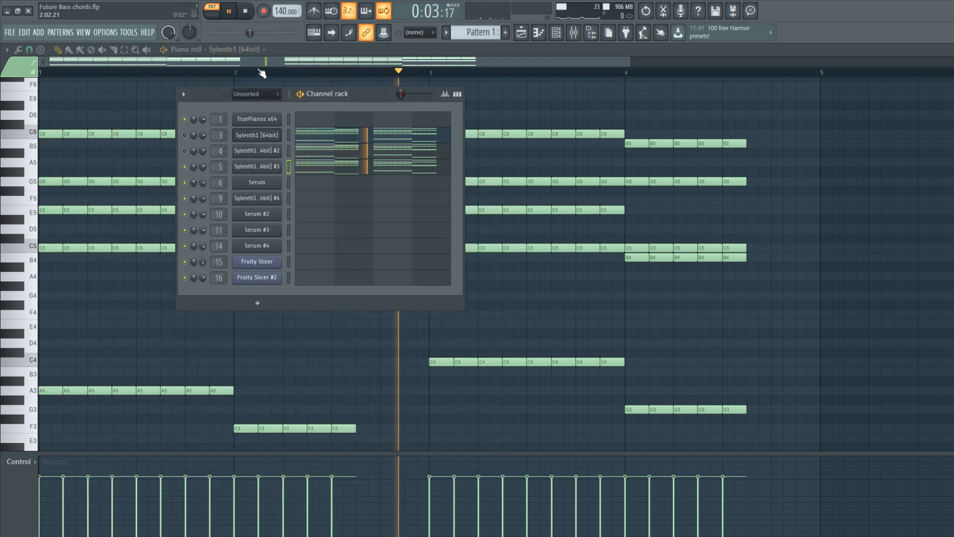
Examine the LD - Beautiful preset's settings on Sylenth1 #3 while its chords play.
{"action": "left_click", "coordinate": [271, 162]}
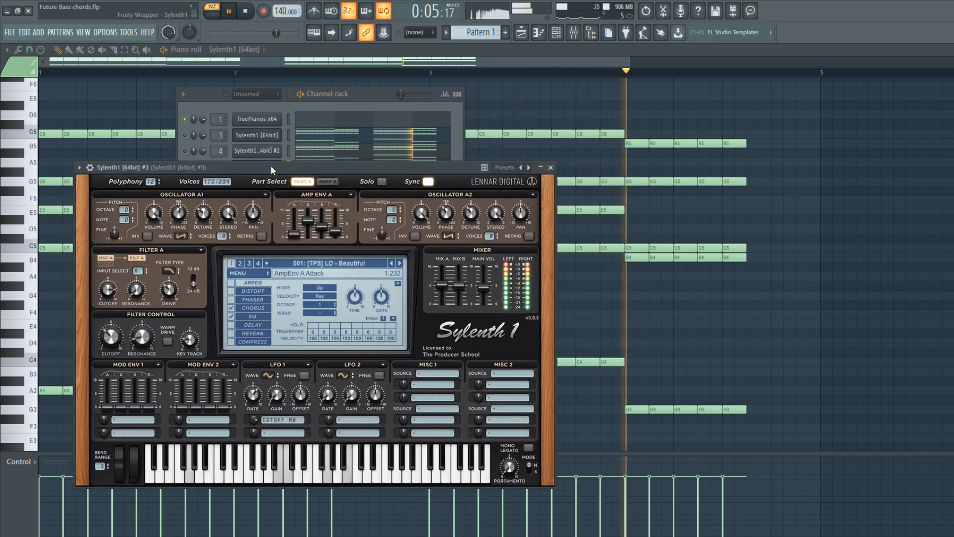
{"action": "left_click_drag", "start_coordinate": [272, 168], "coordinate": [295, 158]}
{"action": "key", "text": "space"}
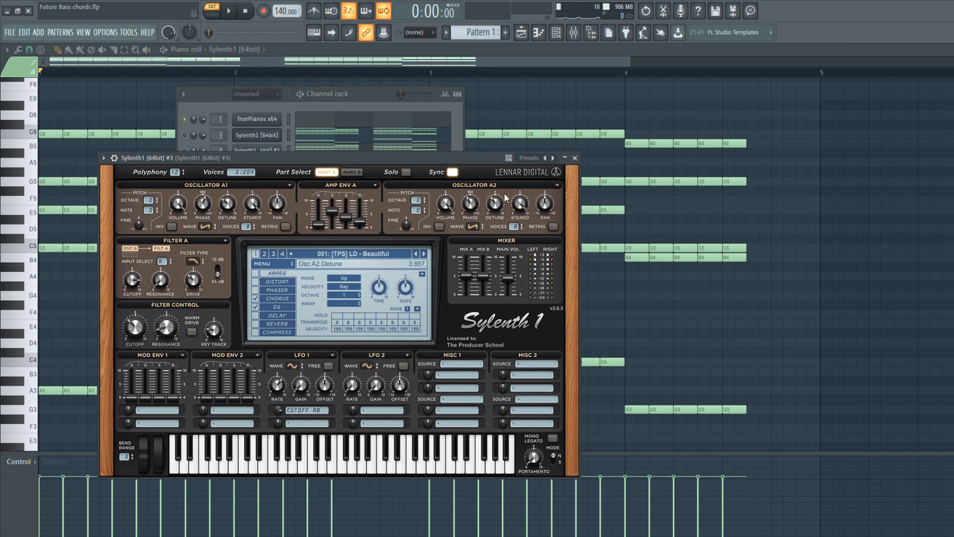
{"action": "left_click", "coordinate": [575, 158]}
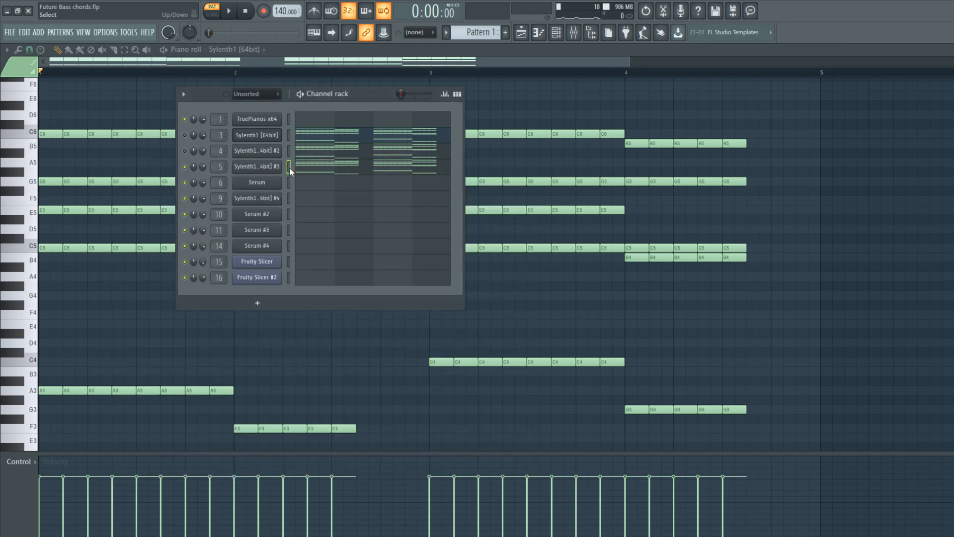
Copy the chords to the Serum channel with the LD - Future What preset, mute Sylenth1 #3 and play the pattern.
{"action": "left_click", "coordinate": [264, 184]}
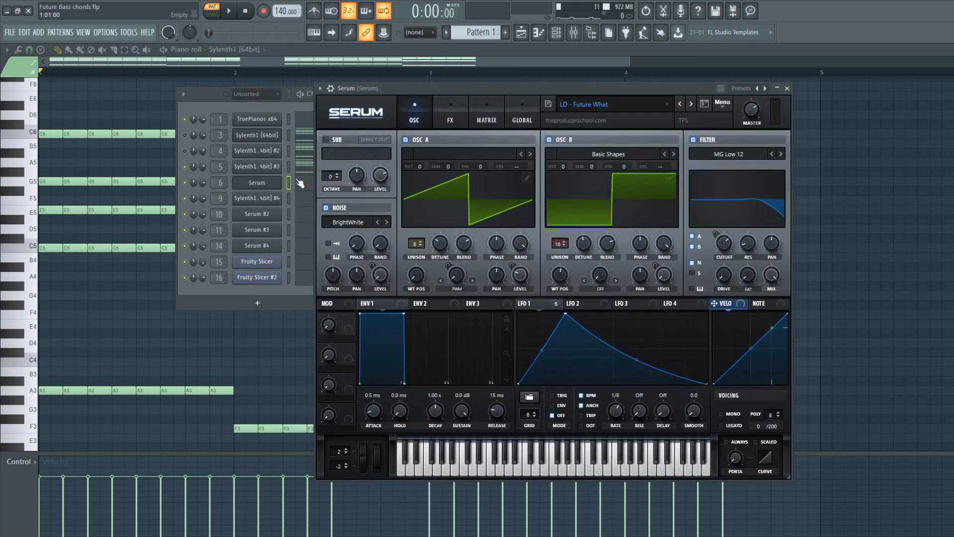
{"action": "left_click_drag", "start_coordinate": [374, 89], "coordinate": [342, 112]}
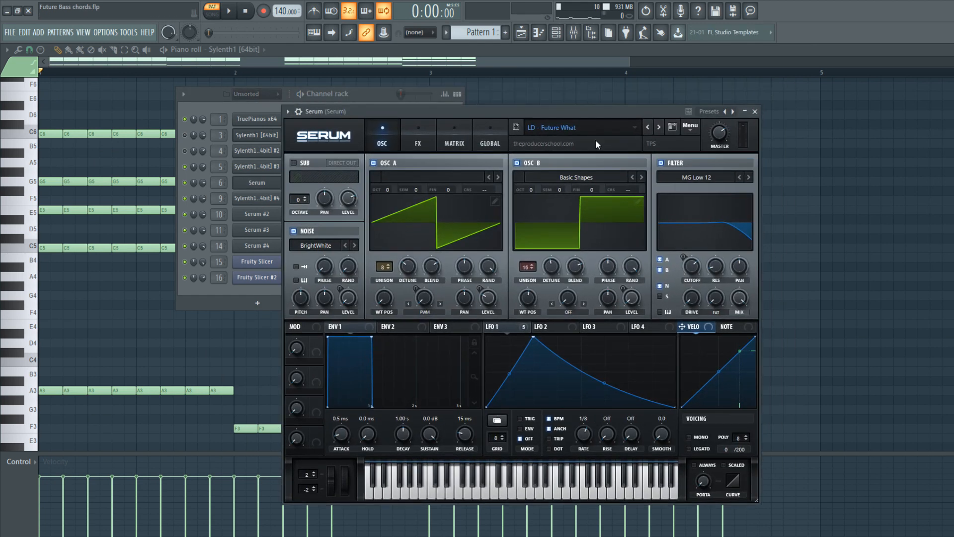
{"action": "left_click", "coordinate": [756, 112]}
{"action": "key", "text": "space"}
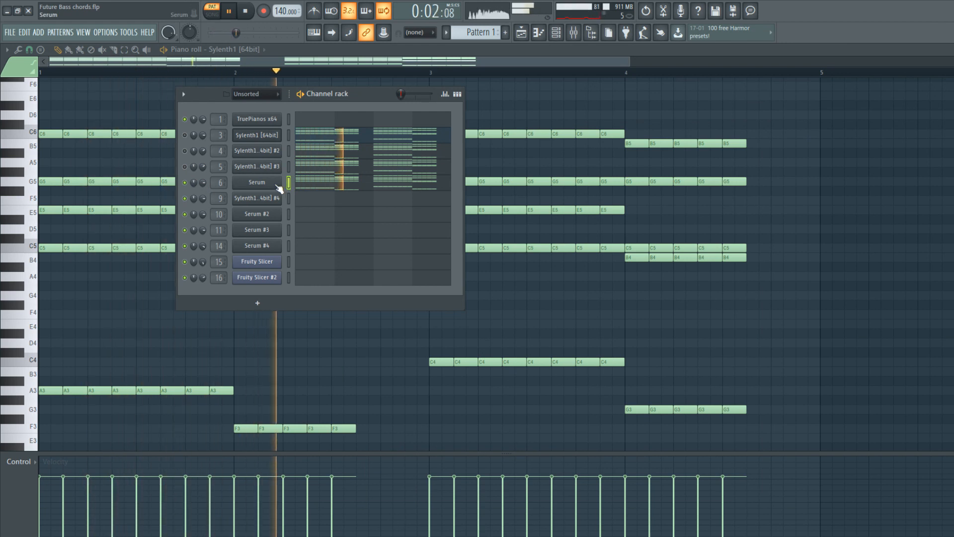
Examine the Serum preset's oscillators, filter and LFO while the chords play.
{"action": "left_click", "coordinate": [278, 188]}
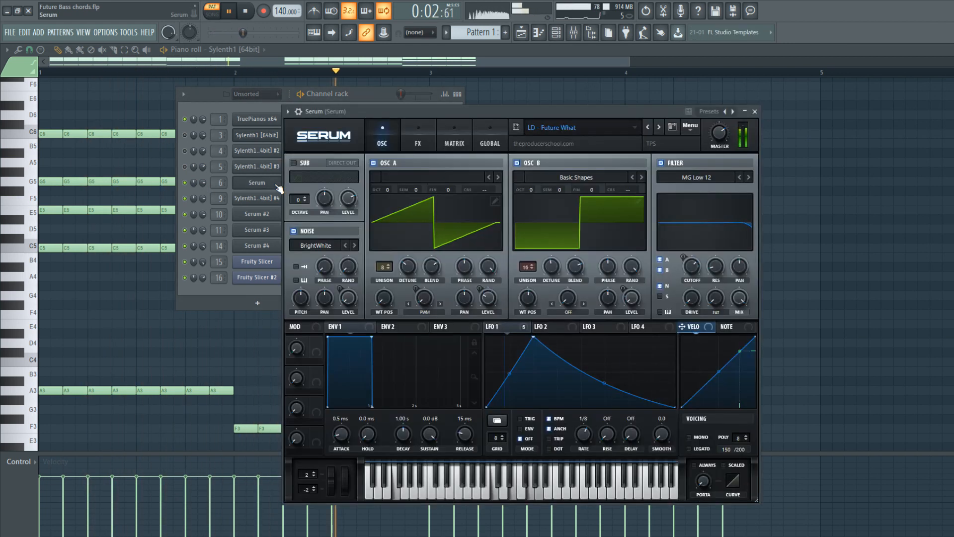
{"action": "left_click", "coordinate": [756, 112]}
{"action": "key", "text": "space"}
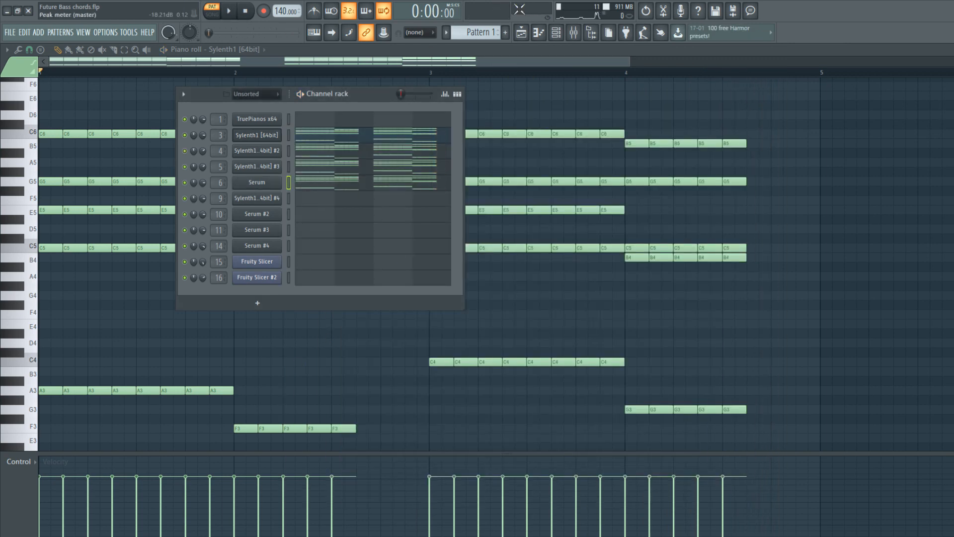
Solo the first Sylenth1 channel and load Fruity parametric EQ 2 in the first effect slot of its mixer track.
{"action": "left_click", "coordinate": [574, 32]}
{"action": "left_click", "coordinate": [282, 281]}
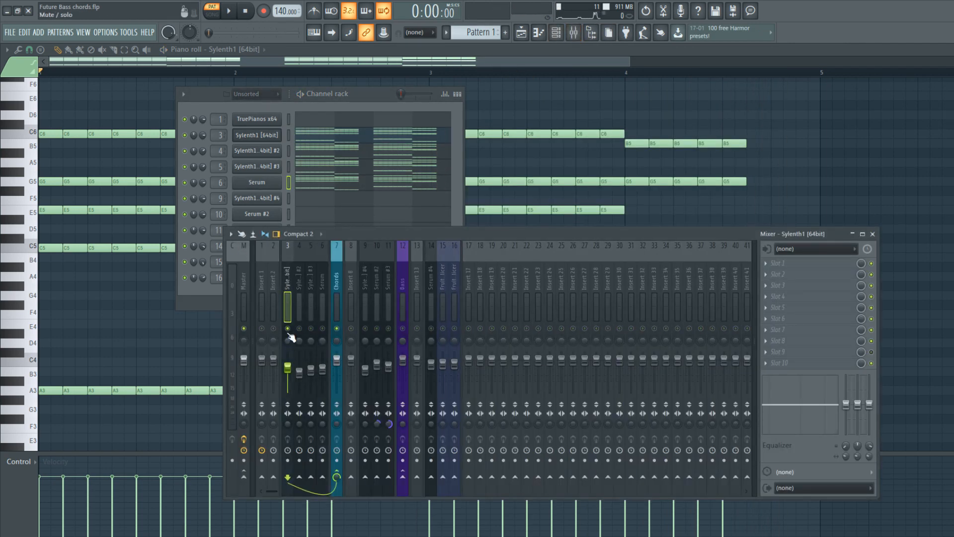
{"action": "key", "text": "F5"}
{"action": "right_click", "coordinate": [190, 135]}
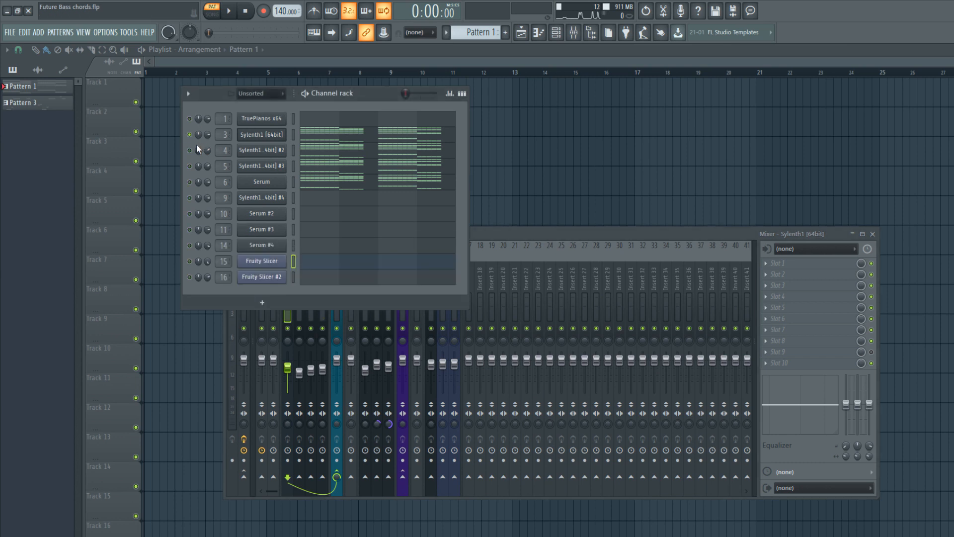
{"action": "left_click", "coordinate": [597, 289]}
{"action": "left_click", "coordinate": [288, 287]}
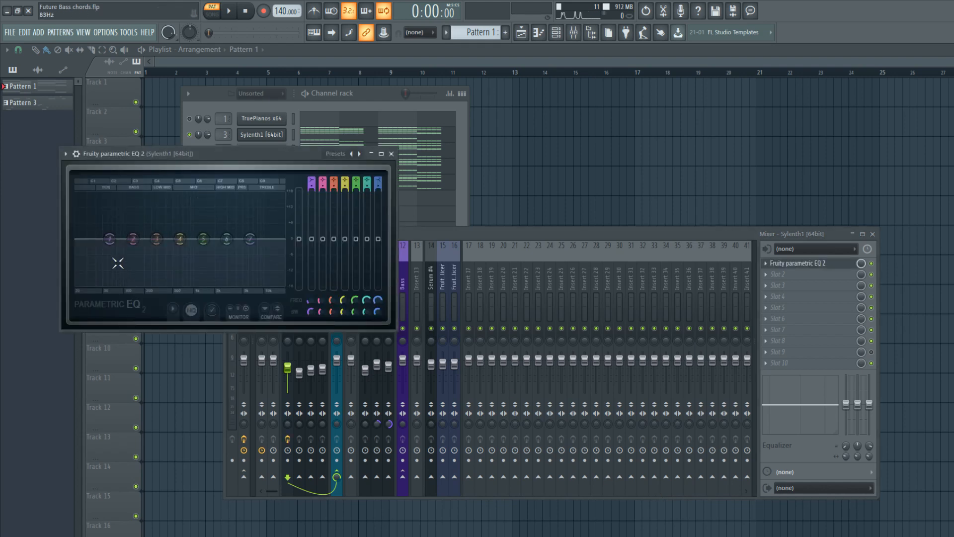
Try a full low-shelf cut at about 111 Hz with EQ band 1 while the chords play.
{"action": "left_click_drag", "start_coordinate": [113, 242], "coordinate": [130, 288]}
{"action": "key", "text": "space"}
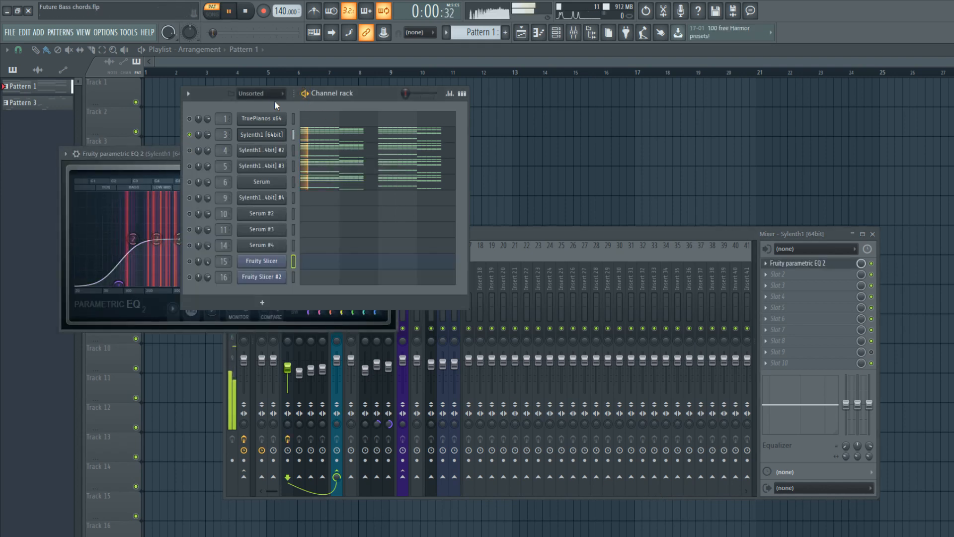
{"action": "left_click", "coordinate": [130, 289]}
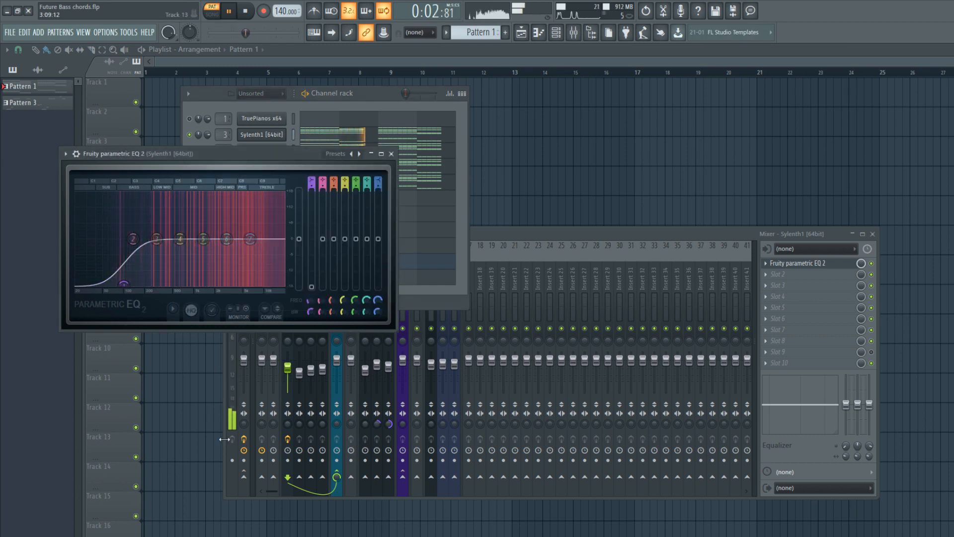
{"action": "left_click_drag", "start_coordinate": [123, 285], "coordinate": [131, 290]}
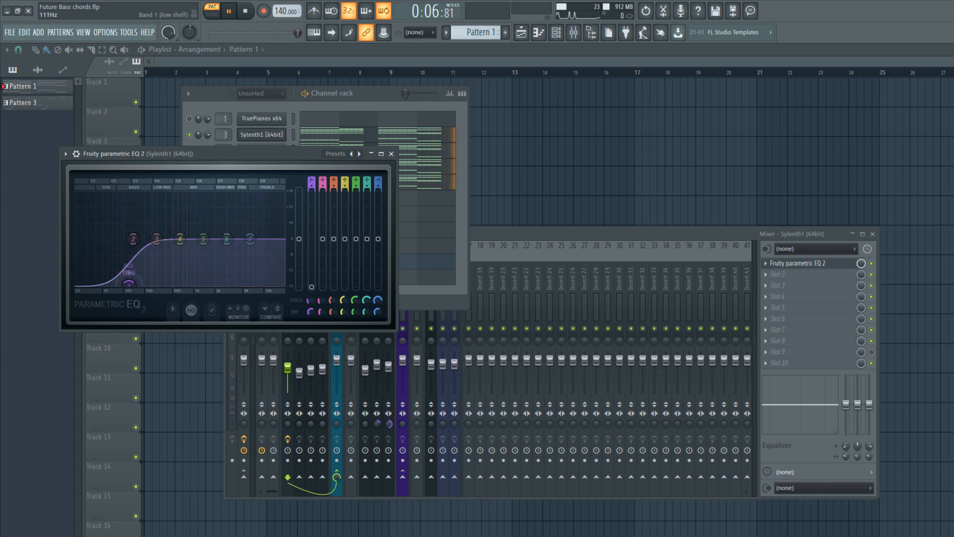
Change EQ band 1 to a steeper high-pass filter at 0 dB, 122 Hz and 52% bandwidth.
{"action": "scroll", "coordinate": [309, 180], "scroll_direction": "down", "scroll_amount": 2}
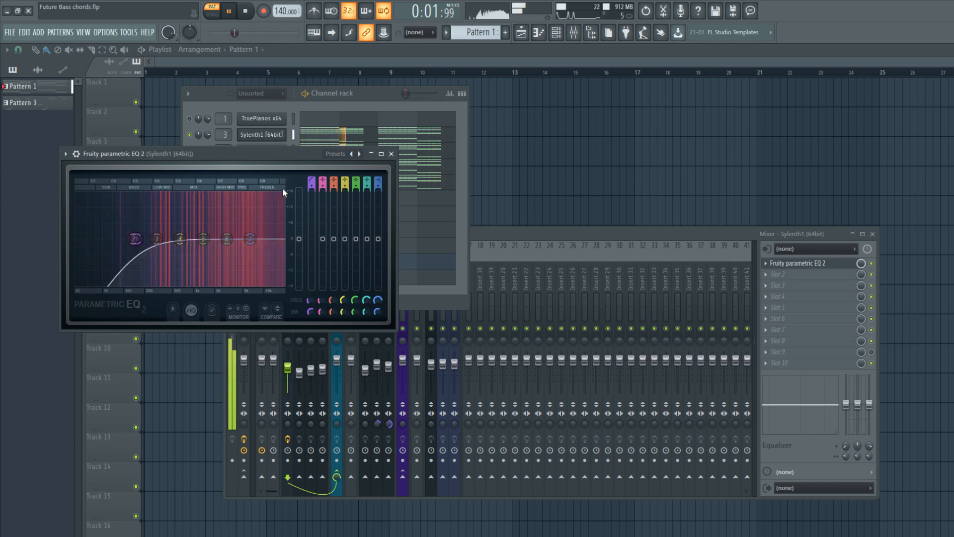
{"action": "left_click_drag", "start_coordinate": [310, 188], "coordinate": [310, 184]}
{"action": "scroll", "coordinate": [137, 239], "scroll_direction": "down", "scroll_amount": 2}
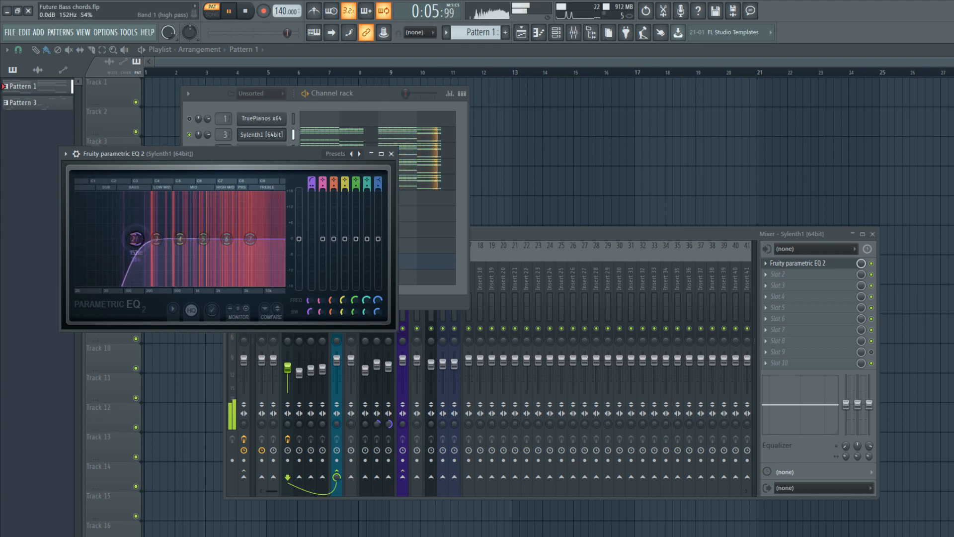
{"action": "mouse_move", "coordinate": [137, 240]}
{"action": "left_mouse_down"}
{"action": "mouse_move", "coordinate": [114, 239]}
{"action": "mouse_move", "coordinate": [130, 239]}
{"action": "left_mouse_up"}
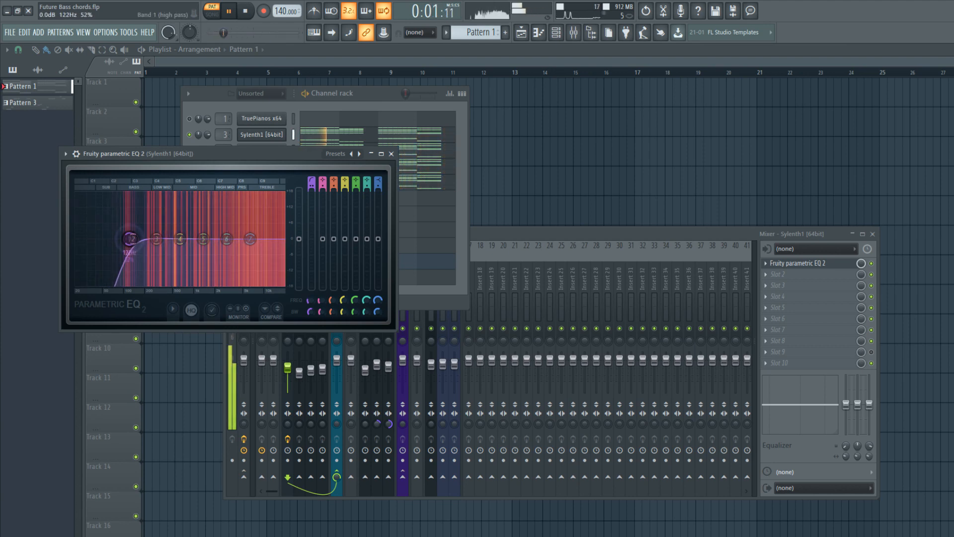
Boost band 6 of the first Sylenth1's EQ by about 3.4 dB at 3610 Hz while the chords play.
{"action": "left_click", "coordinate": [247, 13]}
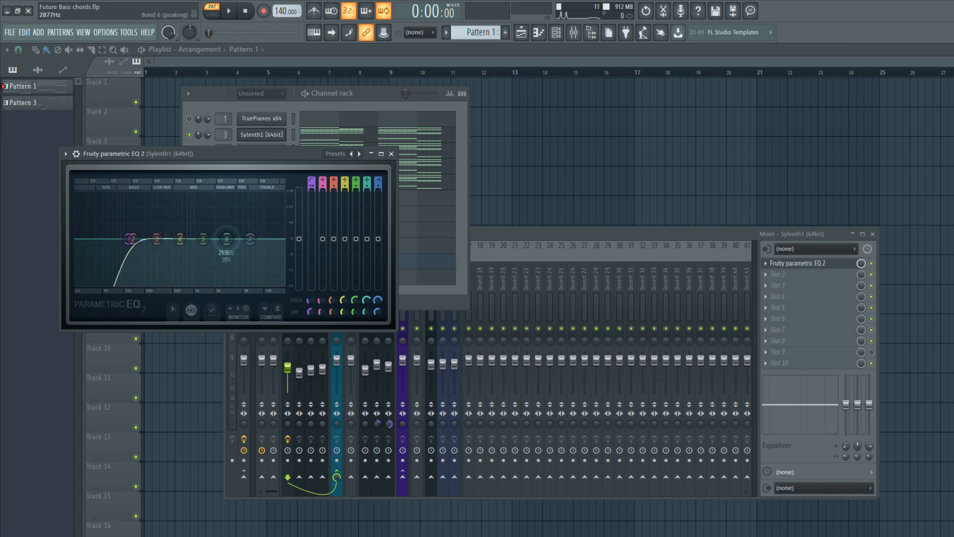
{"action": "key", "text": "space"}
{"action": "left_click_drag", "start_coordinate": [230, 243], "coordinate": [232, 229]}
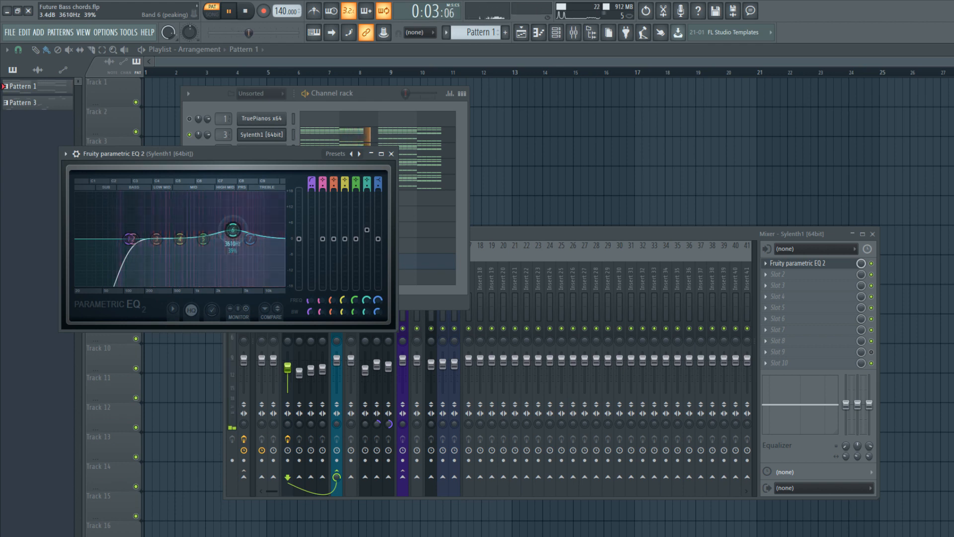
{"action": "left_click", "coordinate": [391, 154]}
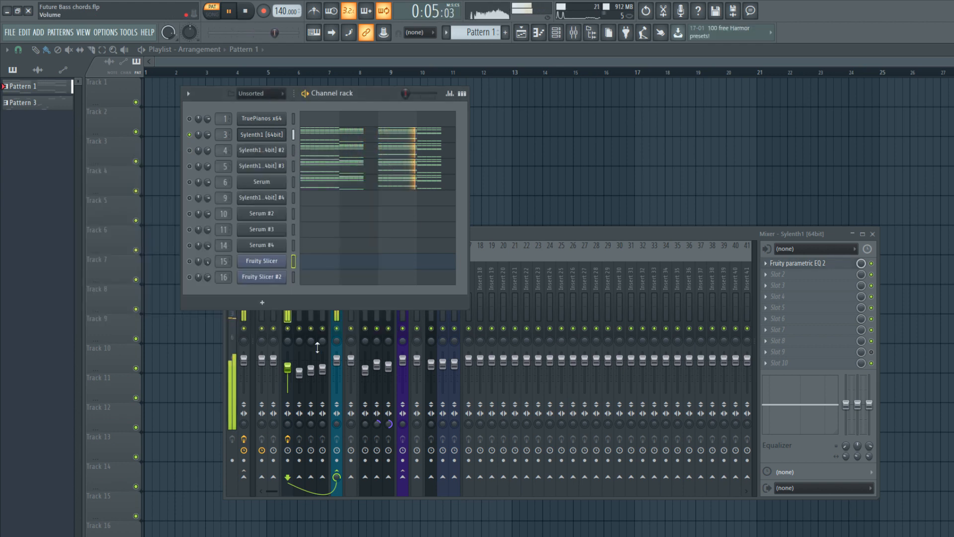
{"action": "left_click", "coordinate": [317, 348]}
{"action": "key", "text": "space"}
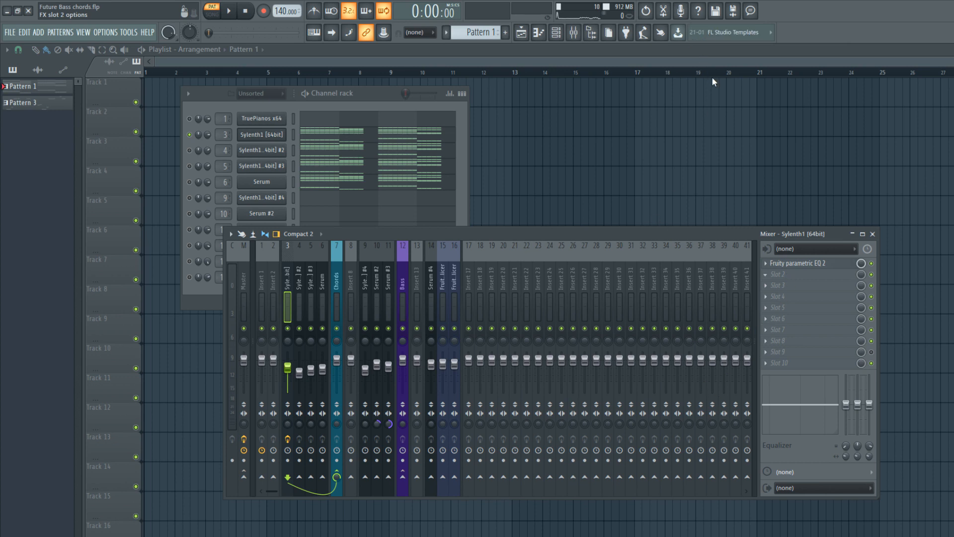
Load Fruity Stereo Shaper in the first Sylenth1 track's second effect slot, offsetting its delay to the right and phase to the left.
{"action": "left_click_drag", "start_coordinate": [135, 169], "coordinate": [350, 228]}
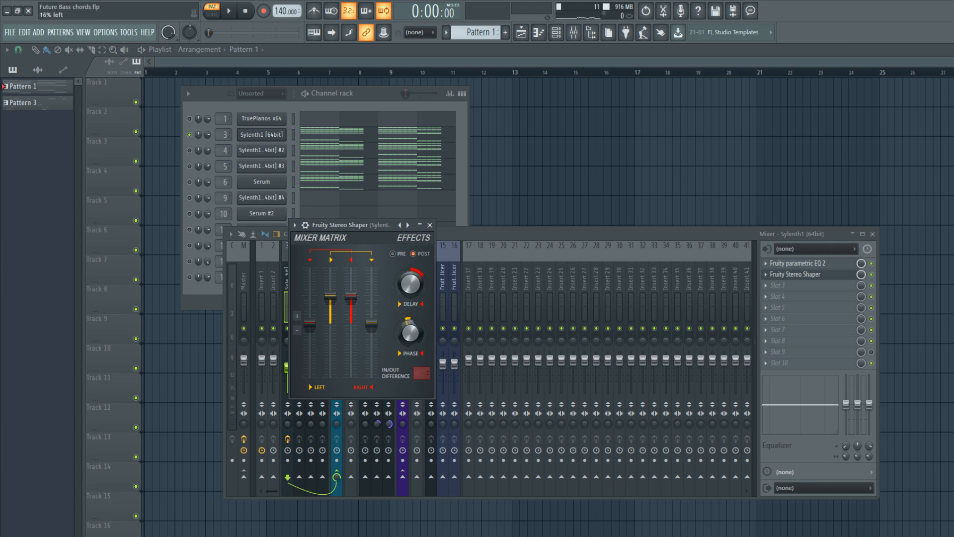
{"action": "left_click", "coordinate": [315, 93]}
{"action": "key", "text": "space"}
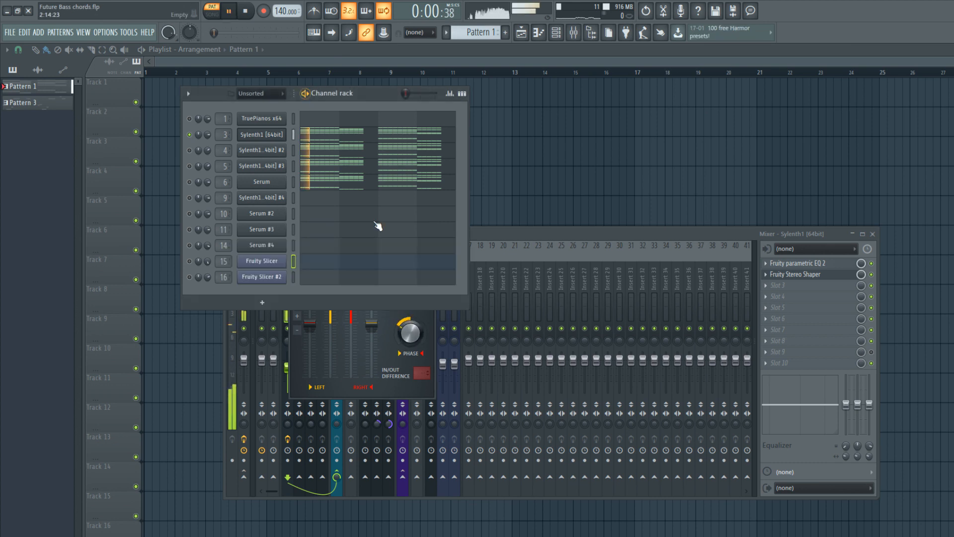
{"action": "left_click", "coordinate": [406, 334]}
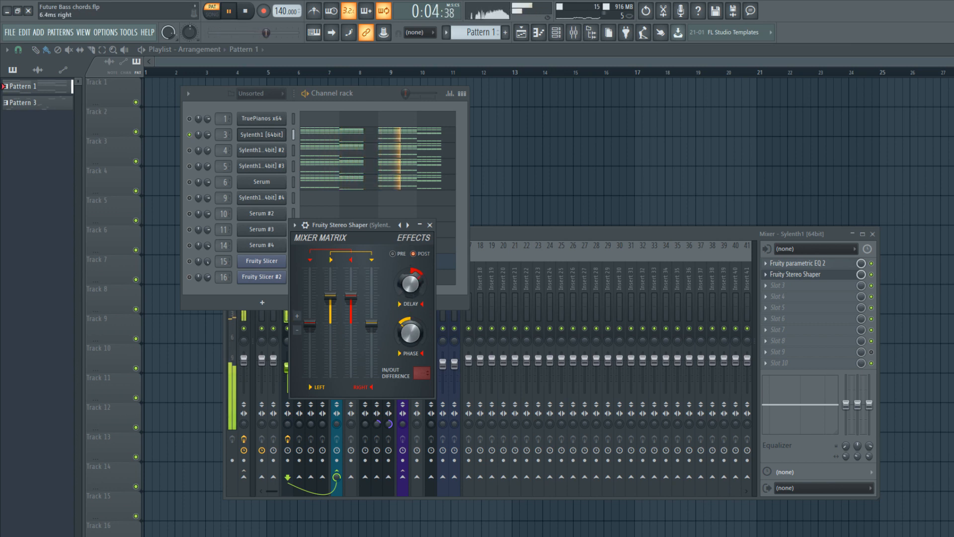
{"action": "left_click", "coordinate": [430, 224]}
{"action": "left_click", "coordinate": [244, 10]}
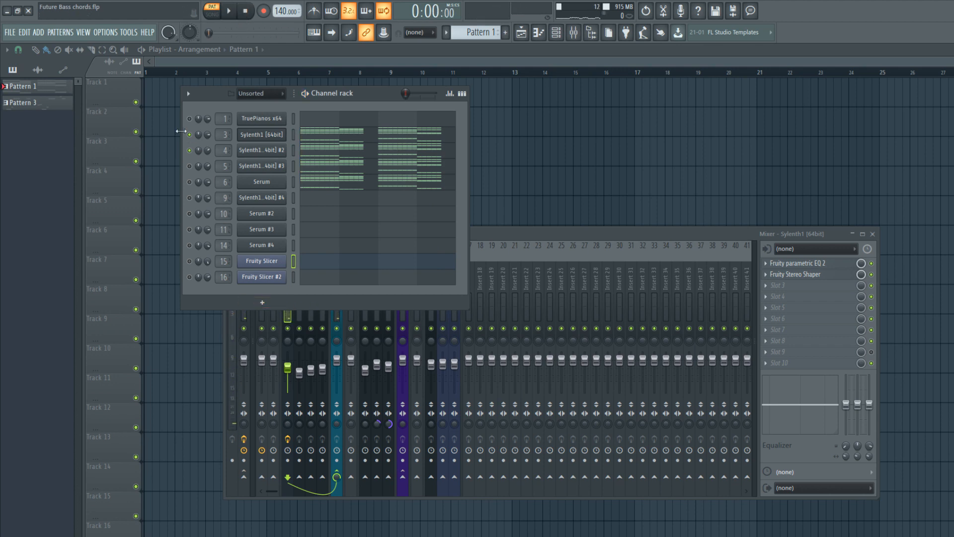
Load Fruity parametric EQ 2 in the first effect slot of Sylenth1 #2's track and try a full low-shelf cut with band 1.
{"action": "left_click", "coordinate": [786, 265]}
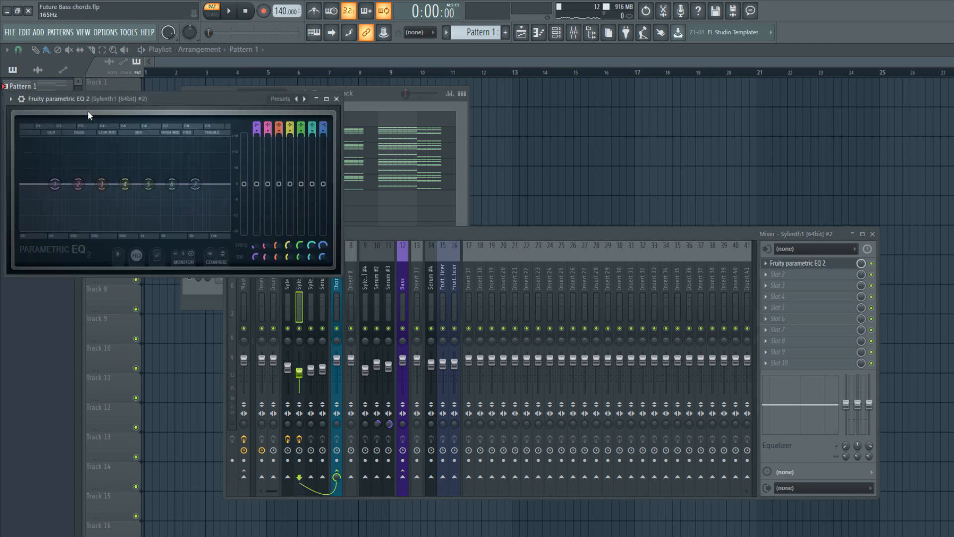
{"action": "left_click_drag", "start_coordinate": [89, 101], "coordinate": [275, 235]}
{"action": "left_click_drag", "start_coordinate": [241, 317], "coordinate": [251, 364]}
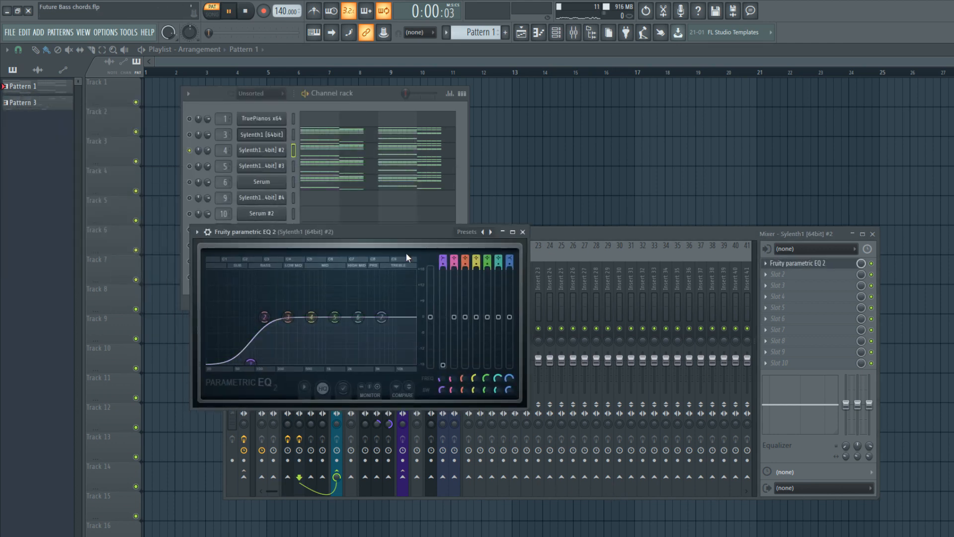
{"action": "key", "text": "space"}
Change band 1 of Sylenth1 #2's EQ to a Gentle 8 high-pass filter at 0 dB, shifted up to band 2's frequency.
{"action": "mouse_move", "coordinate": [443, 258]}
{"action": "left_mouse_down"}
{"action": "mouse_move", "coordinate": [443, 271]}
{"action": "mouse_move", "coordinate": [443, 251]}
{"action": "left_mouse_up"}
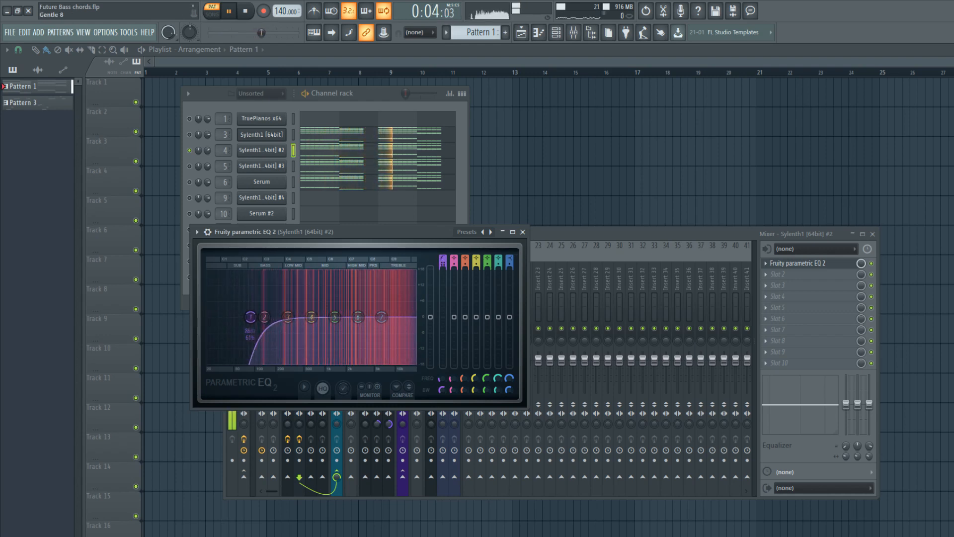
{"action": "scroll", "coordinate": [252, 318], "scroll_direction": "down", "scroll_amount": 3}
{"action": "left_click_drag", "start_coordinate": [252, 318], "coordinate": [264, 318]}
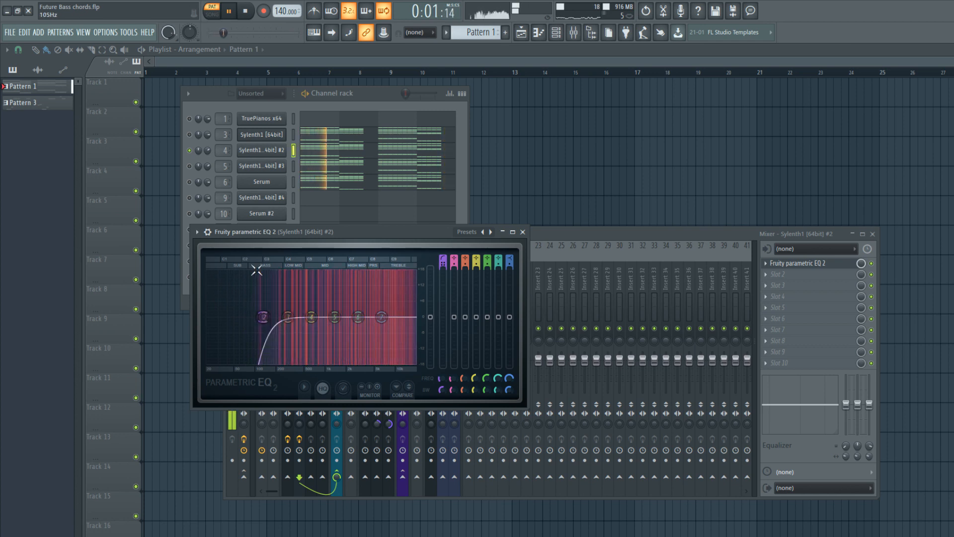
{"action": "key", "text": "space"}
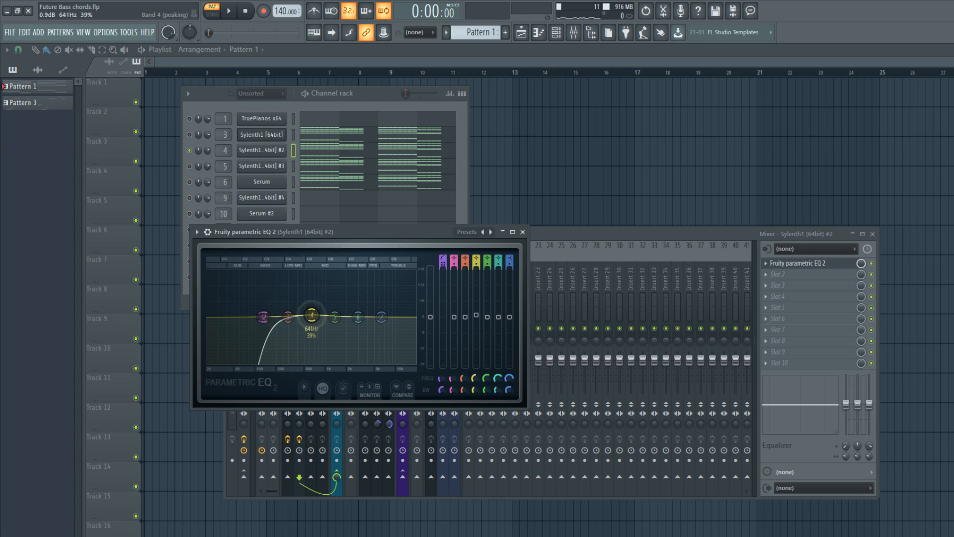
Boost bands 4 and 5 of Sylenth1 #2's EQ in the mids and cut the high-shelf band 7 slightly.
{"action": "mouse_move", "coordinate": [321, 311]}
{"action": "left_mouse_down"}
{"action": "mouse_move", "coordinate": [318, 296]}
{"action": "mouse_move", "coordinate": [321, 308]}
{"action": "mouse_move", "coordinate": [340, 312]}
{"action": "left_mouse_up"}
{"action": "key", "text": "space"}
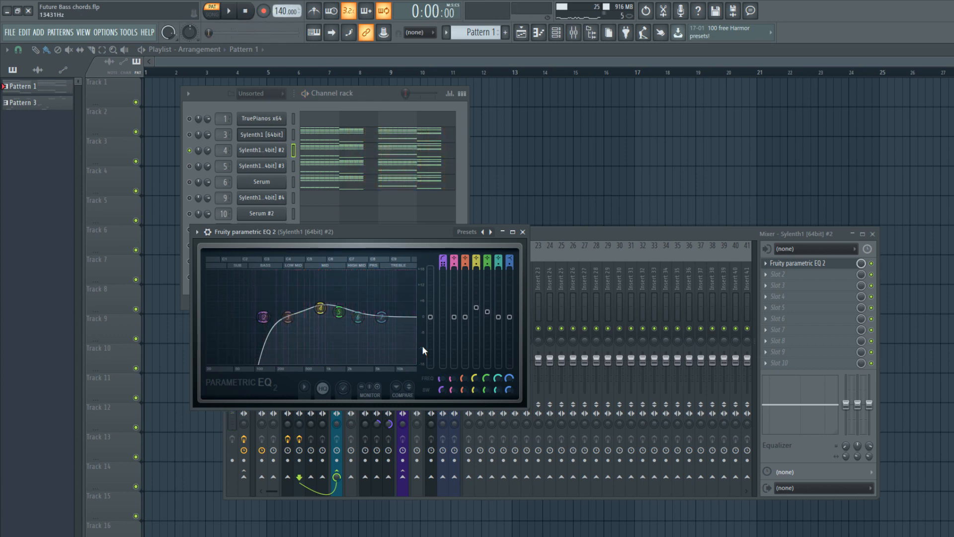
{"action": "left_click_drag", "start_coordinate": [381, 317], "coordinate": [397, 326]}
{"action": "key", "text": "space"}
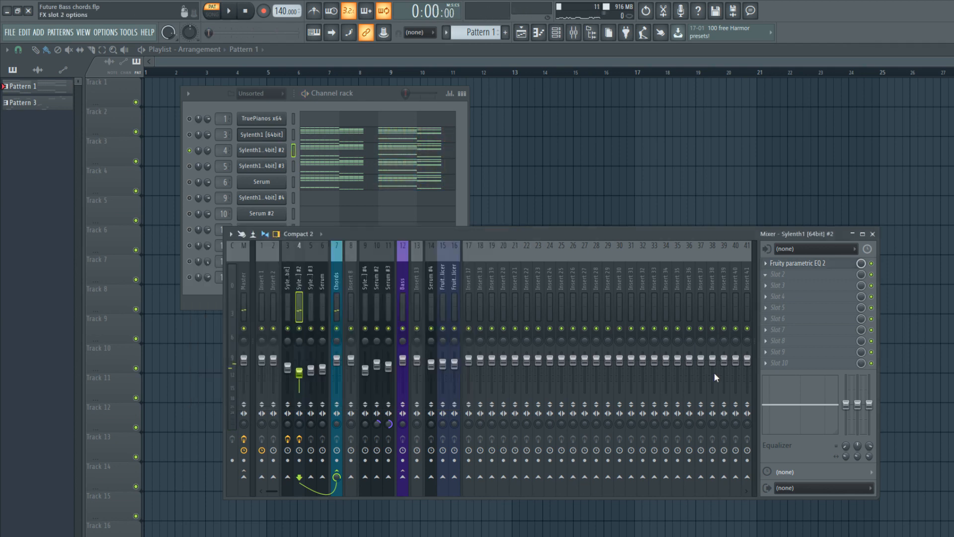
Load The Glue in Sylenth1 #2's second effect slot, with a threshold of -5.8 dB and slightly raised makeup gain.
{"action": "left_click", "coordinate": [368, 241]}
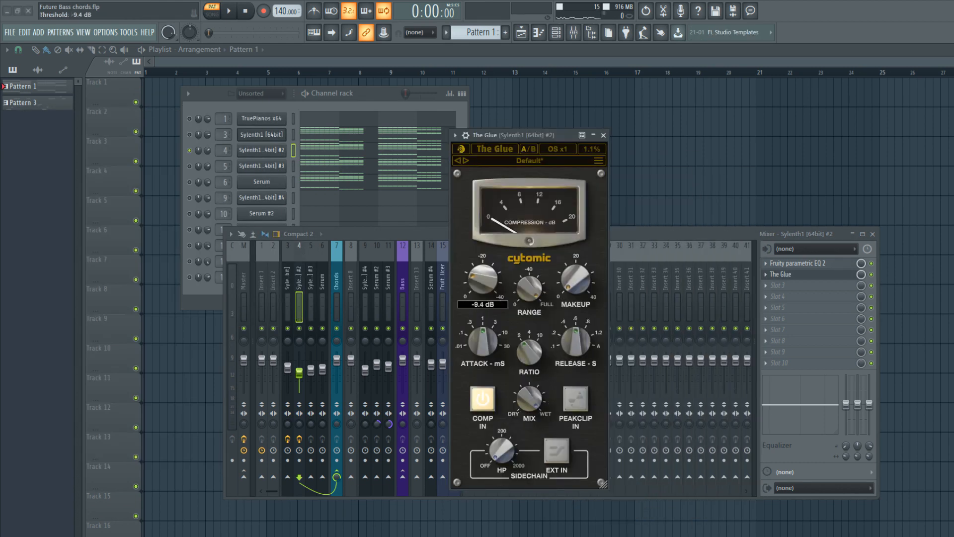
{"action": "left_click", "coordinate": [228, 11]}
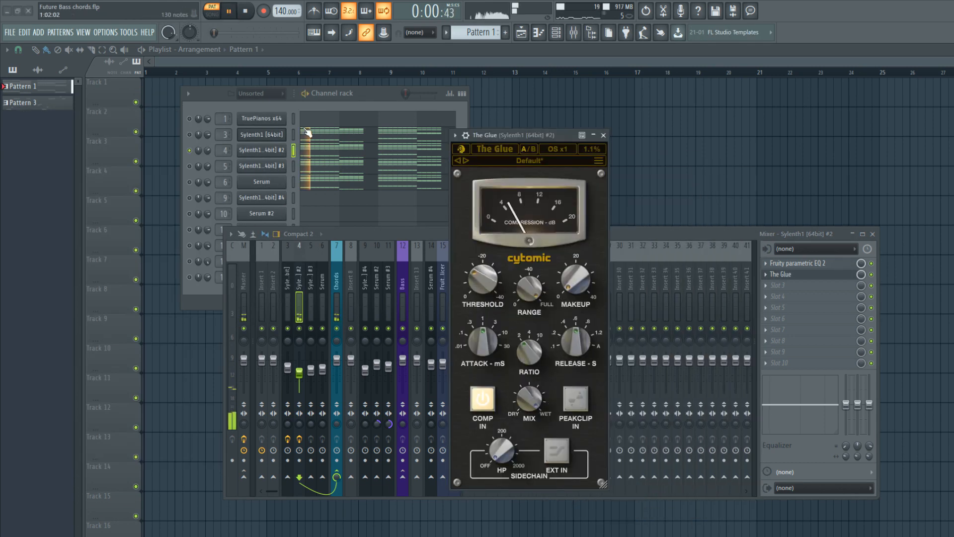
{"action": "left_click_drag", "start_coordinate": [483, 279], "coordinate": [483, 283]}
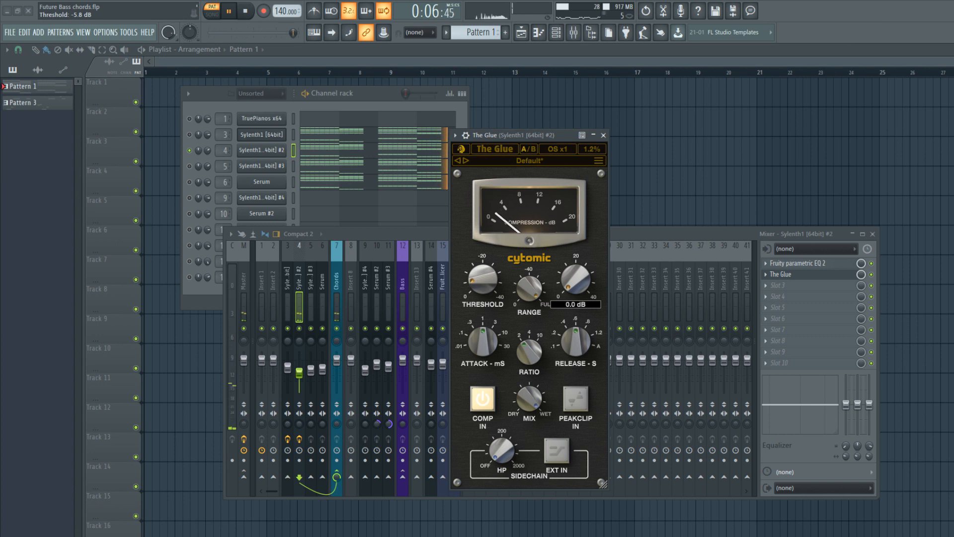
{"action": "left_click_drag", "start_coordinate": [575, 279], "coordinate": [576, 274]}
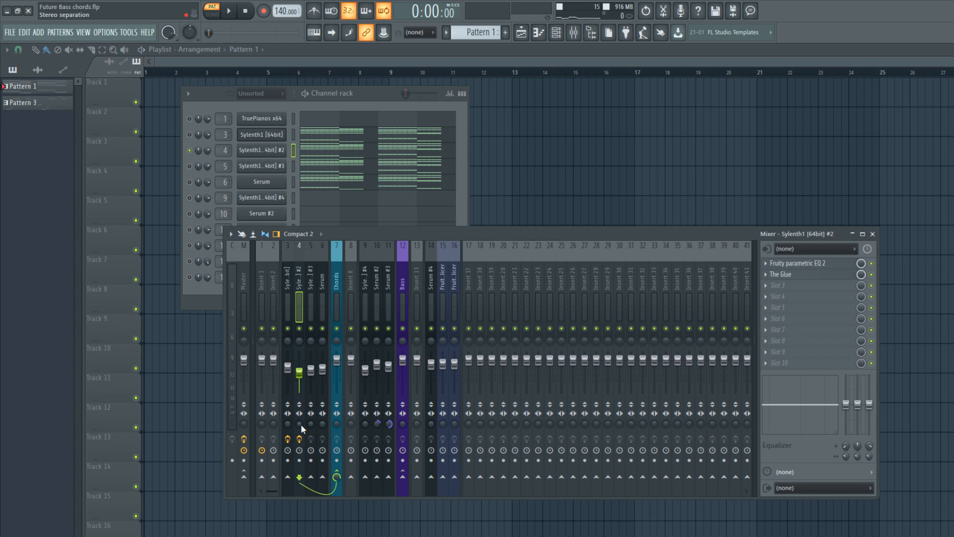
Widen the stereo separation of Sylenth1 #2's mixer track and play the chords to check it.
{"action": "left_click_drag", "start_coordinate": [300, 425], "coordinate": [301, 437]}
{"action": "left_click", "coordinate": [320, 93]}
{"action": "key", "text": "space"}
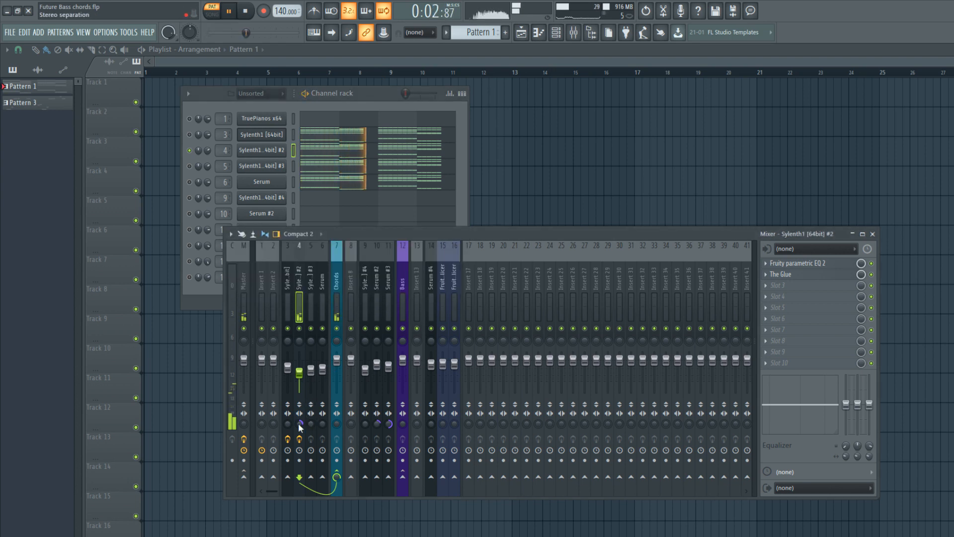
{"action": "left_click", "coordinate": [247, 12]}
Solo Sylenth1 #3 and load Fruity parametric EQ 2 in the first effect slot of its mixer track.
{"action": "left_click", "coordinate": [293, 167]}
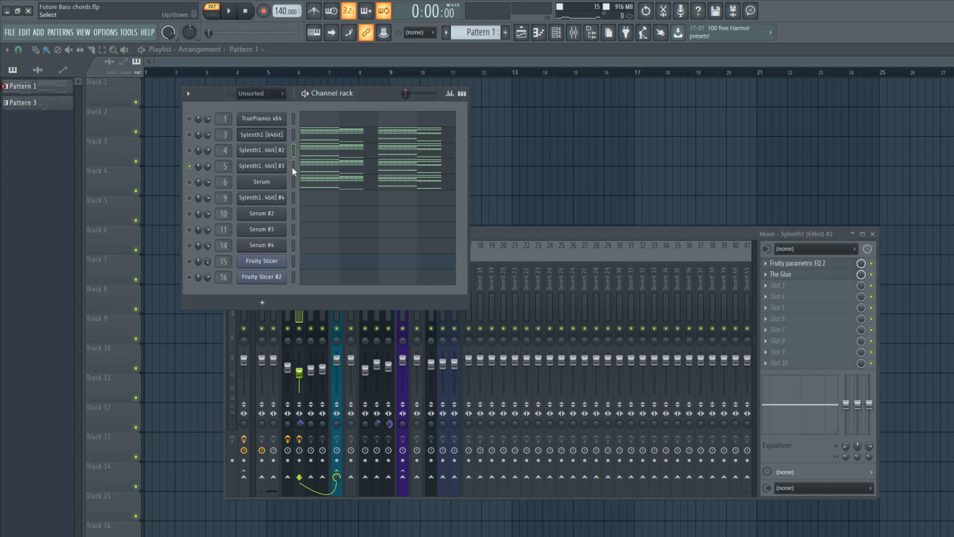
{"action": "left_click", "coordinate": [561, 299]}
{"action": "key", "text": "space"}
{"action": "left_click", "coordinate": [308, 280]}
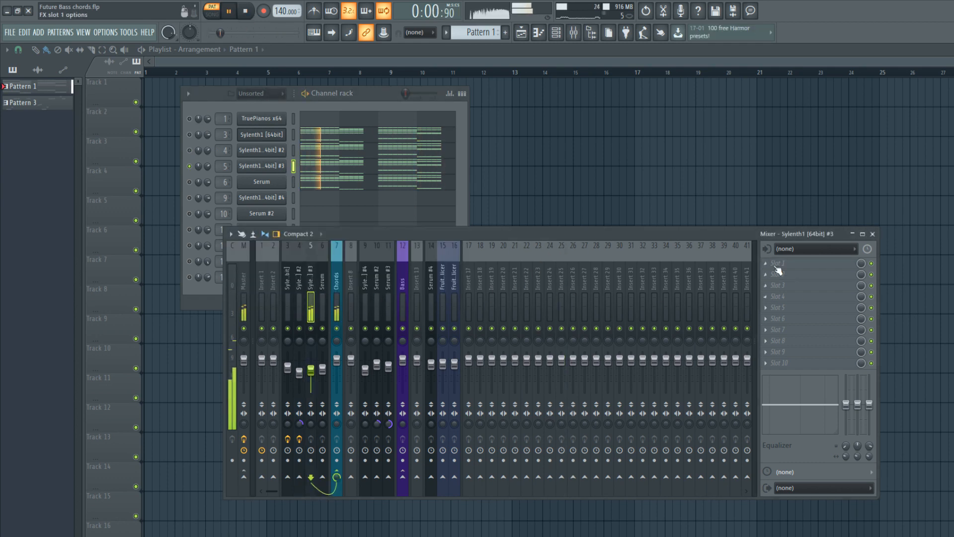
{"action": "key", "text": "space"}
{"action": "left_click", "coordinate": [778, 265]}
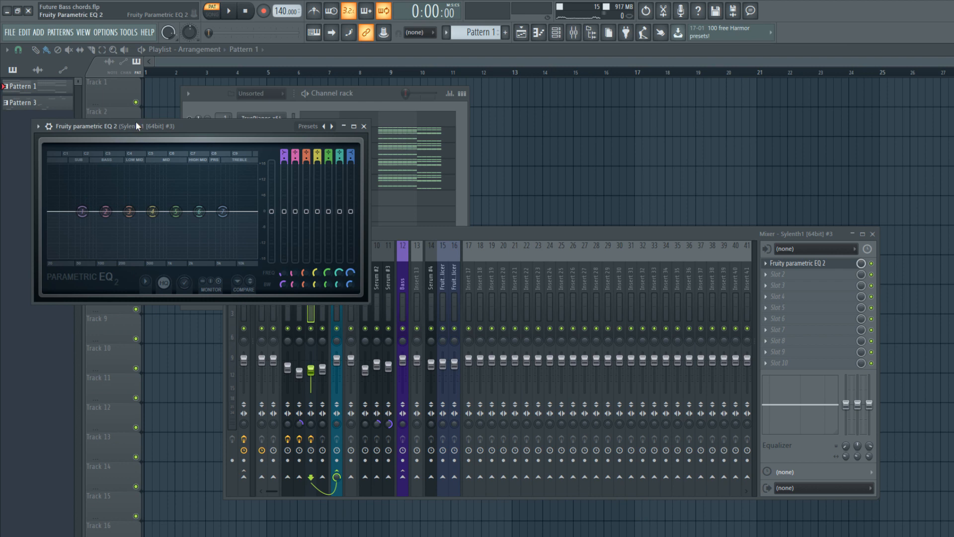
{"action": "left_click_drag", "start_coordinate": [135, 124], "coordinate": [189, 170]}
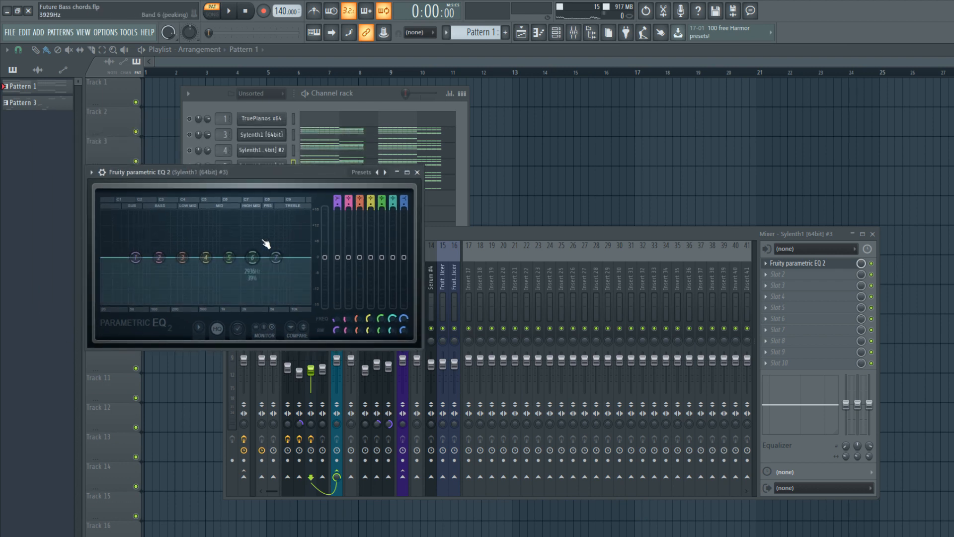
Boost bands 6 and 7 of Sylenth1 #3's EQ slightly, band 7 by 1.0 dB at 7813 Hz, and fully cut the low-shelf band 1.
{"action": "key", "text": "space"}
{"action": "mouse_move", "coordinate": [276, 258]}
{"action": "left_mouse_down"}
{"action": "mouse_move", "coordinate": [273, 248]}
{"action": "mouse_move", "coordinate": [262, 254]}
{"action": "mouse_move", "coordinate": [282, 255]}
{"action": "left_mouse_up"}
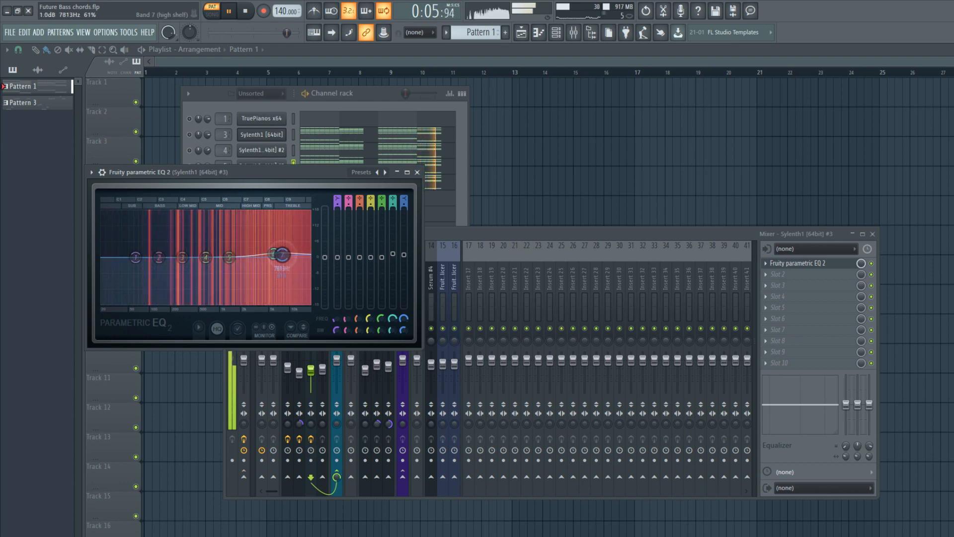
{"action": "left_click_drag", "start_coordinate": [135, 257], "coordinate": [152, 307]}
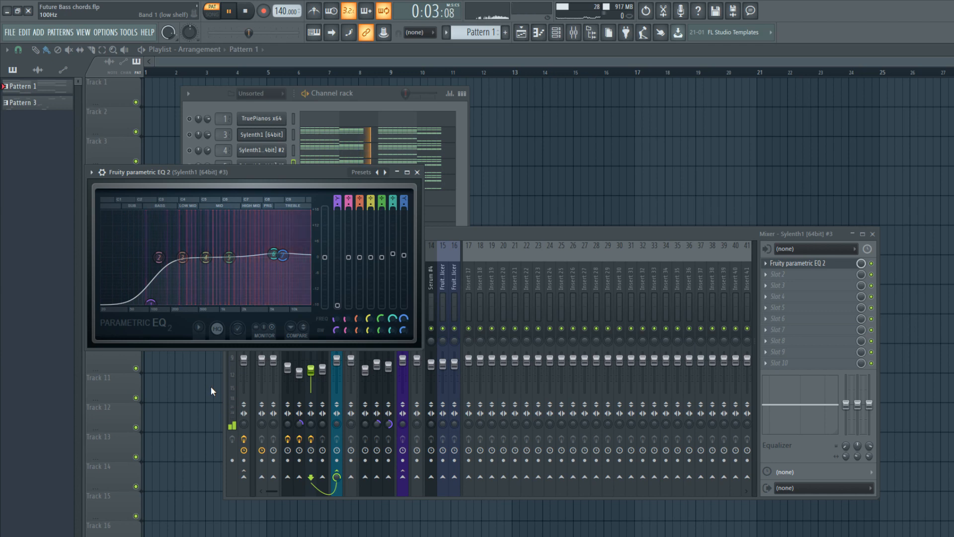
{"action": "left_click_drag", "start_coordinate": [151, 303], "coordinate": [180, 303]}
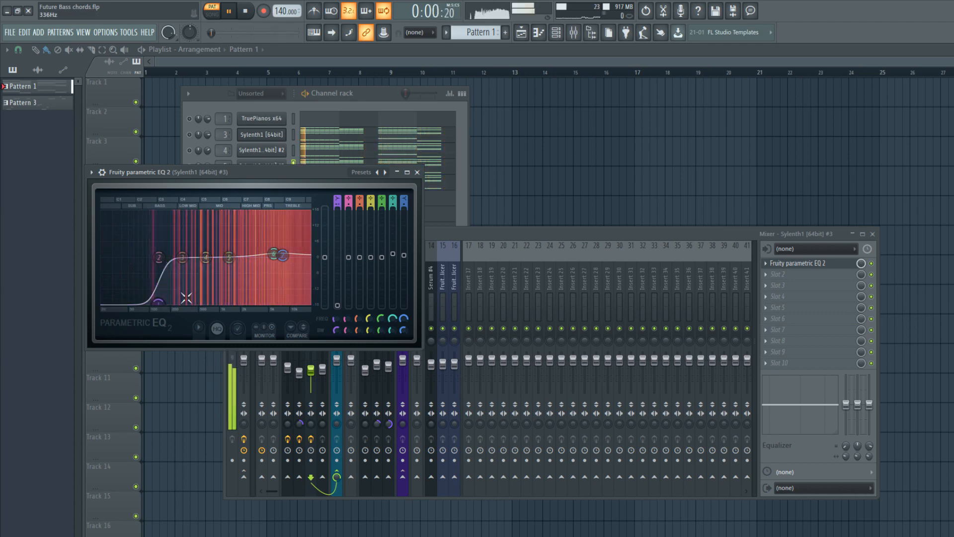
Dip band 4 of Sylenth1 #3's EQ slightly in the mids and close the EQ.
{"action": "left_click_drag", "start_coordinate": [206, 257], "coordinate": [212, 261]}
{"action": "key", "text": "space"}
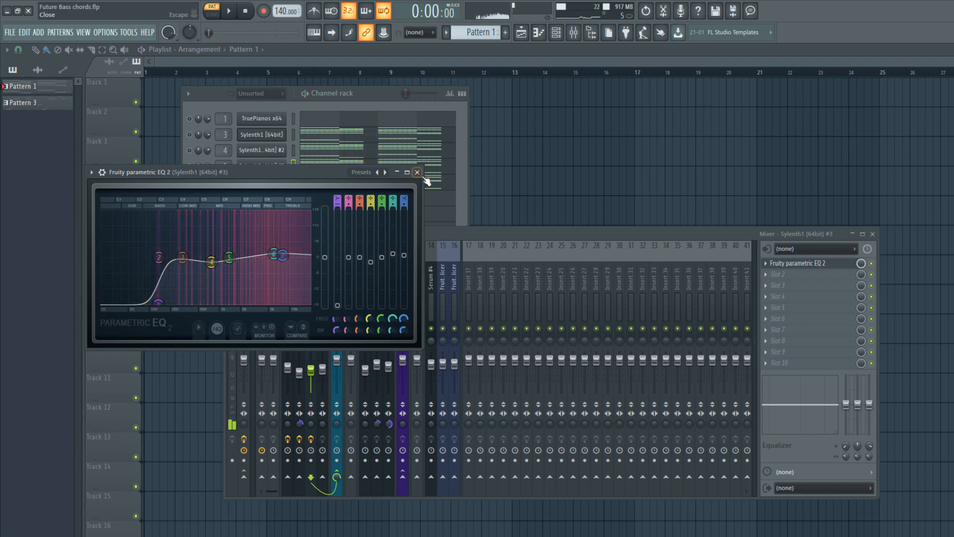
{"action": "left_click", "coordinate": [418, 172]}
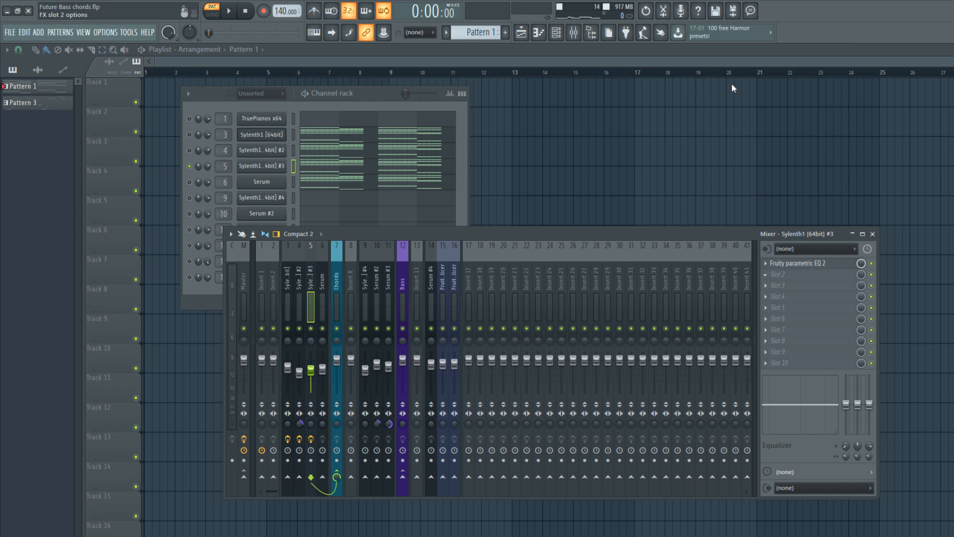
Load Fruity Stereo Shaper in Sylenth1 #3's second effect slot, offsetting its delay to the right and phase to the left.
{"action": "key", "text": "space"}
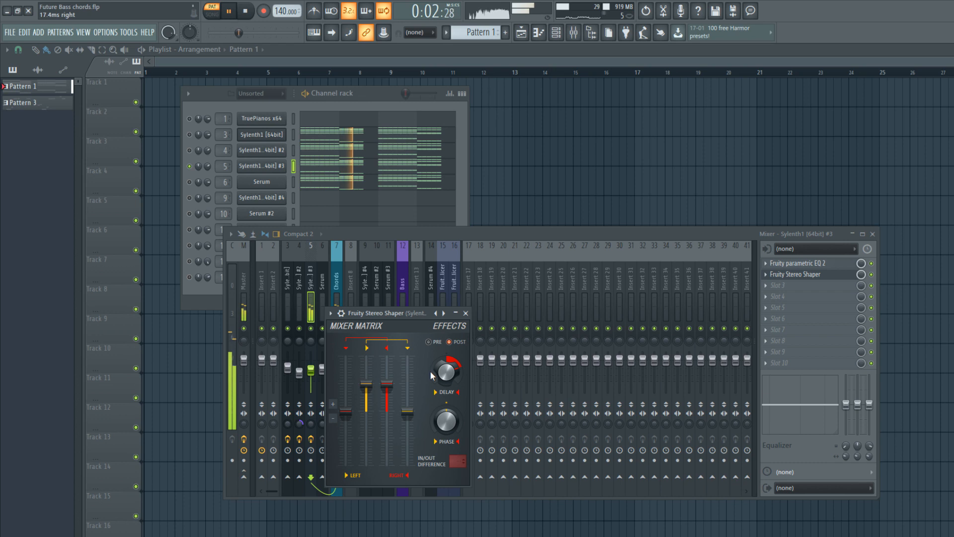
{"action": "left_click_drag", "start_coordinate": [446, 421], "coordinate": [446, 445]}
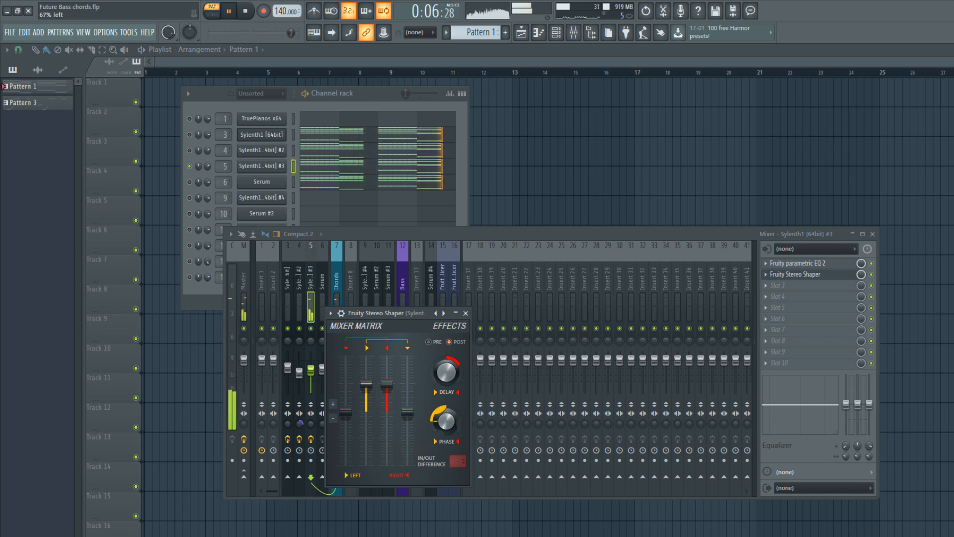
{"action": "left_click", "coordinate": [466, 313]}
{"action": "key", "text": "space"}
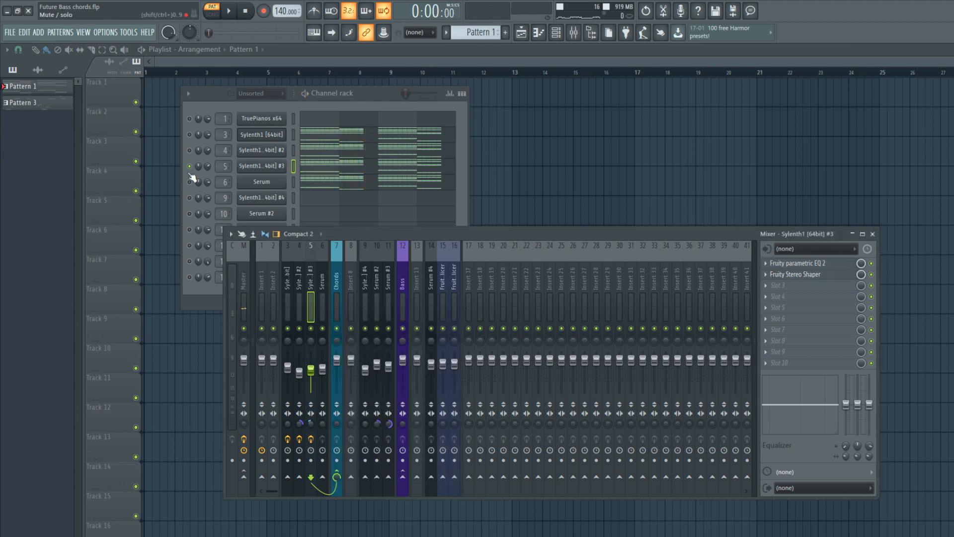
Solo the Serum channel, play its chords and bring the mixer to the front.
{"action": "left_click", "coordinate": [194, 183]}
{"action": "key", "text": "space"}
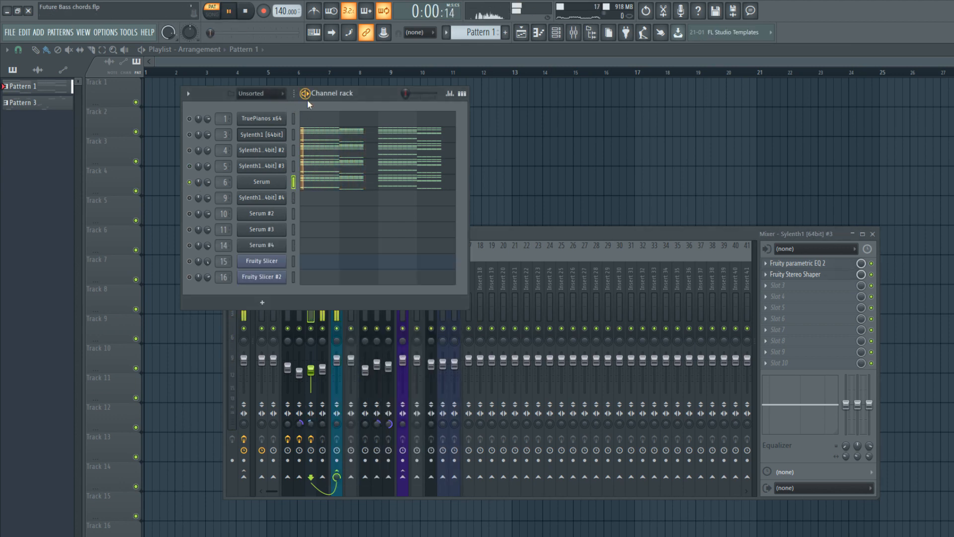
{"action": "left_click", "coordinate": [518, 288]}
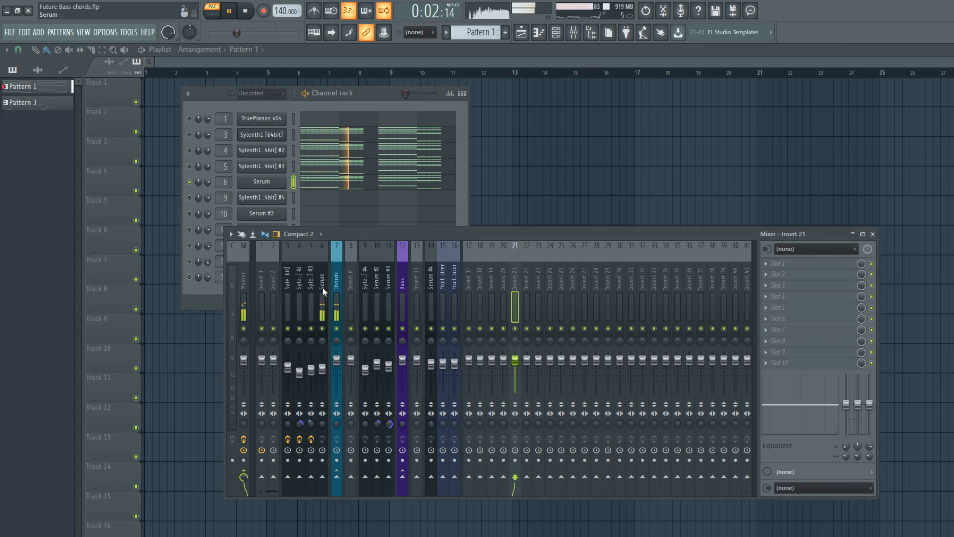
{"action": "key", "text": "space"}
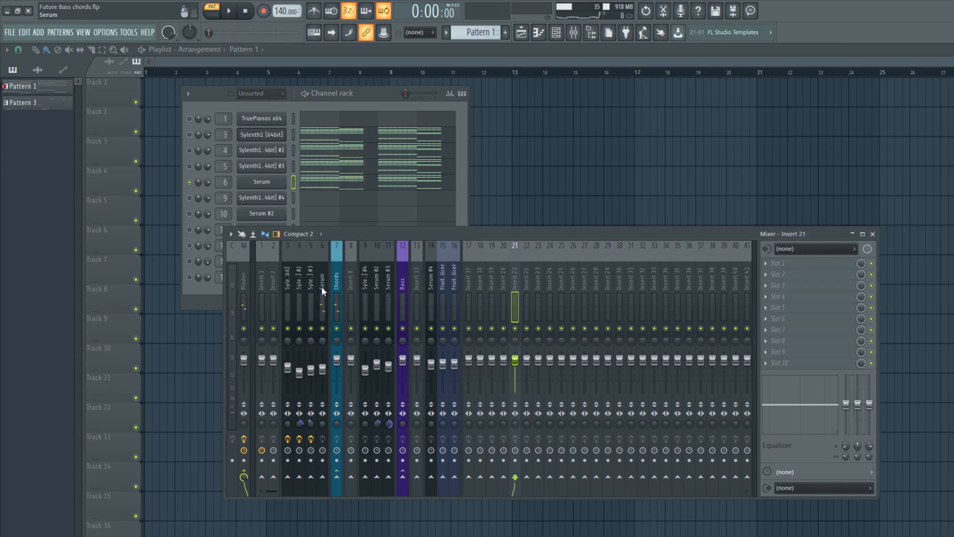
Play the soloed Serum layer, dip band 2 of its EQ at about 58 Hz, raise band 5 slightly and adjust the low cut.
{"action": "left_click", "coordinate": [321, 287]}
{"action": "key", "text": "space"}
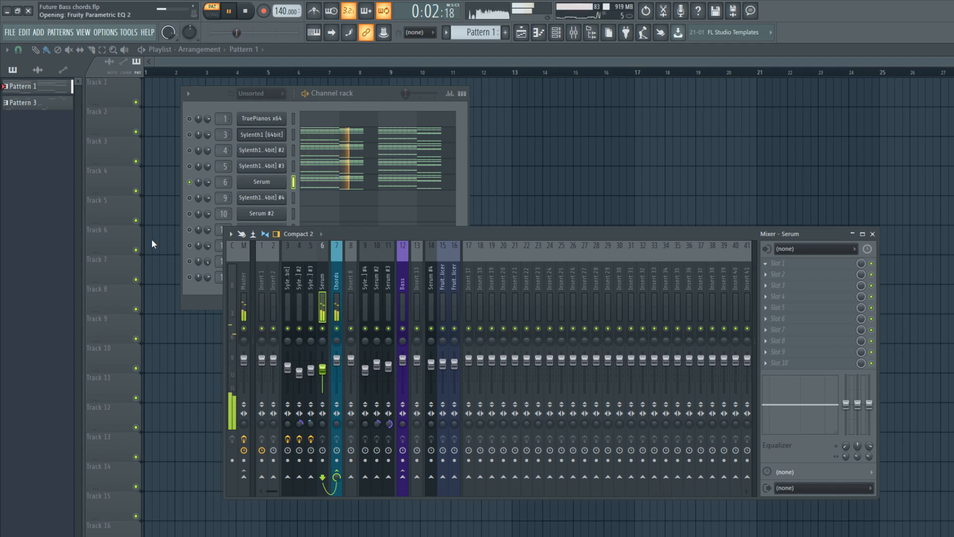
{"action": "left_click_drag", "start_coordinate": [137, 266], "coordinate": [133, 287]}
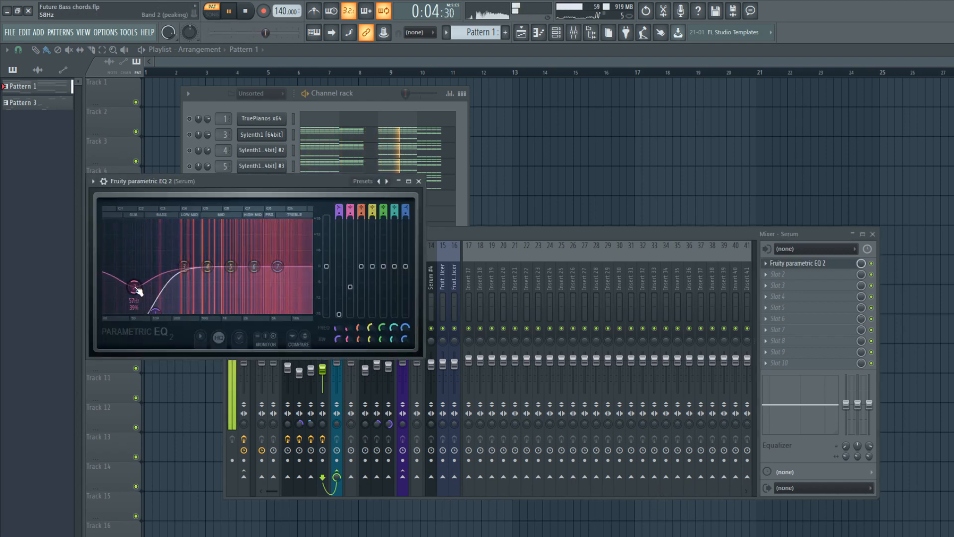
{"action": "left_click_drag", "start_coordinate": [230, 266], "coordinate": [255, 261]}
{"action": "left_click_drag", "start_coordinate": [160, 312], "coordinate": [160, 312]}
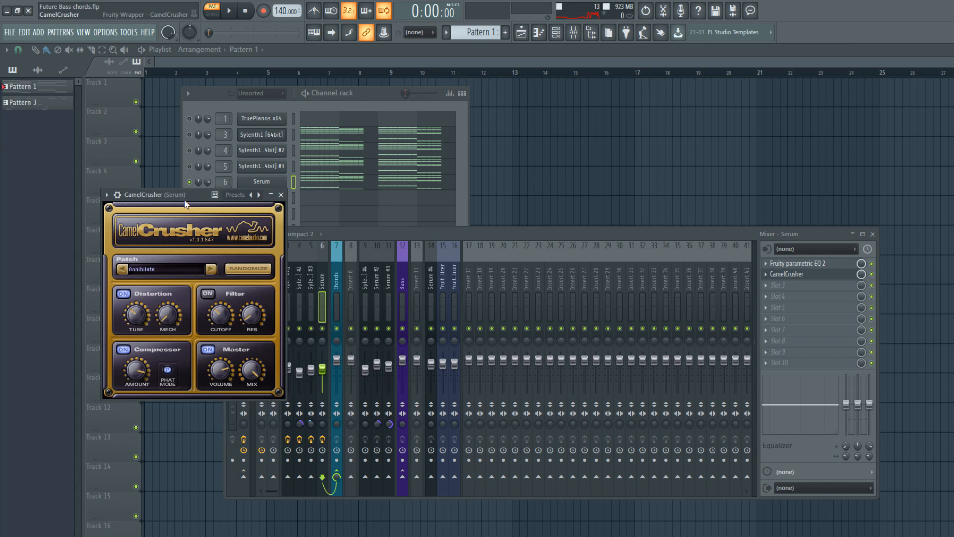
Set the CamelCrusher in Serum's second effect slot to the British Clean patch, audition it and close it.
{"action": "left_click_drag", "start_coordinate": [185, 198], "coordinate": [278, 201]}
{"action": "left_click", "coordinate": [306, 272]}
{"action": "left_click", "coordinate": [305, 272]}
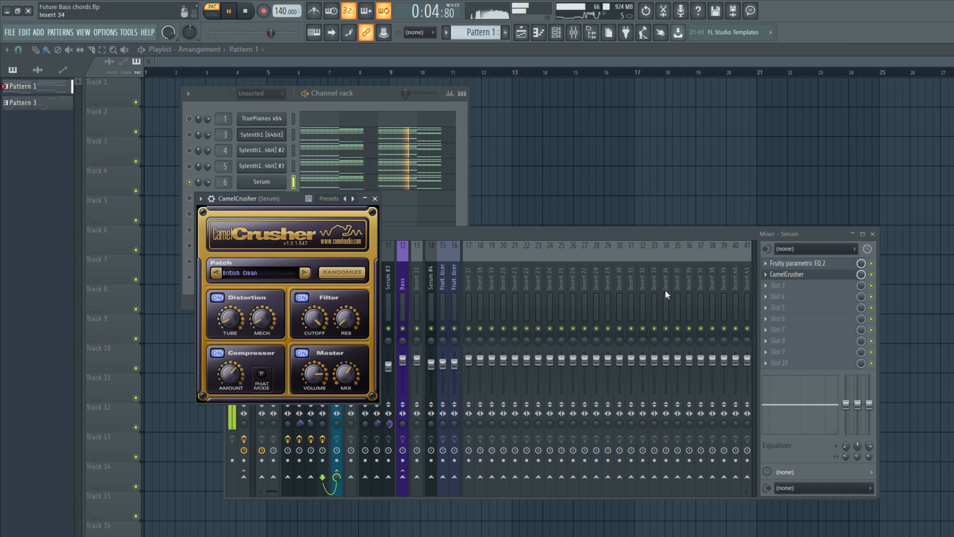
{"action": "left_click", "coordinate": [873, 275]}
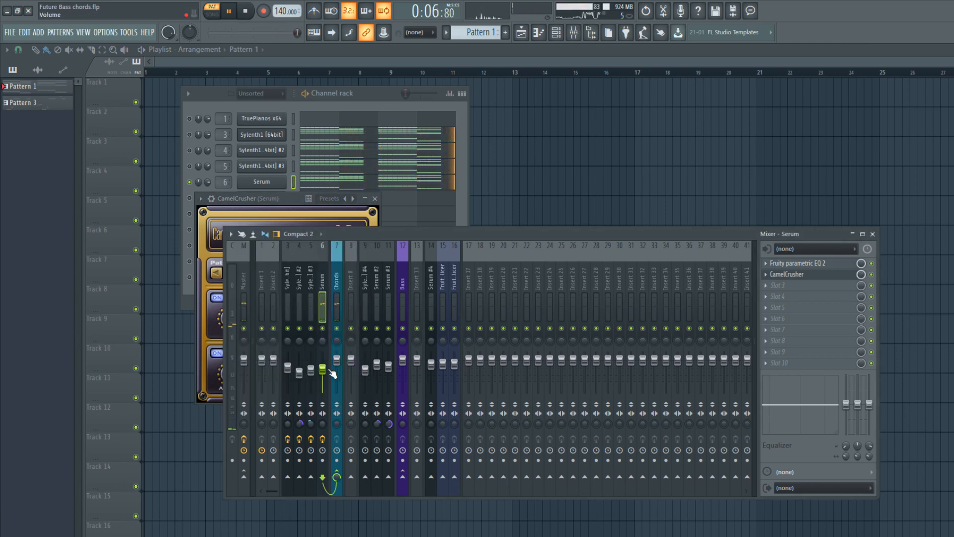
{"action": "left_click", "coordinate": [364, 203]}
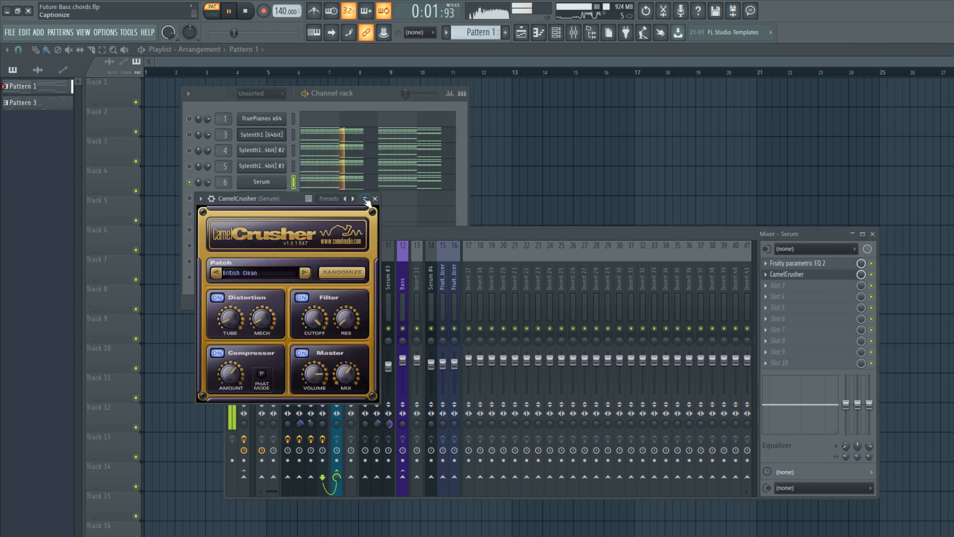
{"action": "left_click", "coordinate": [375, 199]}
Unsolo the Serum channel, stop playback and select the Chords bus in the mixer.
{"action": "right_click", "coordinate": [189, 182]}
{"action": "key", "text": "space"}
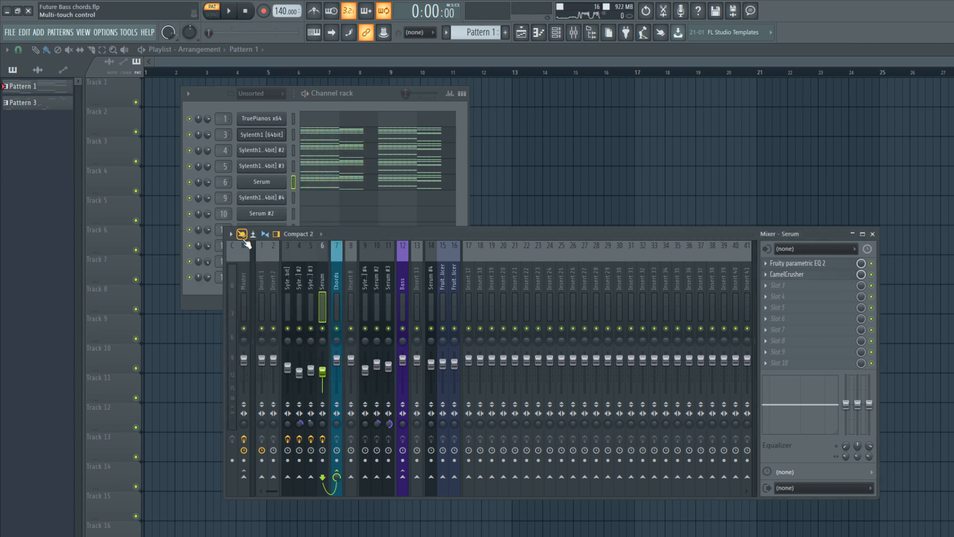
{"action": "right_click", "coordinate": [324, 329]}
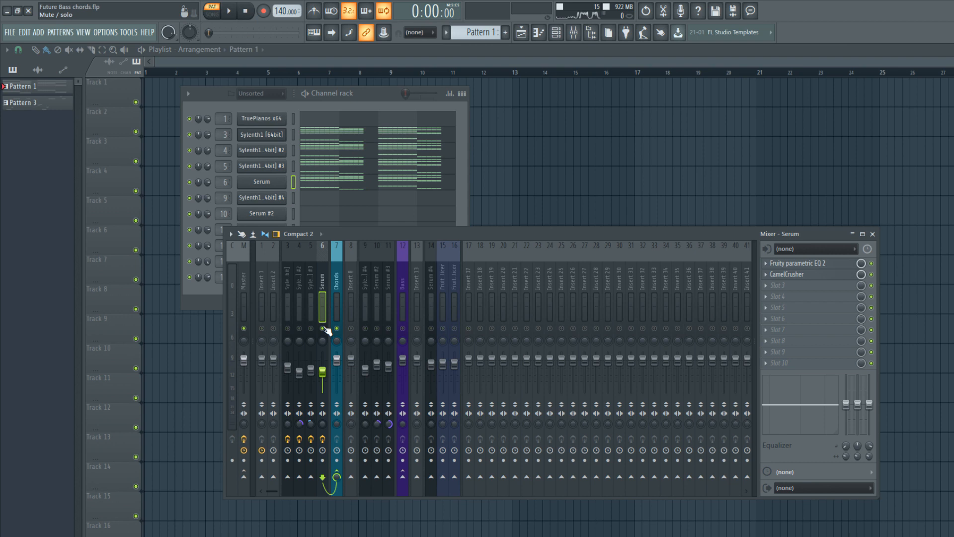
{"action": "left_click", "coordinate": [338, 292]}
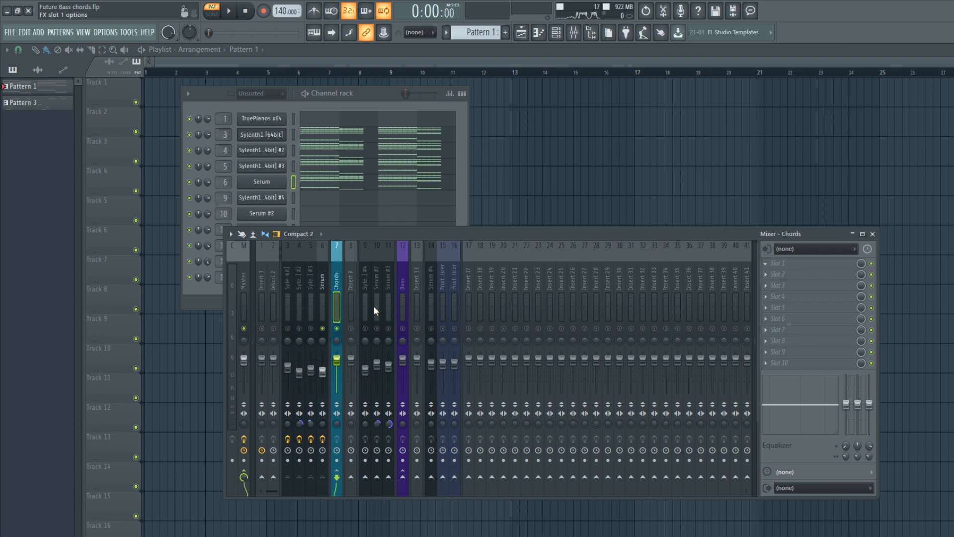
{"action": "right_click", "coordinate": [323, 328]}
{"action": "left_click", "coordinate": [323, 298]}
{"action": "left_click", "coordinate": [336, 274]}
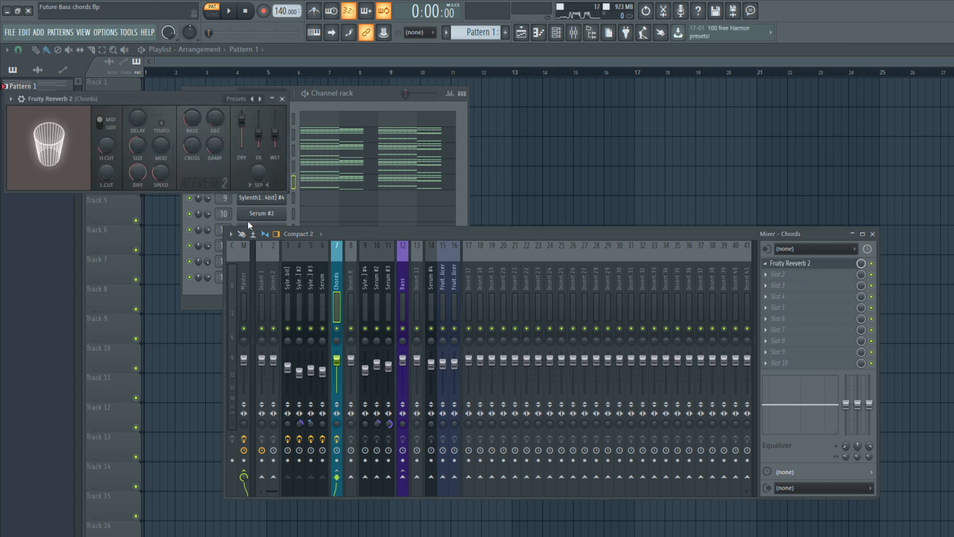
Load Fruity Reeverb 2 in the Chords bus's first effect slot, set its decay to 1.8 sec and audition it.
{"action": "left_click_drag", "start_coordinate": [102, 94], "coordinate": [211, 121]}
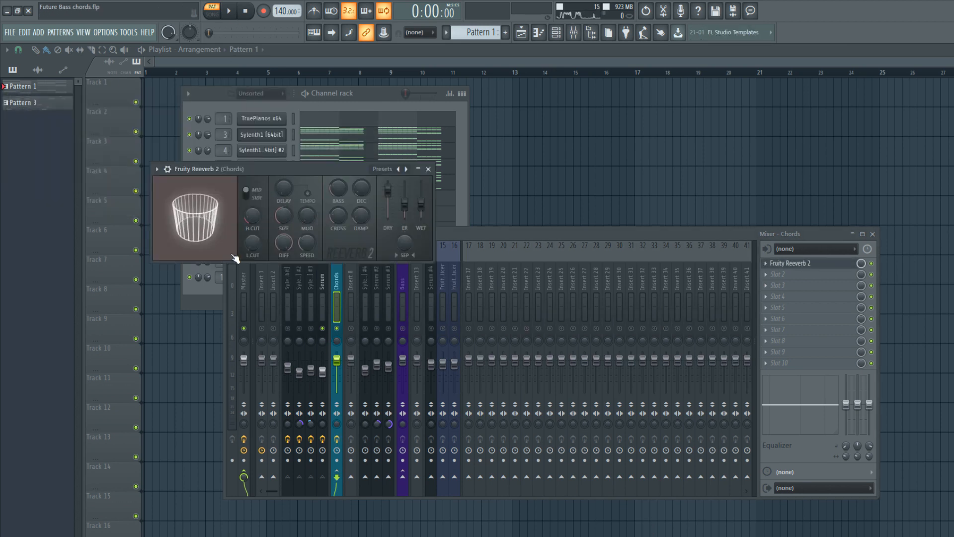
{"action": "left_click_drag", "start_coordinate": [217, 226], "coordinate": [236, 227]}
{"action": "key", "text": "space"}
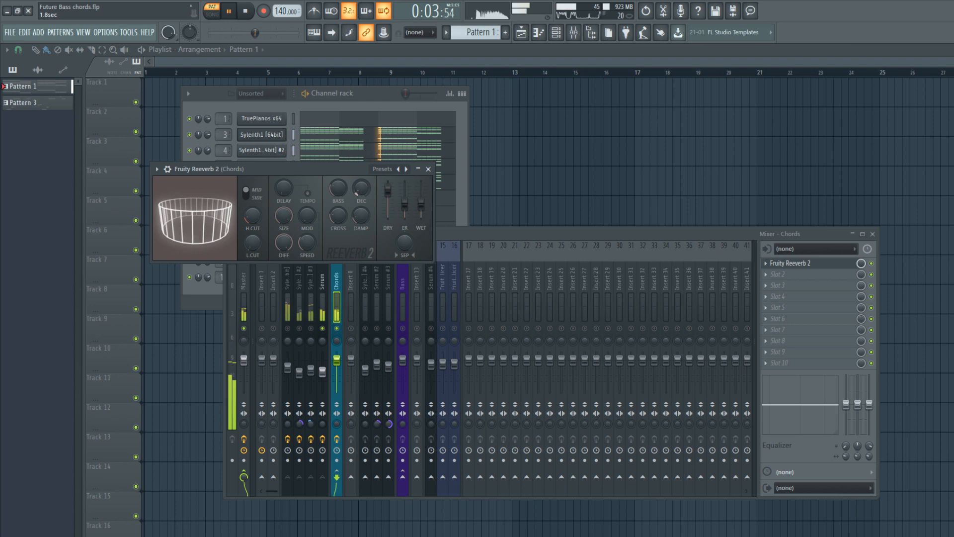
{"action": "key", "text": "space"}
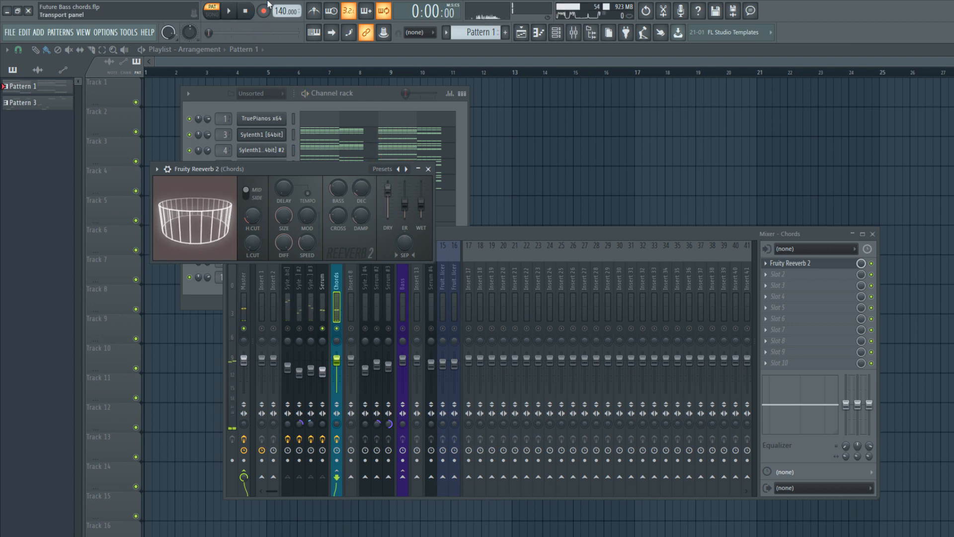
{"action": "left_click", "coordinate": [428, 169]}
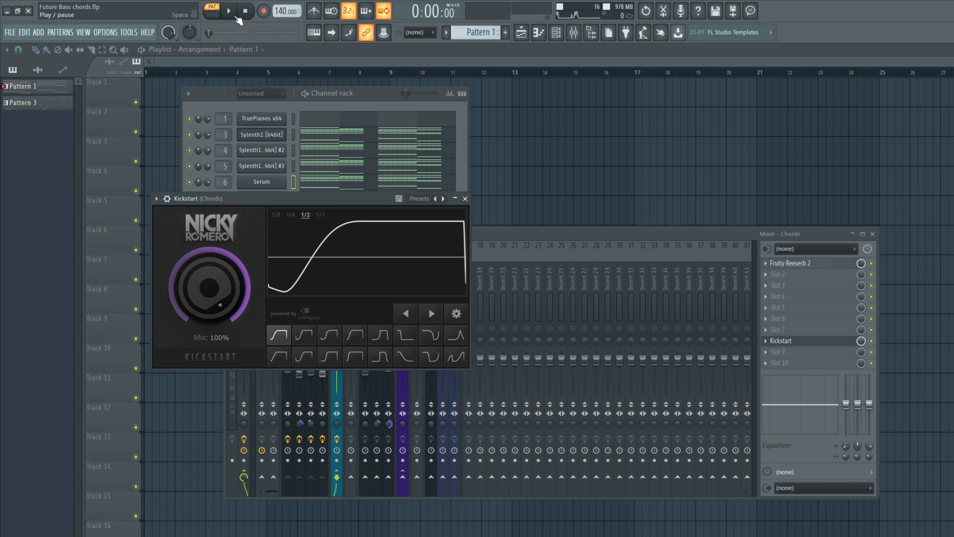
Set the Kickstart on the Chords bus to the second curve shape at 1/2 rate and 100% mix, auditioning the sidechain effect.
{"action": "key", "text": "space"}
{"action": "left_click", "coordinate": [304, 335]}
{"action": "left_click_drag", "start_coordinate": [225, 291], "coordinate": [224, 291]}
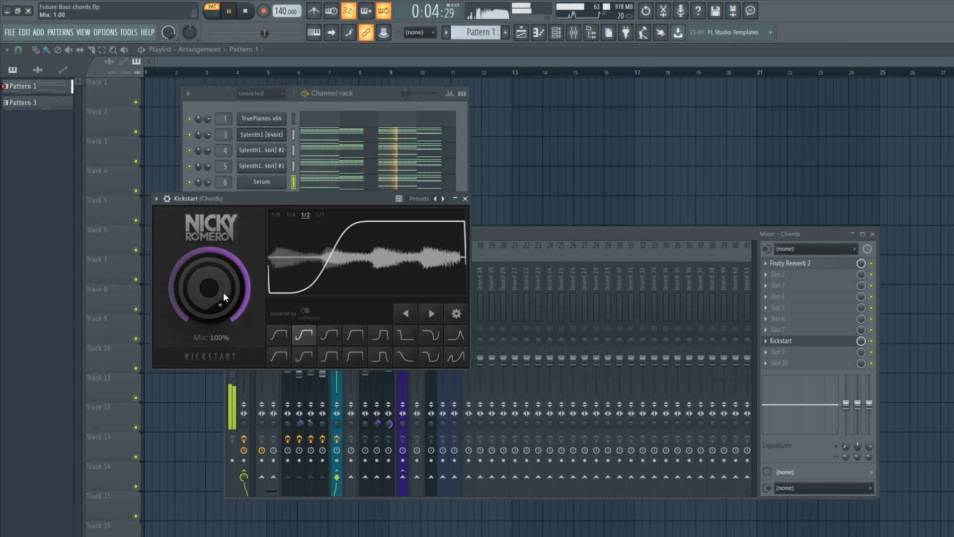
{"action": "left_click", "coordinate": [466, 199]}
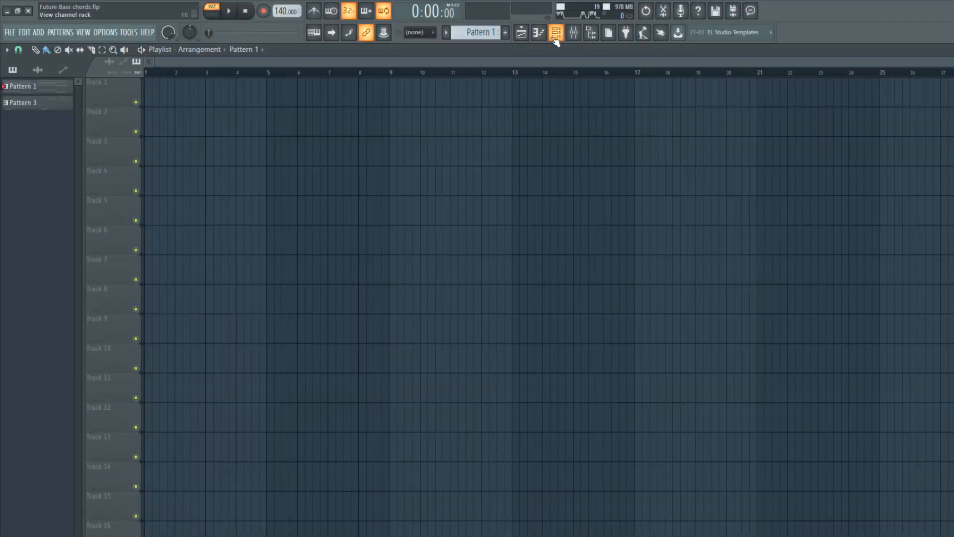
Select only the chopped bass notes A3, F3, C4 and G3 in the Serum channel of Pattern 1.
{"action": "left_click", "coordinate": [554, 33]}
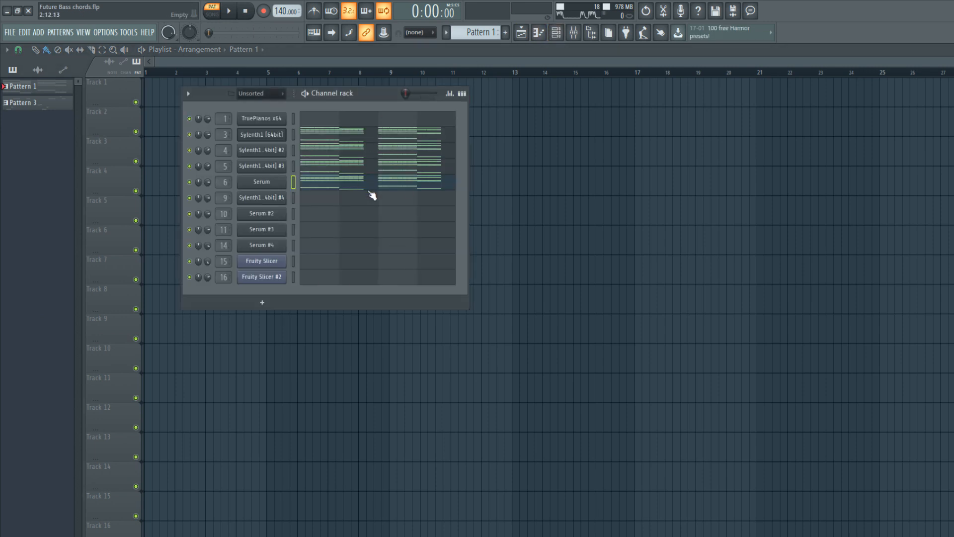
{"action": "left_click", "coordinate": [373, 196]}
{"action": "left_click", "coordinate": [557, 33]}
{"action": "left_click", "coordinate": [409, 191]}
{"action": "left_click_drag", "start_coordinate": [751, 333], "coordinate": [2, 121]}
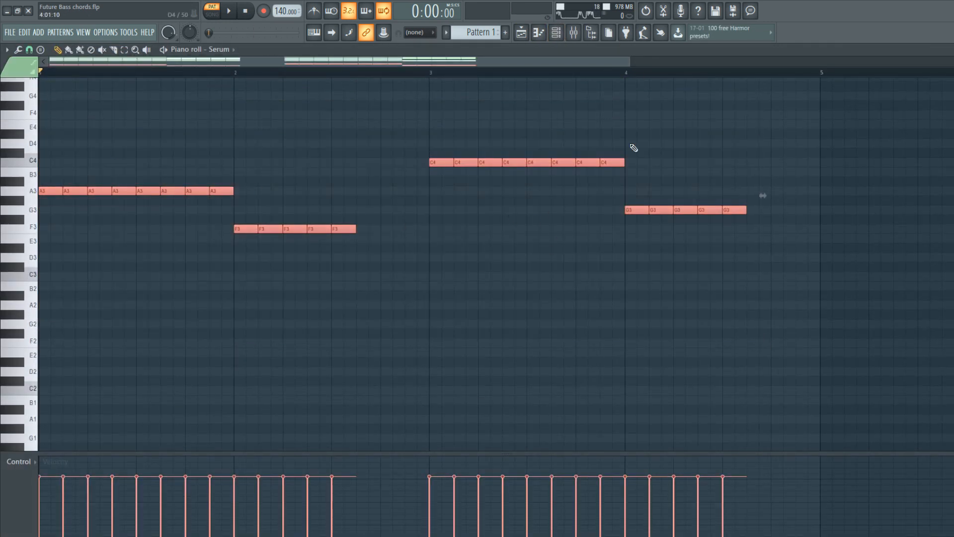
{"action": "left_click", "coordinate": [553, 37]}
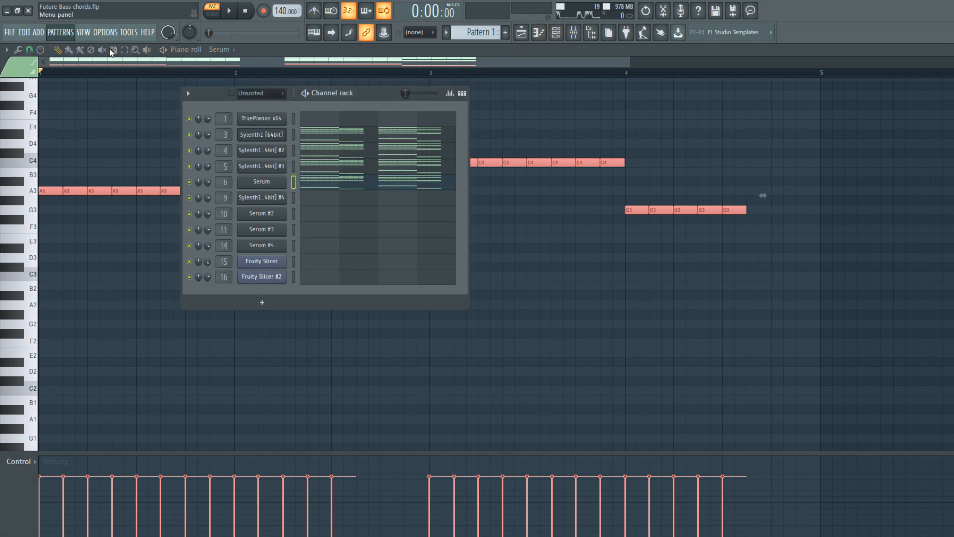
Create Pattern 2, select the Serum #2 channel and audition its BS - Gooo bass preset.
{"action": "key", "text": "F4"}
{"action": "left_click", "coordinate": [294, 213]}
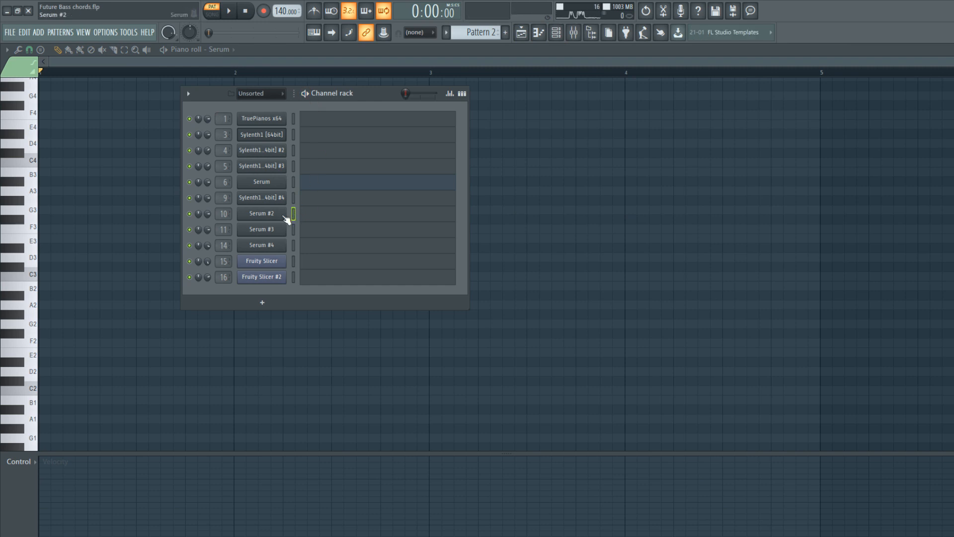
{"action": "left_click", "coordinate": [268, 215]}
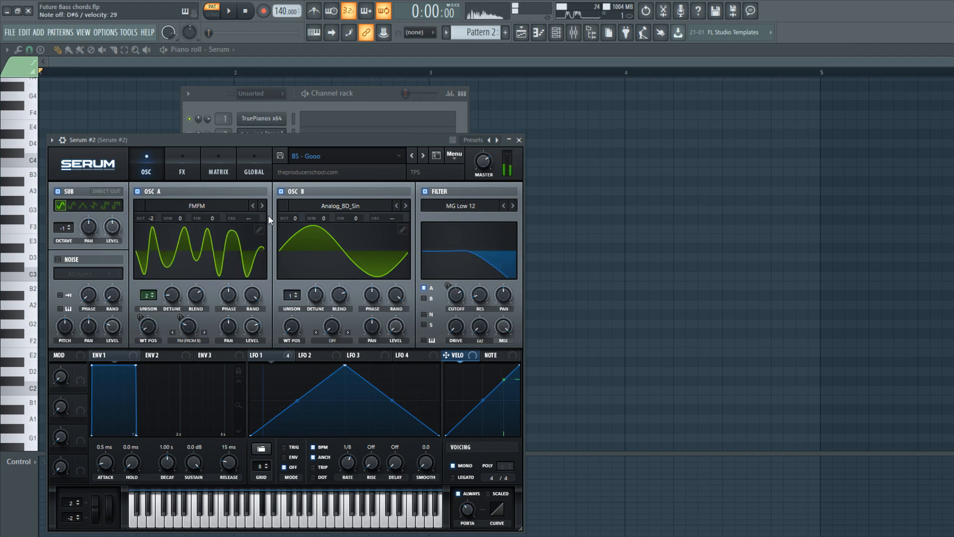
{"action": "left_click", "coordinate": [519, 140]}
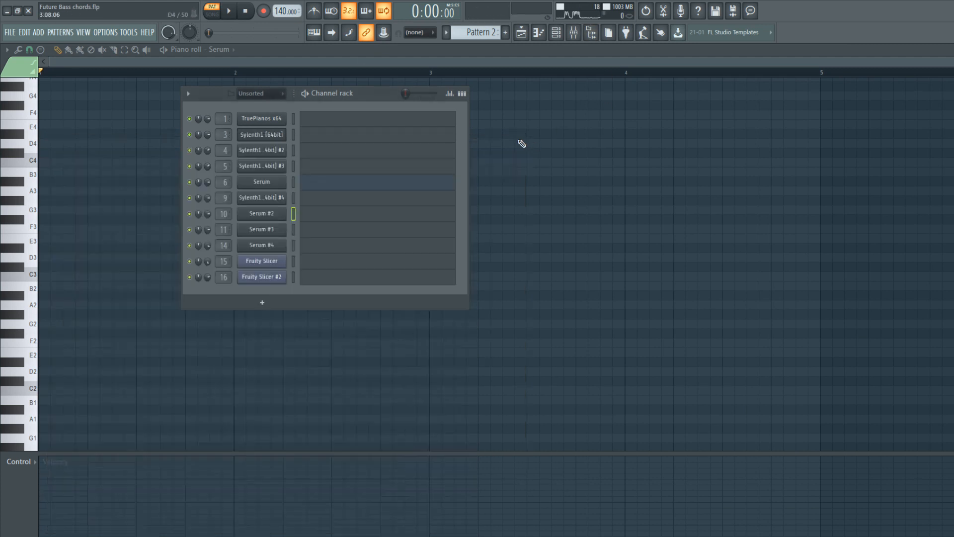
Place the long bass notes A4, F4, C5 and G4 in Serum #2's piano roll and play them back.
{"action": "left_click", "coordinate": [305, 94]}
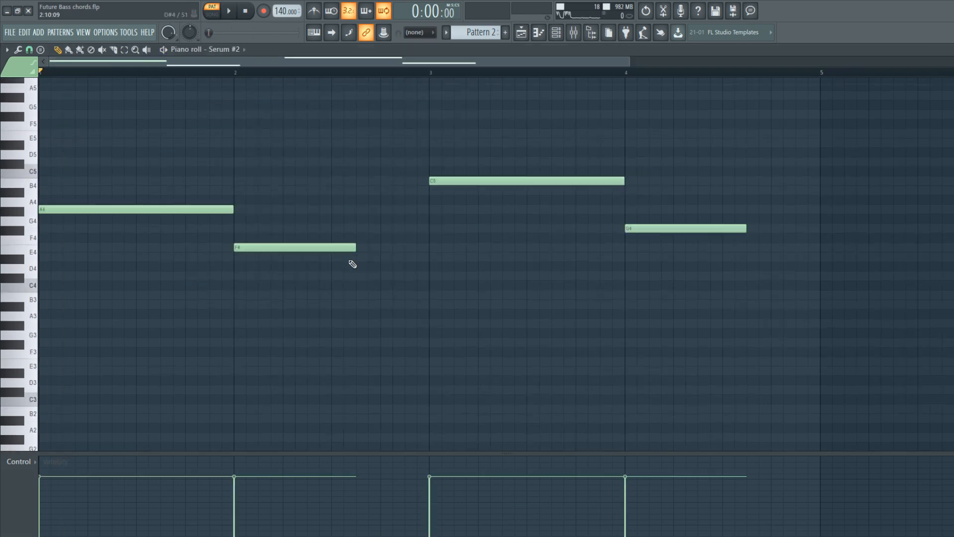
{"action": "scroll", "coordinate": [354, 258], "scroll_direction": "up", "scroll_amount": 2}
{"action": "key", "text": "space"}
{"action": "left_click", "coordinate": [522, 37]}
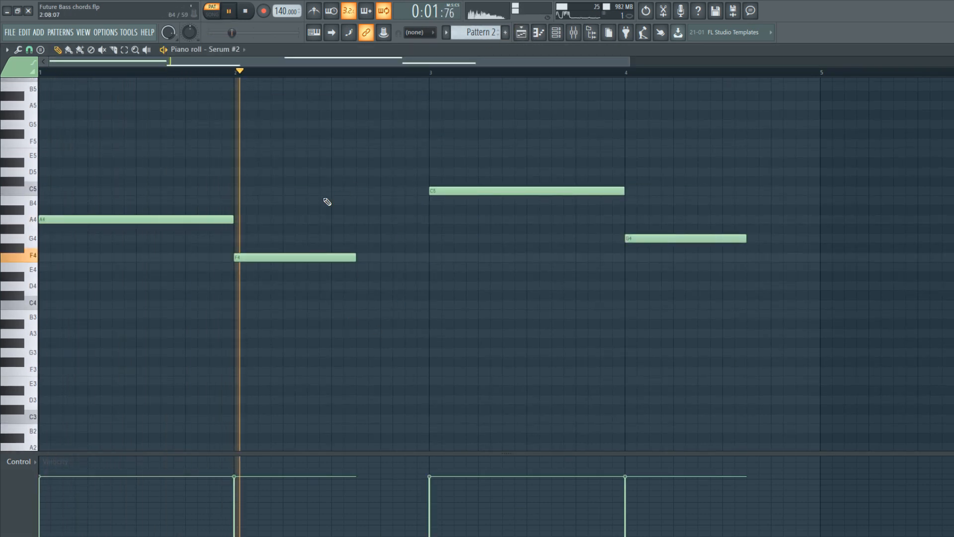
{"action": "key", "text": "F6"}
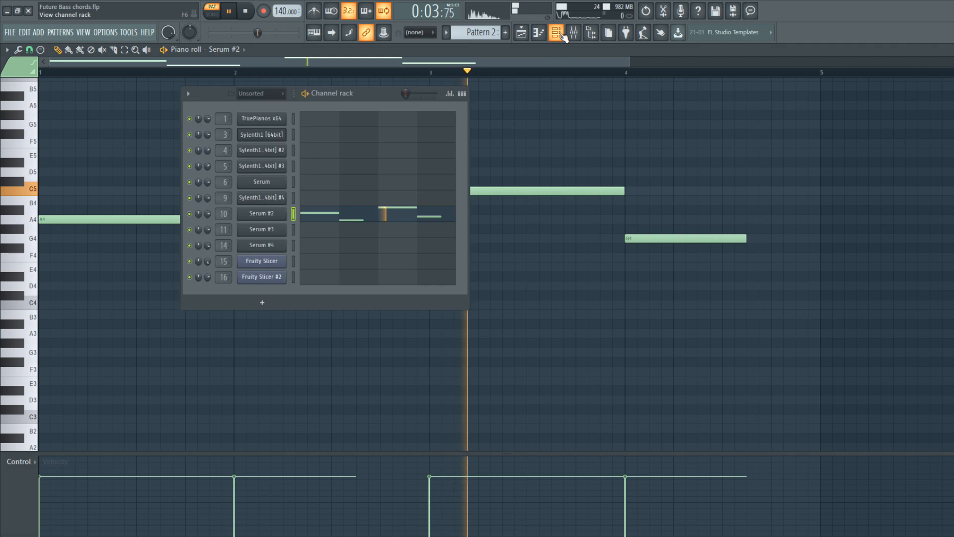
{"action": "key", "text": "space"}
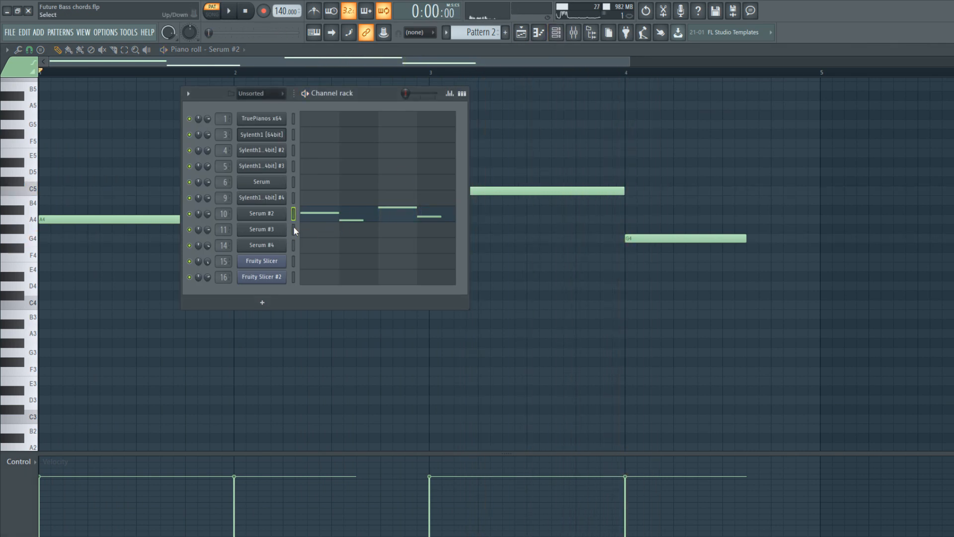
Copy the bass line to Sylenth1 #4, check its BS - Alone preset and play the layer soloed.
{"action": "left_click", "coordinate": [294, 198]}
{"action": "key", "text": "space"}
{"action": "left_click", "coordinate": [266, 197]}
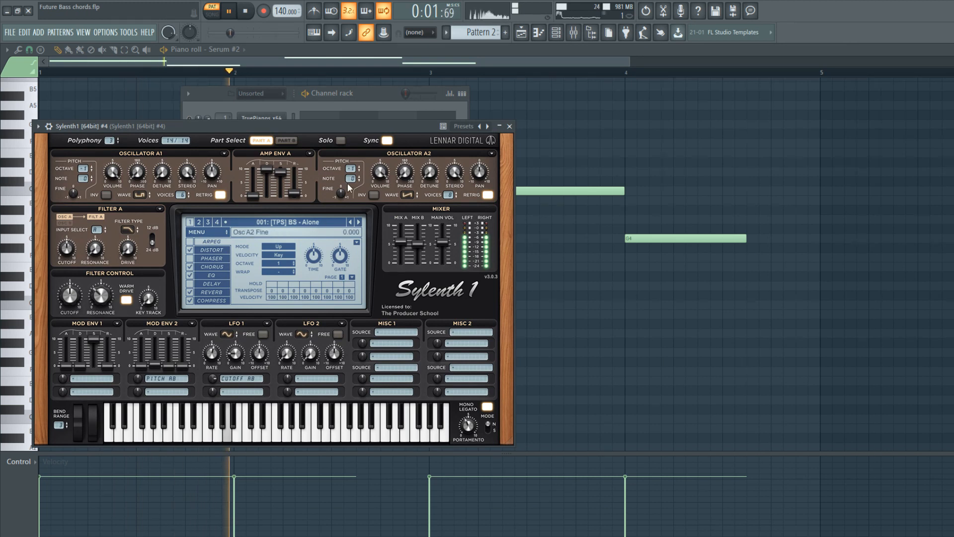
{"action": "left_click", "coordinate": [510, 126]}
{"action": "left_click", "coordinate": [344, 199]}
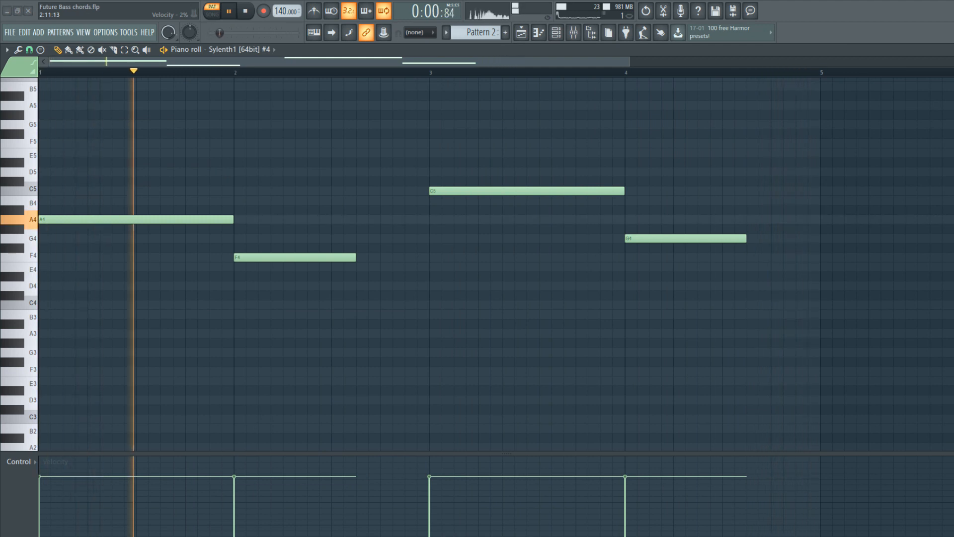
{"action": "key", "text": "space"}
Copy the bass line to Serum #3, transpose it down one octave and play it back.
{"action": "left_click", "coordinate": [557, 32]}
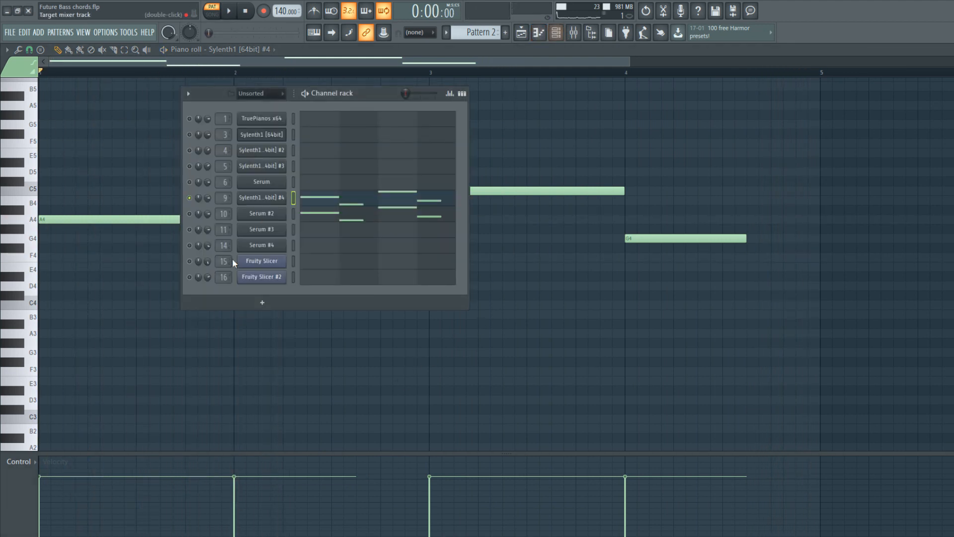
{"action": "left_click", "coordinate": [293, 229]}
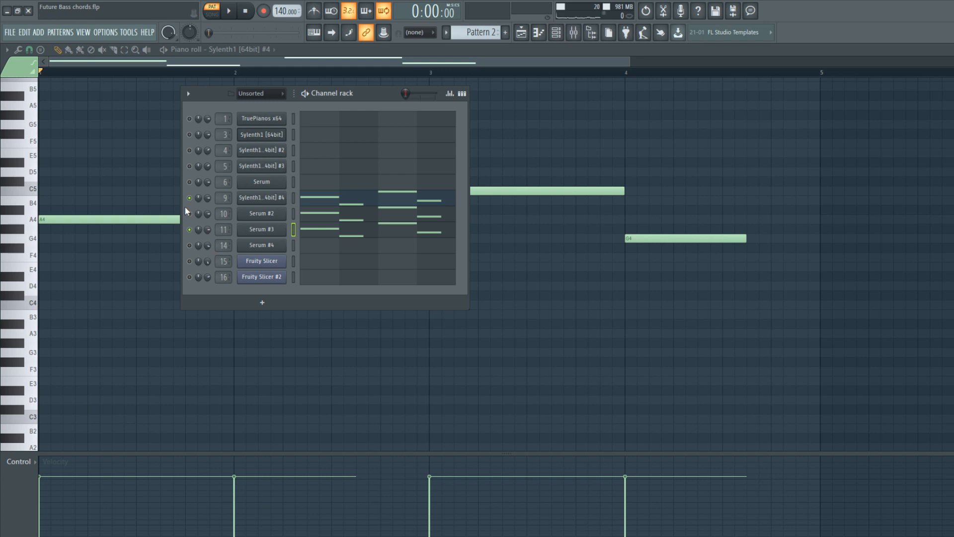
{"action": "key", "text": "F6"}
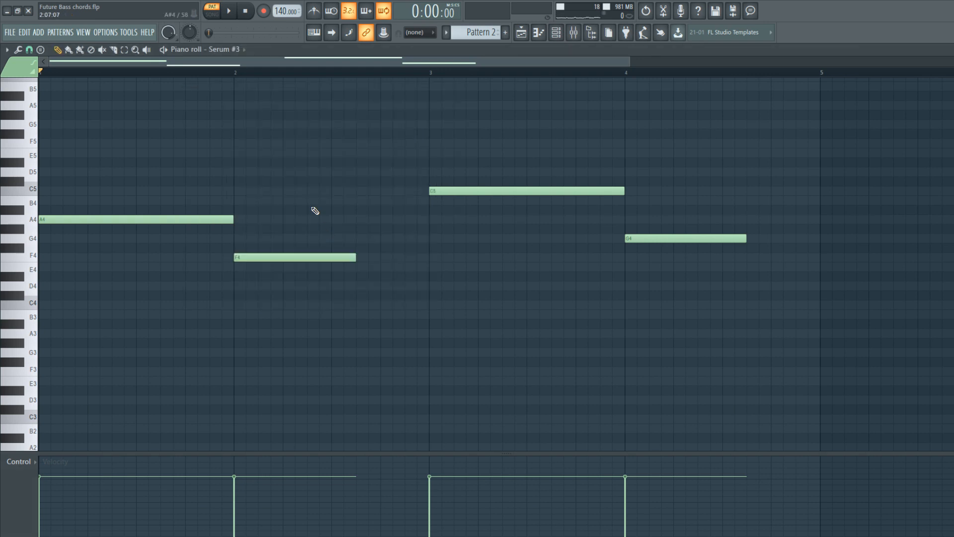
{"action": "key", "text": "ctrl+Down"}
{"action": "key", "text": "space"}
{"action": "scroll", "coordinate": [326, 339], "scroll_direction": "down", "scroll_amount": 2}
{"action": "scroll", "coordinate": [325, 339], "scroll_direction": "up", "scroll_amount": 2}
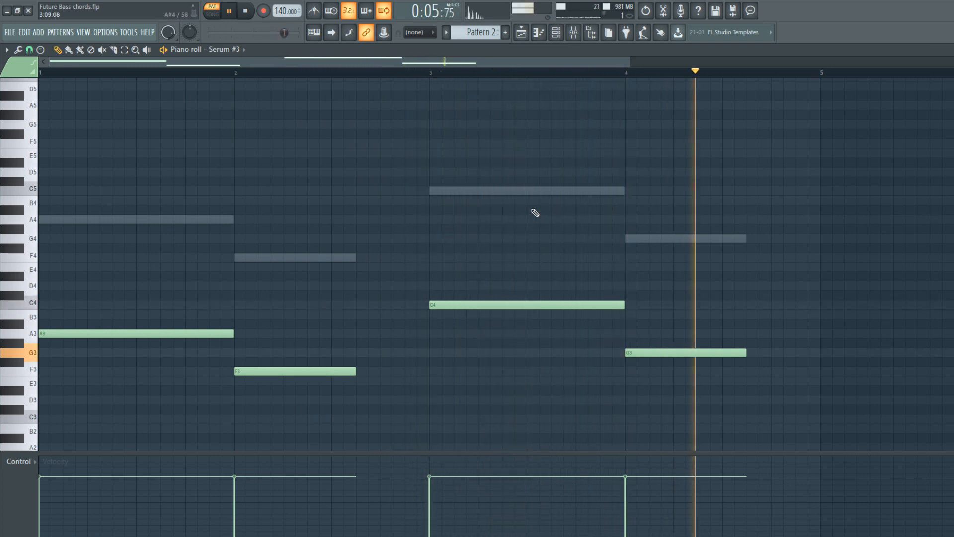
{"action": "key", "text": "space"}
Bring the mixer to the front and select the Sylenth1 #4 track.
{"action": "left_click", "coordinate": [556, 32]}
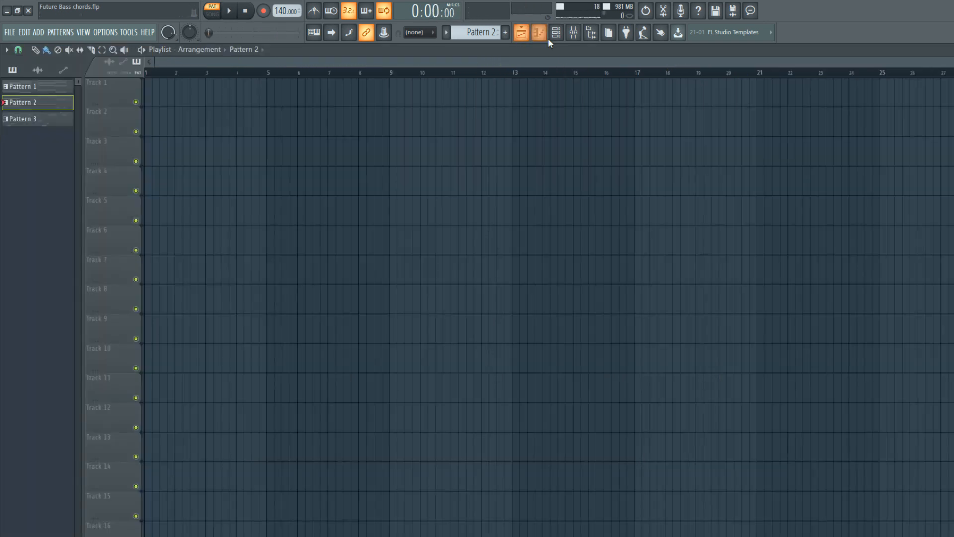
{"action": "left_click", "coordinate": [573, 31]}
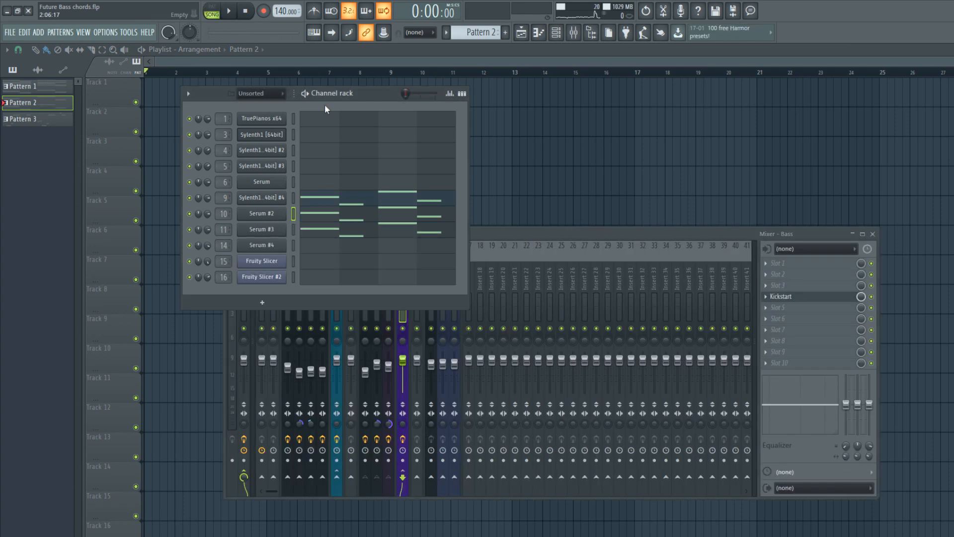
{"action": "left_click", "coordinate": [541, 259]}
{"action": "left_click", "coordinate": [368, 281]}
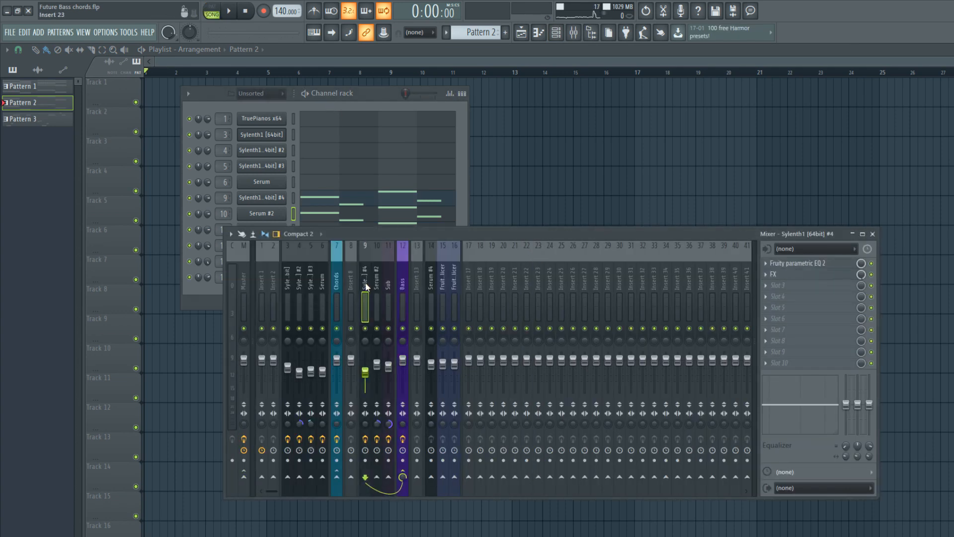
Solo the Sylenth1 #4 track, inspect its Fruity Parametric EQ 2 and Effector FX settings, and play the layer back.
{"action": "right_click", "coordinate": [365, 329]}
{"action": "left_click", "coordinate": [773, 275]}
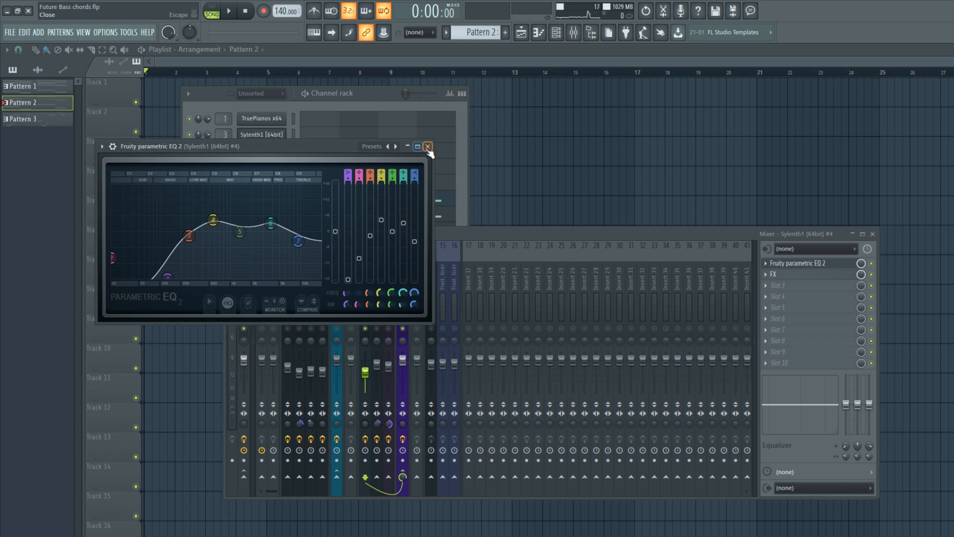
{"action": "left_click", "coordinate": [812, 275]}
{"action": "left_click_drag", "start_coordinate": [153, 113], "coordinate": [296, 150]}
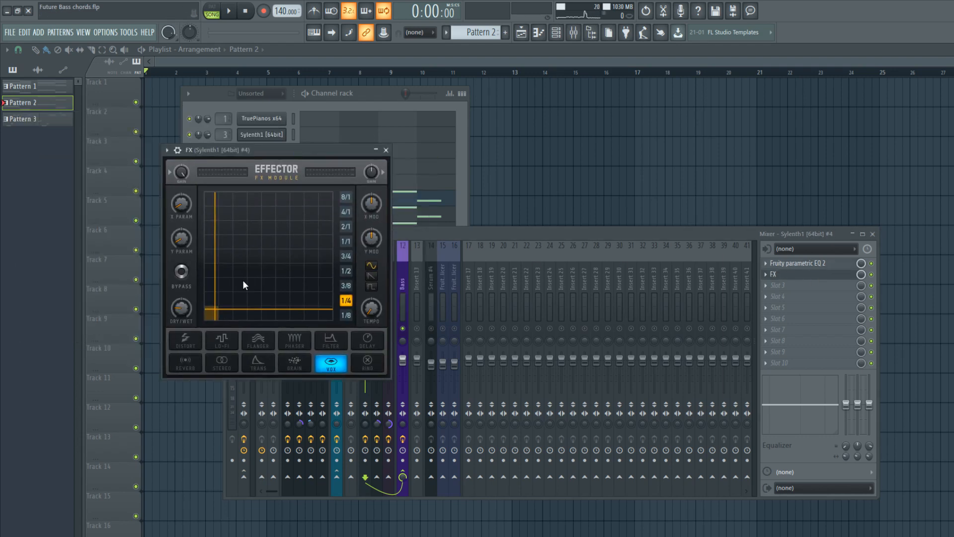
{"action": "left_click", "coordinate": [308, 96]}
{"action": "key", "text": "space"}
{"action": "left_click", "coordinate": [876, 277]}
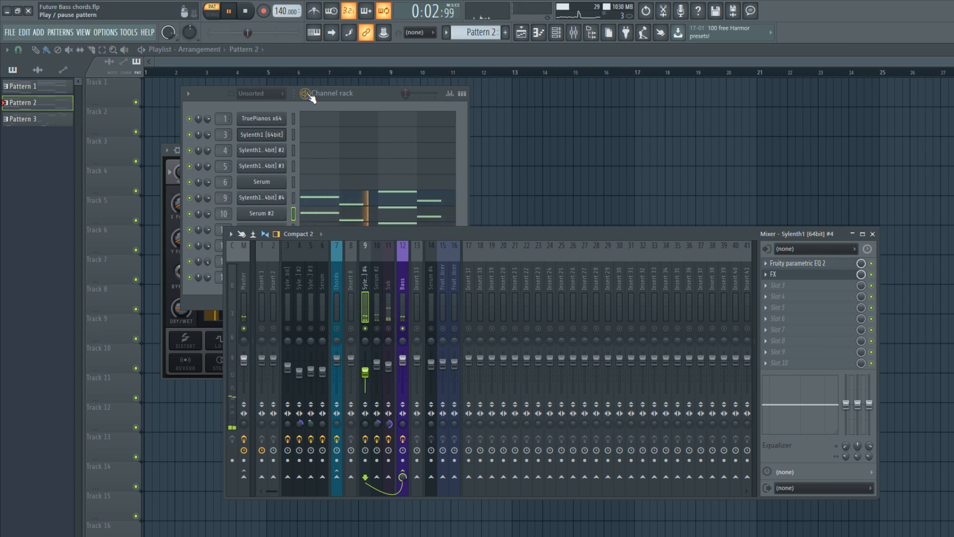
{"action": "key", "text": "space"}
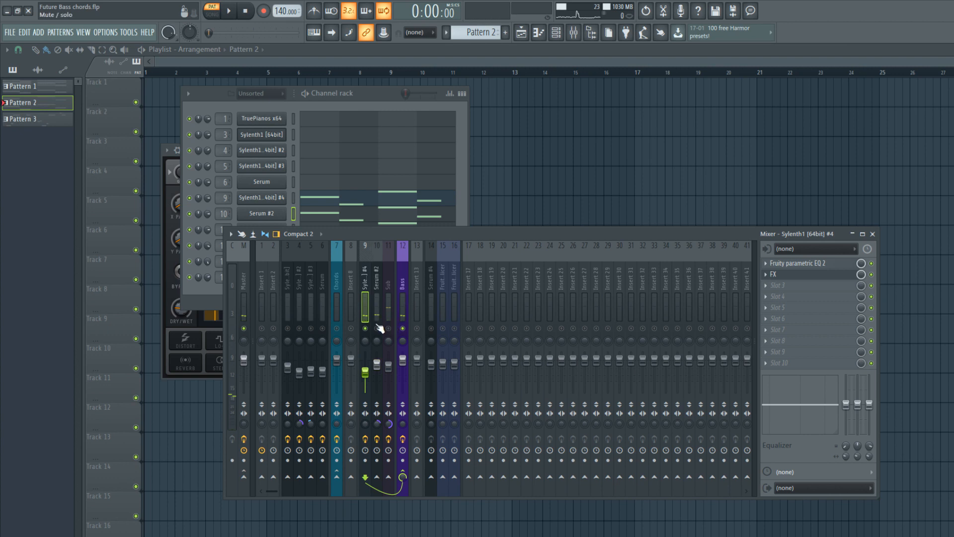
Solo the Serum #2 track, inspect its Fruity Parametric EQ 2 and CamelCrusher settings, and play the layer back.
{"action": "left_click", "coordinate": [377, 325]}
{"action": "left_click", "coordinate": [815, 264]}
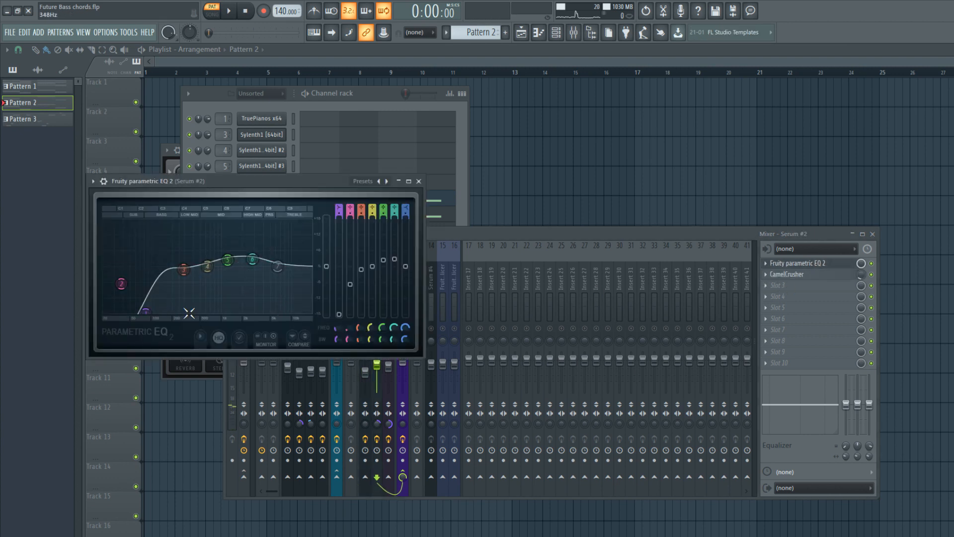
{"action": "left_click", "coordinate": [795, 275]}
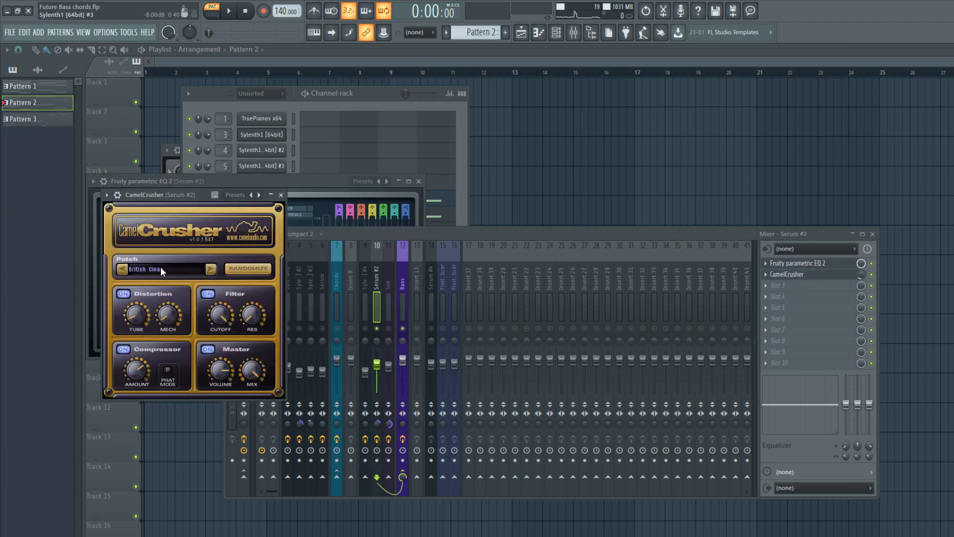
{"action": "left_click", "coordinate": [316, 96]}
{"action": "key", "text": "space"}
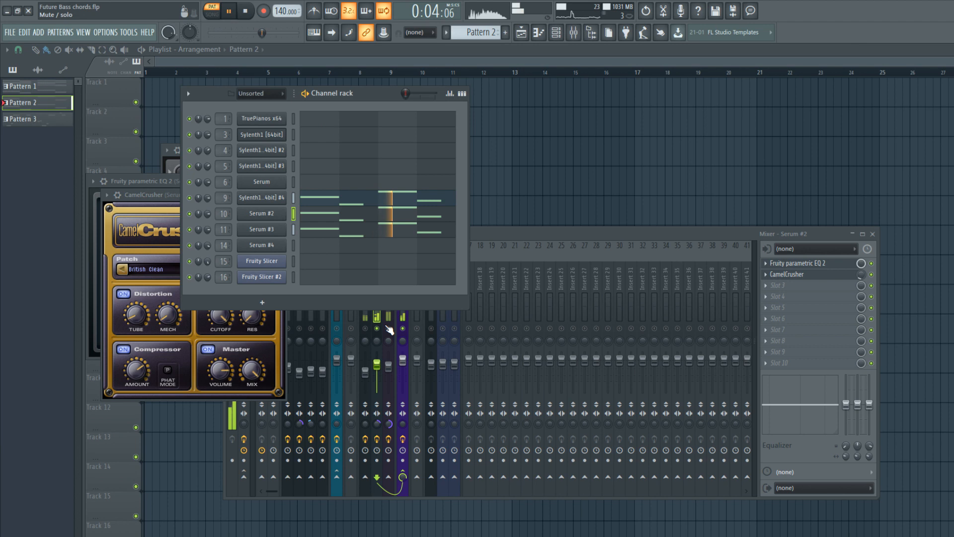
{"action": "key", "text": "space"}
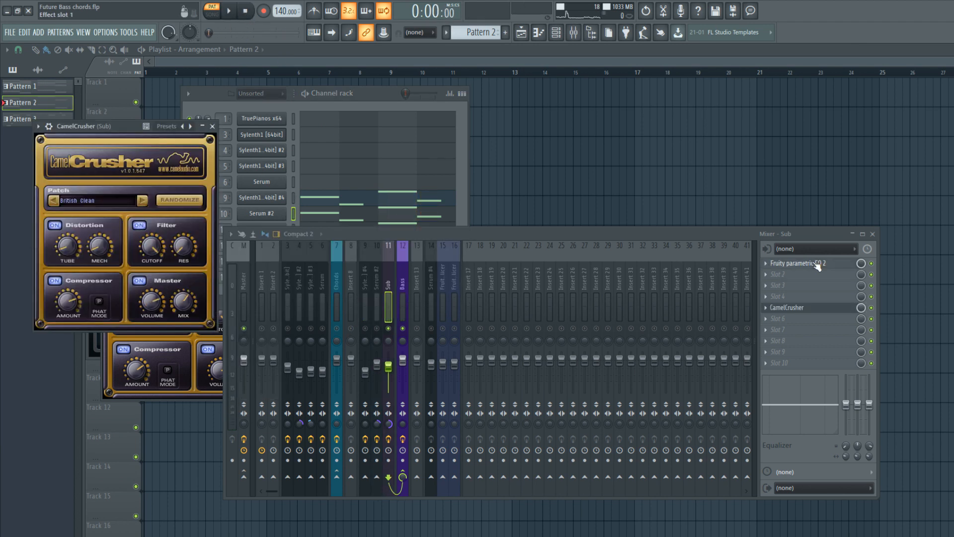
Inspect the low-pass curve in the Sub track's Fruity Parametric EQ 2 and play the sub layer back.
{"action": "left_click", "coordinate": [815, 263]}
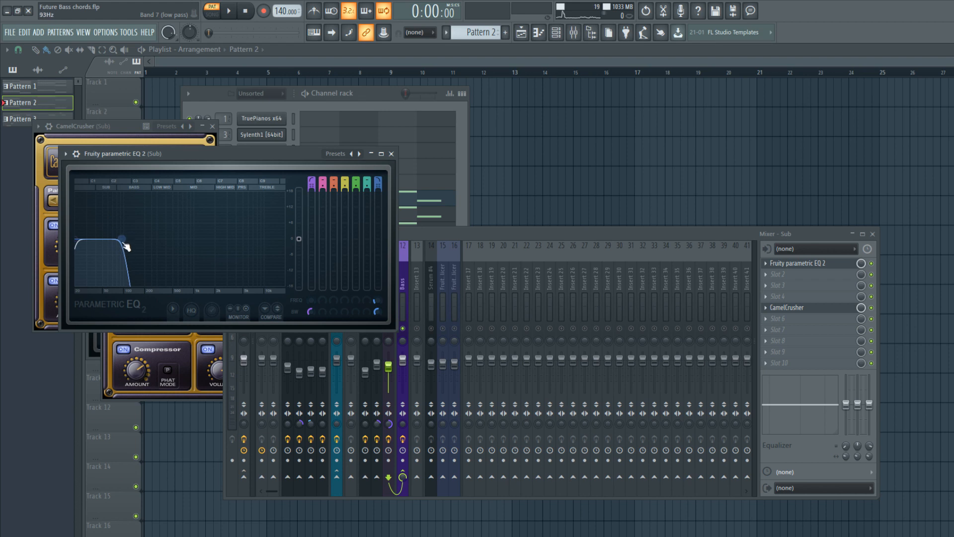
{"action": "left_click", "coordinate": [393, 154]}
{"action": "left_click", "coordinate": [315, 101]}
{"action": "key", "text": "space"}
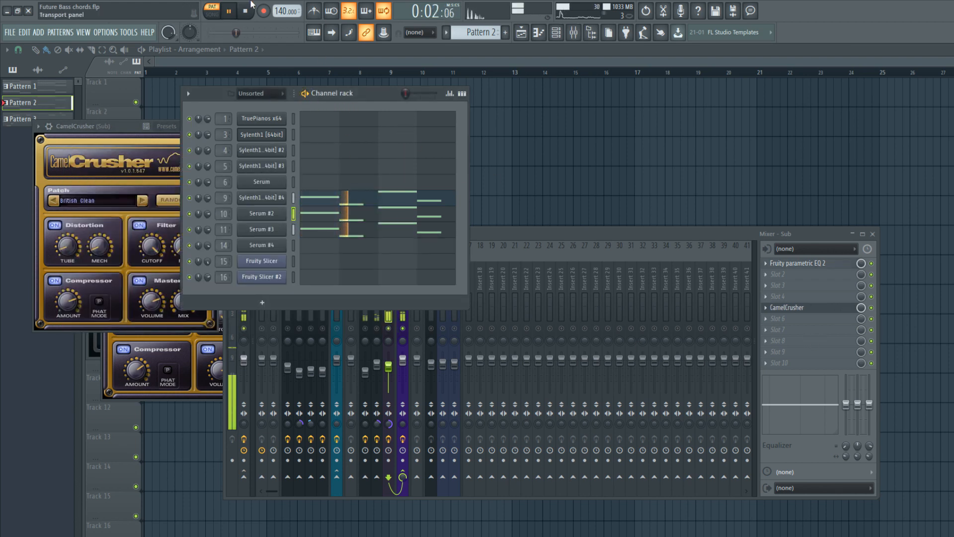
{"action": "key", "text": "space"}
Review the CamelCrusher distortion on the Sub and Serum #2 tracks and play the bass again with the Sub soloed.
{"action": "left_click", "coordinate": [809, 308]}
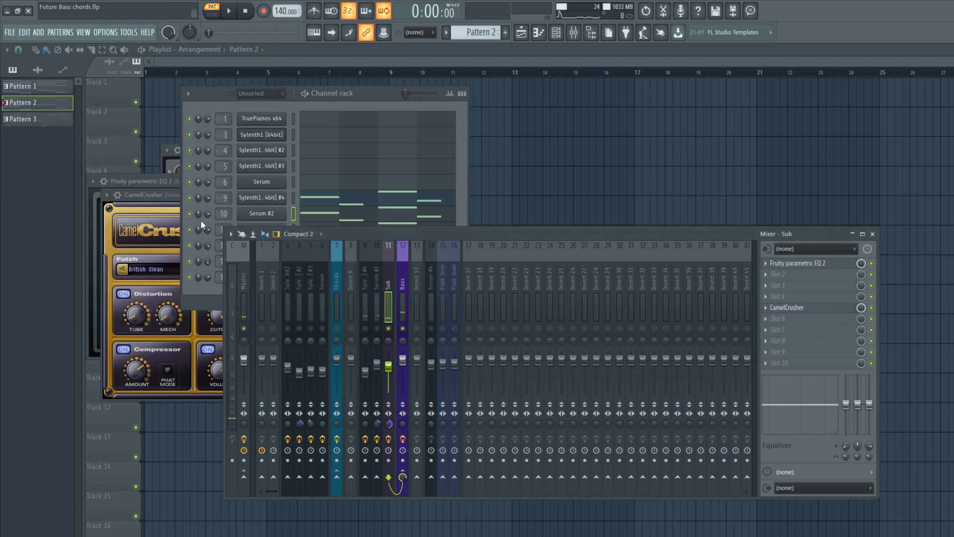
{"action": "left_click", "coordinate": [172, 197]}
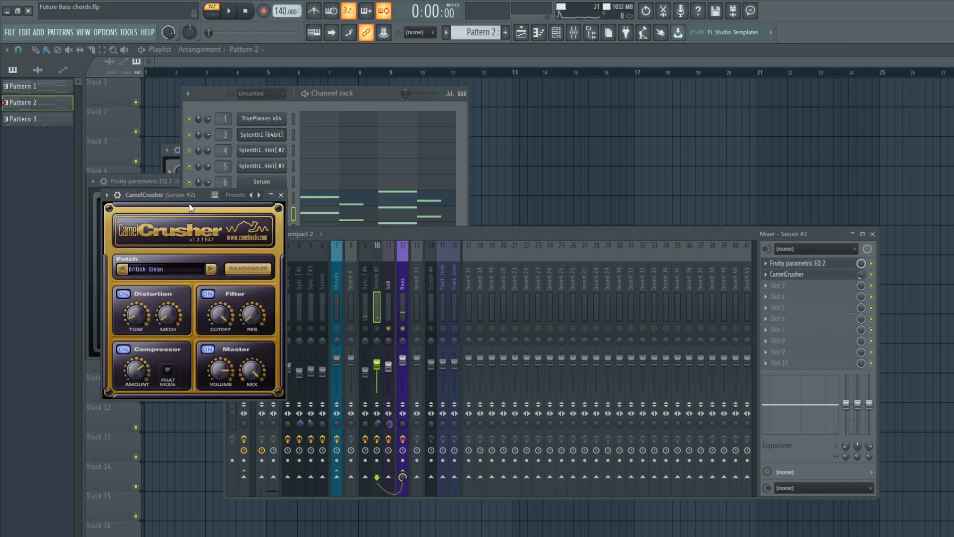
{"action": "left_click", "coordinate": [311, 98]}
{"action": "key", "text": "space"}
{"action": "left_click", "coordinate": [860, 273]}
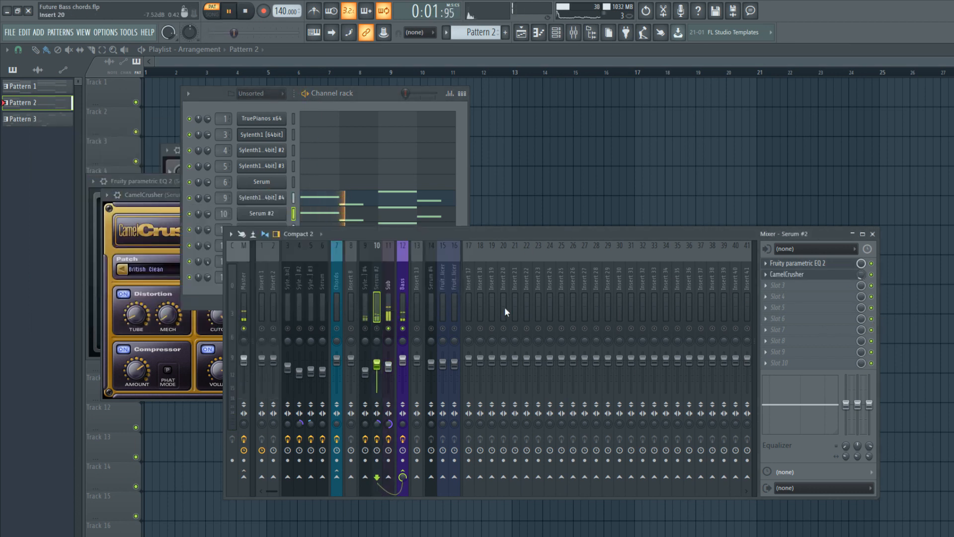
{"action": "left_click", "coordinate": [392, 282]}
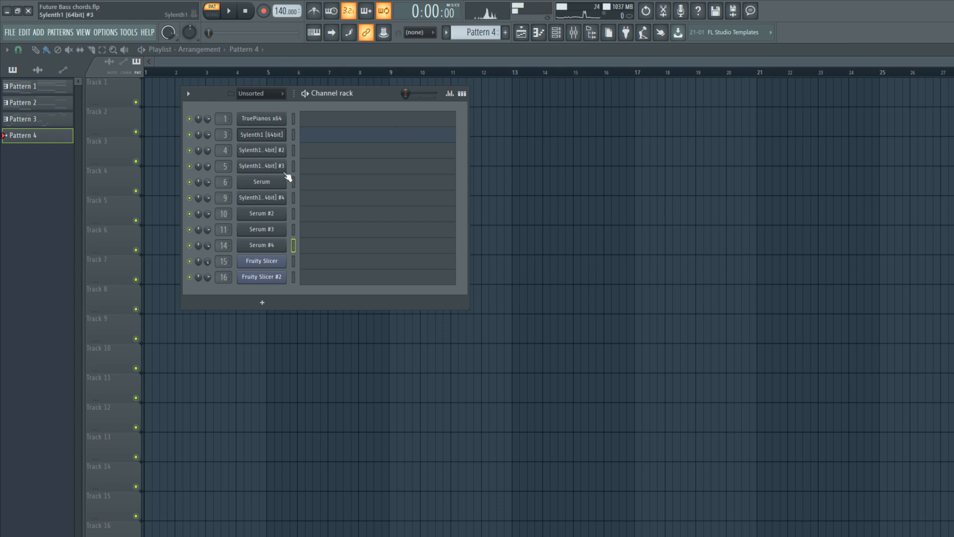
Add a line of four long notes to Serum #4 in Pattern 4 and play it back.
{"action": "left_click", "coordinate": [252, 245]}
{"action": "left_click_drag", "start_coordinate": [305, 115], "coordinate": [483, 143]}
{"action": "left_click", "coordinate": [669, 142]}
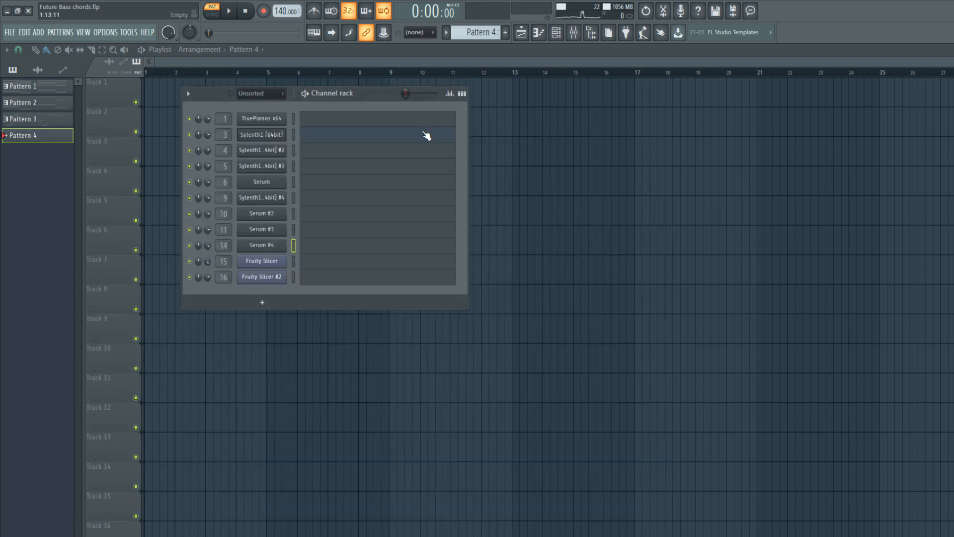
{"action": "key", "text": "space"}
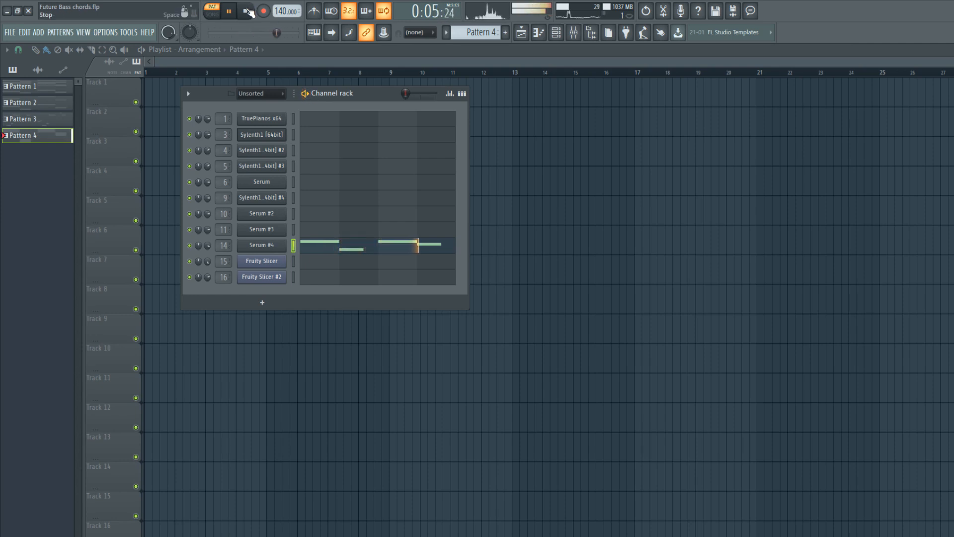
Add Fruity Parametric EQ 2 to the Serum #4 mixer track and cut its low and high frequencies during playback.
{"action": "key", "text": "F9"}
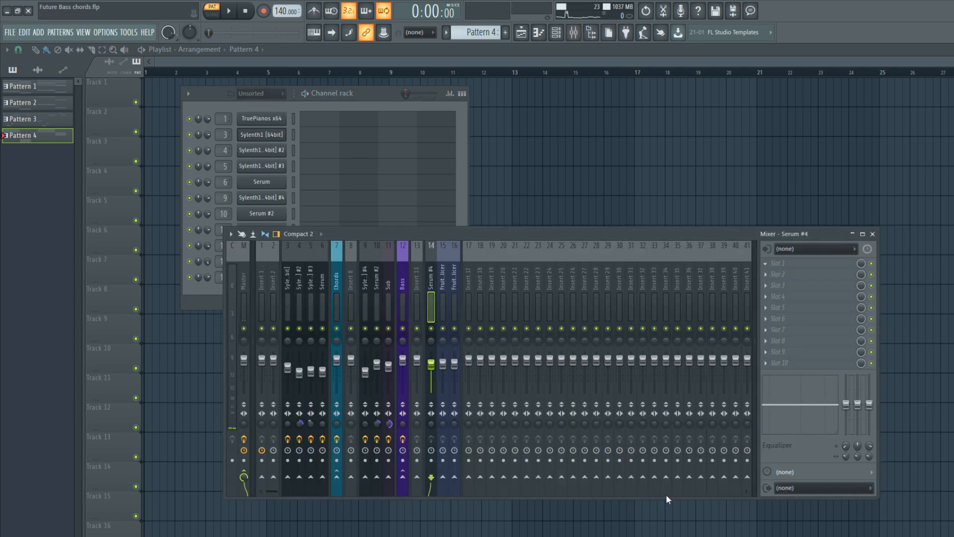
{"action": "key", "text": "space"}
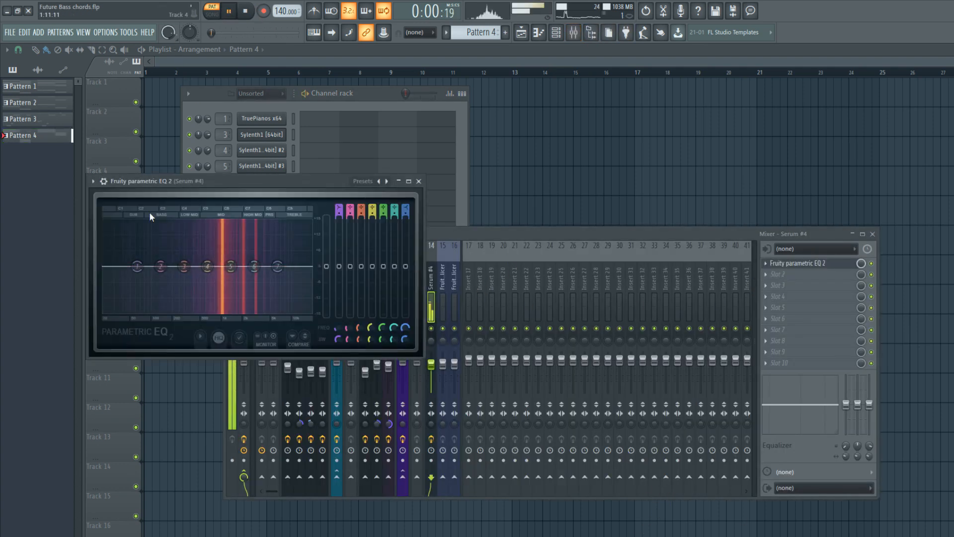
{"action": "left_click_drag", "start_coordinate": [166, 311], "coordinate": [176, 311]}
{"action": "left_click_drag", "start_coordinate": [161, 266], "coordinate": [194, 311]}
{"action": "left_click_drag", "start_coordinate": [277, 267], "coordinate": [257, 267]}
{"action": "left_click_drag", "start_coordinate": [274, 306], "coordinate": [281, 309]}
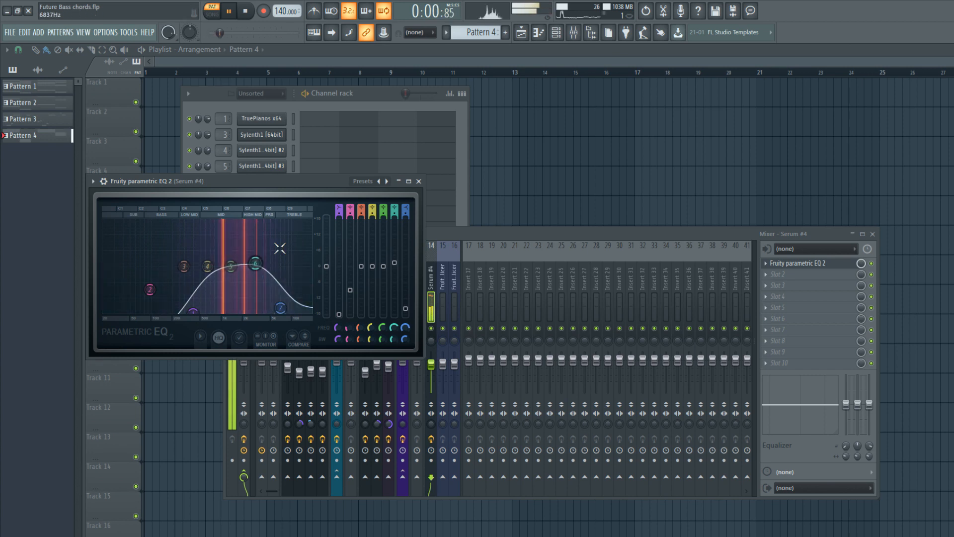
{"action": "left_click", "coordinate": [419, 181]}
{"action": "key", "text": "space"}
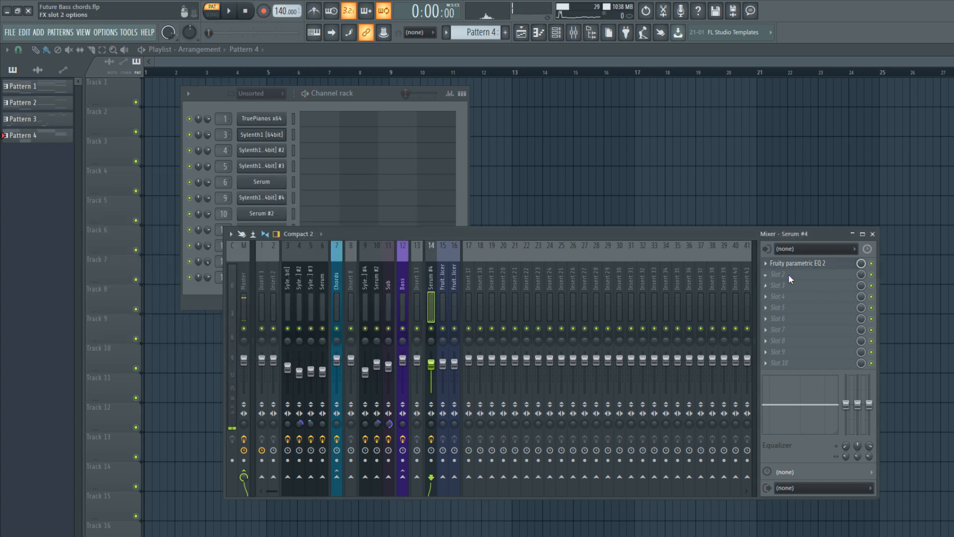
Add Fruity Reeverb 2 in slot 2 of the Serum #4 track, reduce its dry level and slightly lower the track's volume.
{"action": "left_click", "coordinate": [617, 485]}
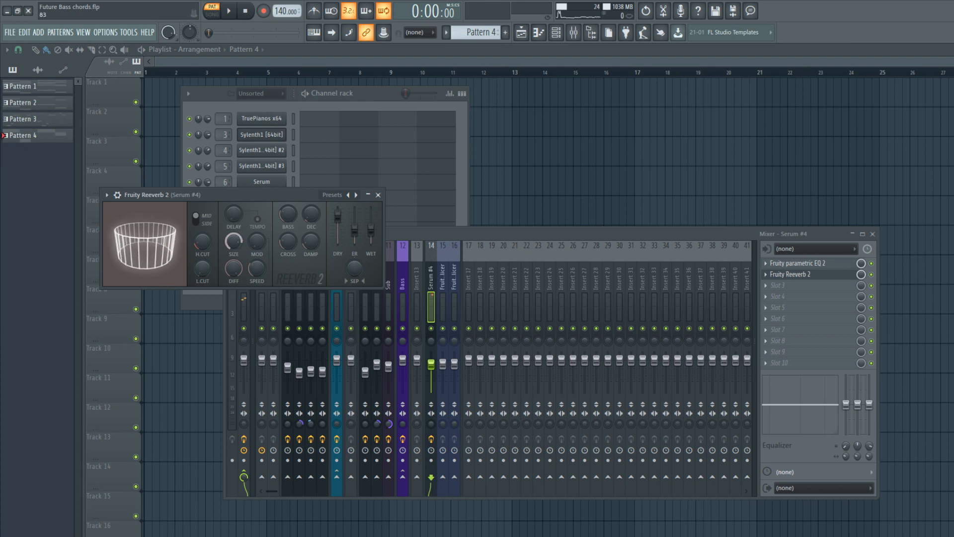
{"action": "mouse_move", "coordinate": [340, 214]}
{"action": "left_mouse_down"}
{"action": "mouse_move", "coordinate": [341, 223]}
{"action": "mouse_move", "coordinate": [371, 222]}
{"action": "mouse_move", "coordinate": [355, 228]}
{"action": "left_mouse_up"}
{"action": "left_click", "coordinate": [228, 11]}
{"action": "left_click_drag", "start_coordinate": [432, 364], "coordinate": [432, 367]}
{"action": "left_click", "coordinate": [310, 207]}
{"action": "left_click_drag", "start_coordinate": [338, 223], "coordinate": [354, 225]}
{"action": "left_click_drag", "start_coordinate": [338, 225], "coordinate": [371, 222]}
{"action": "left_click_drag", "start_coordinate": [198, 264], "coordinate": [233, 251]}
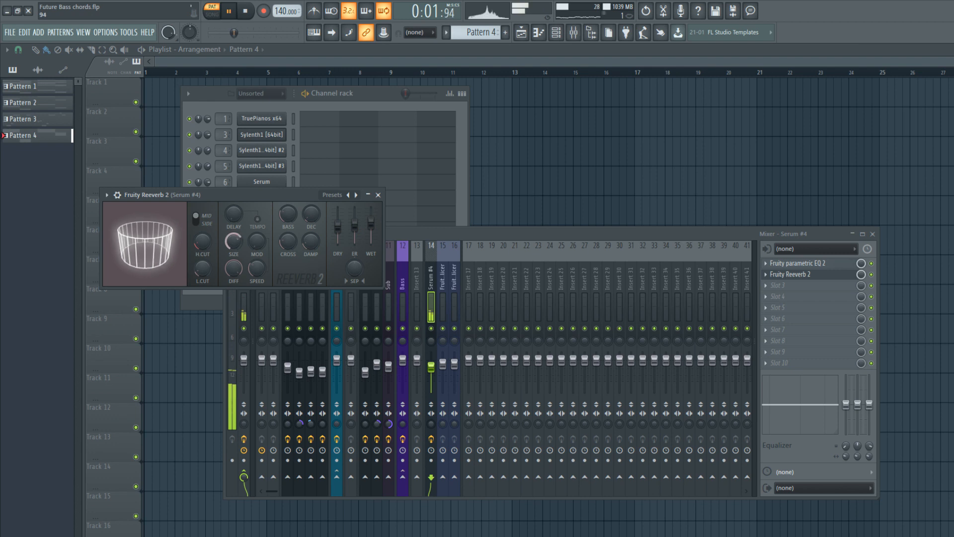
{"action": "left_click", "coordinate": [245, 13]}
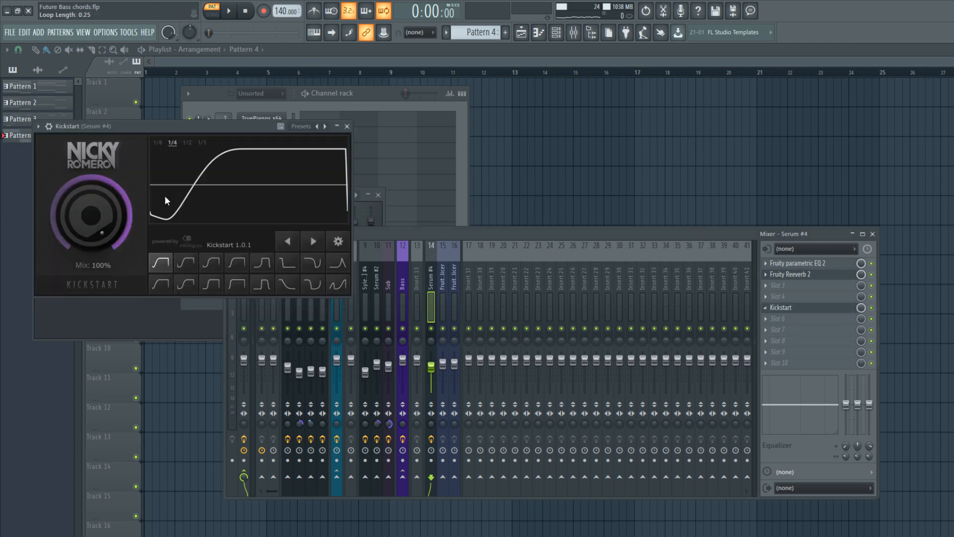
Load Kickstart in slot 5 of the Serum #4 track with the second curve shape at 1/2 speed and play the result.
{"action": "left_click", "coordinate": [187, 260]}
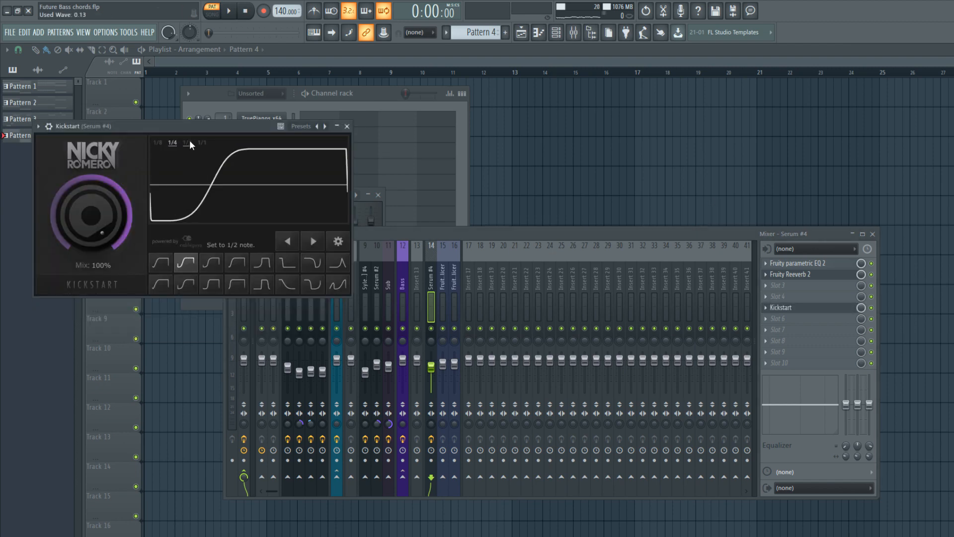
{"action": "left_click", "coordinate": [224, 18]}
{"action": "left_click_drag", "start_coordinate": [168, 125], "coordinate": [200, 176]}
{"action": "left_click_drag", "start_coordinate": [146, 258], "coordinate": [146, 259]}
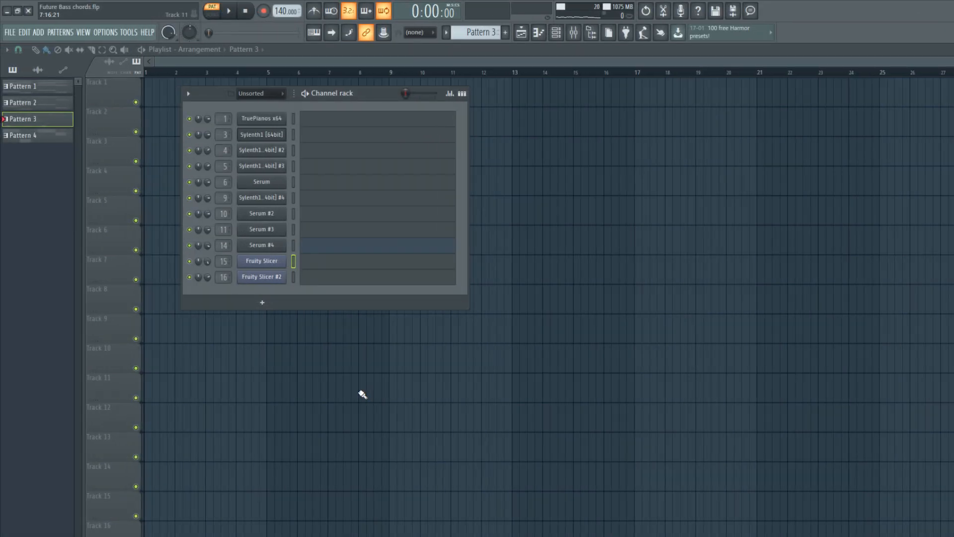
Open Fruity Slicer from Pattern 3 and audition slices of its loaded vocal sample.
{"action": "left_click", "coordinate": [273, 262]}
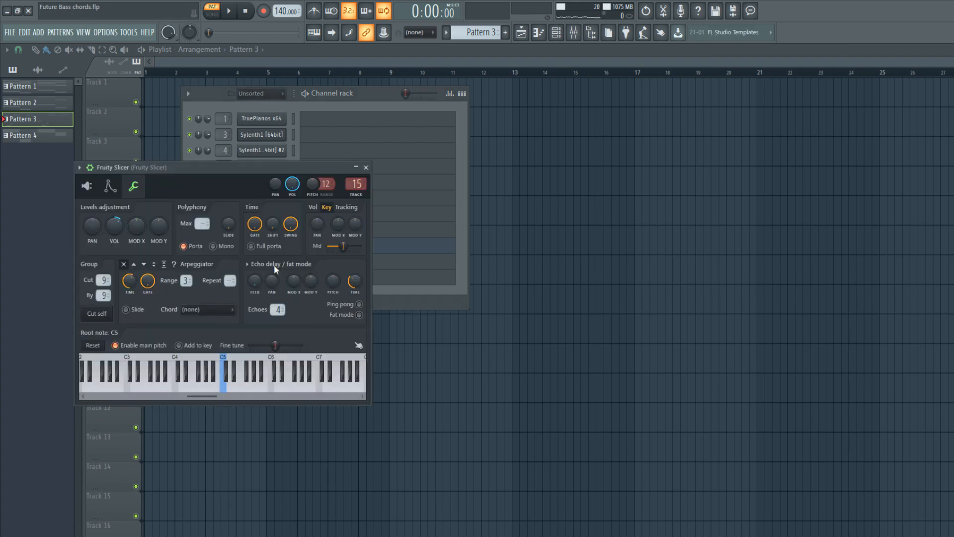
{"action": "left_click", "coordinate": [86, 185]}
{"action": "left_click_drag", "start_coordinate": [135, 171], "coordinate": [272, 199]}
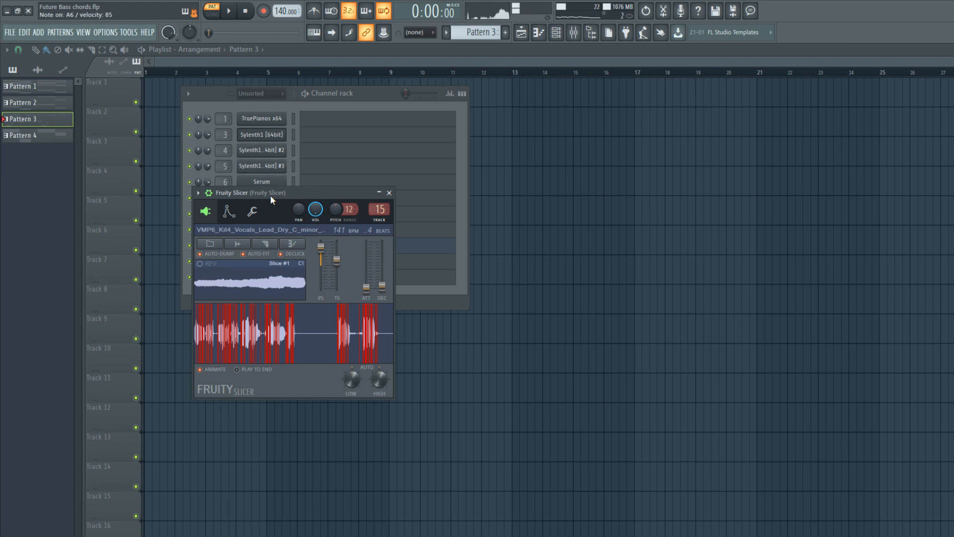
{"action": "key", "text": "Escape"}
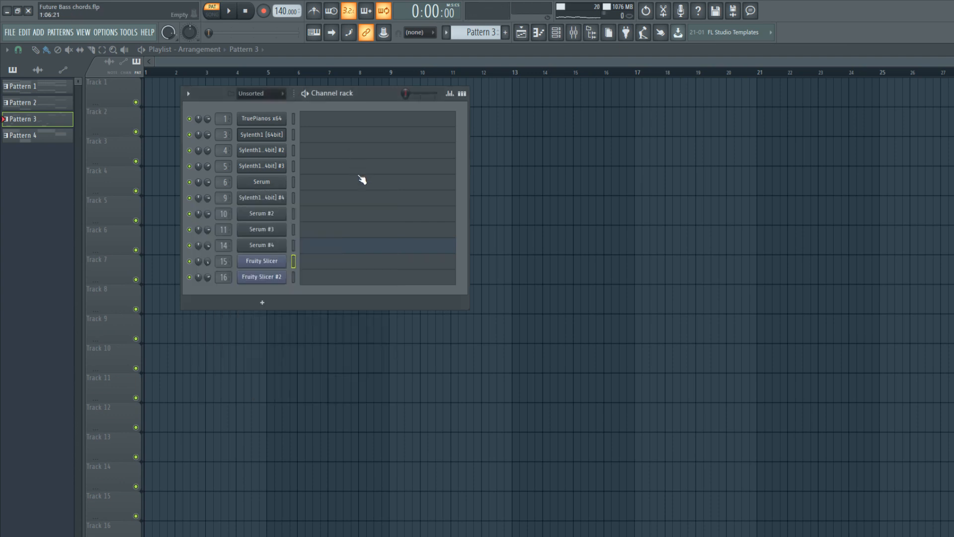
Add the vocal chop sequence to Fruity Slicer in Pattern 3, using slices 61, 66, 71, 72, 86 and 91, and play it.
{"action": "left_click", "coordinate": [322, 261]}
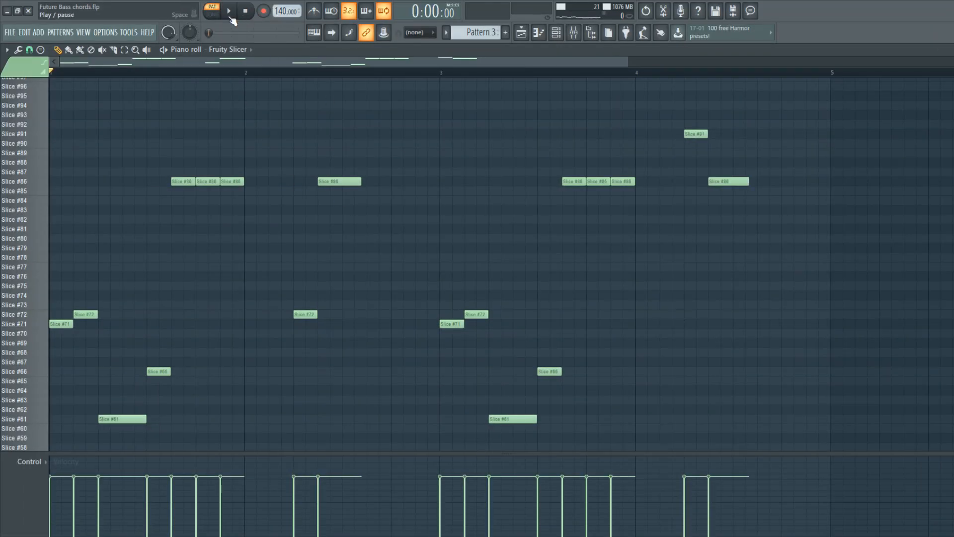
{"action": "left_click", "coordinate": [231, 17]}
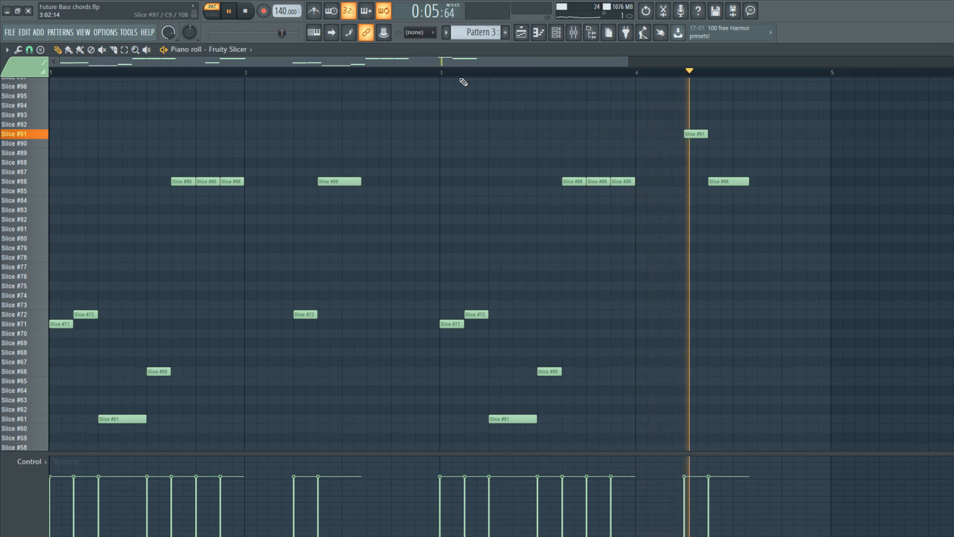
{"action": "left_click", "coordinate": [246, 13]}
Copy the vocal chop notes to Fruity Slicer #2 and check its sample, pitch and time-stretch settings.
{"action": "left_click", "coordinate": [560, 35]}
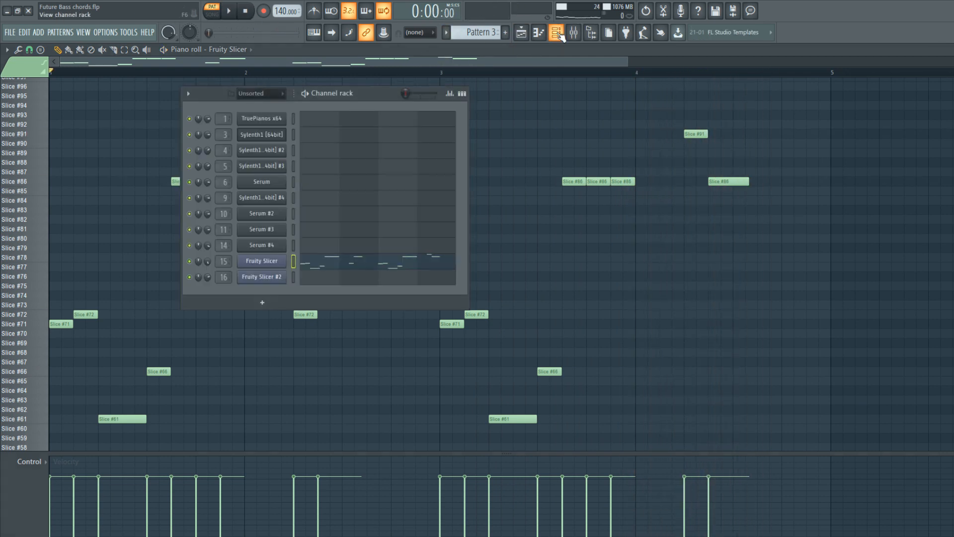
{"action": "left_click", "coordinate": [293, 277]}
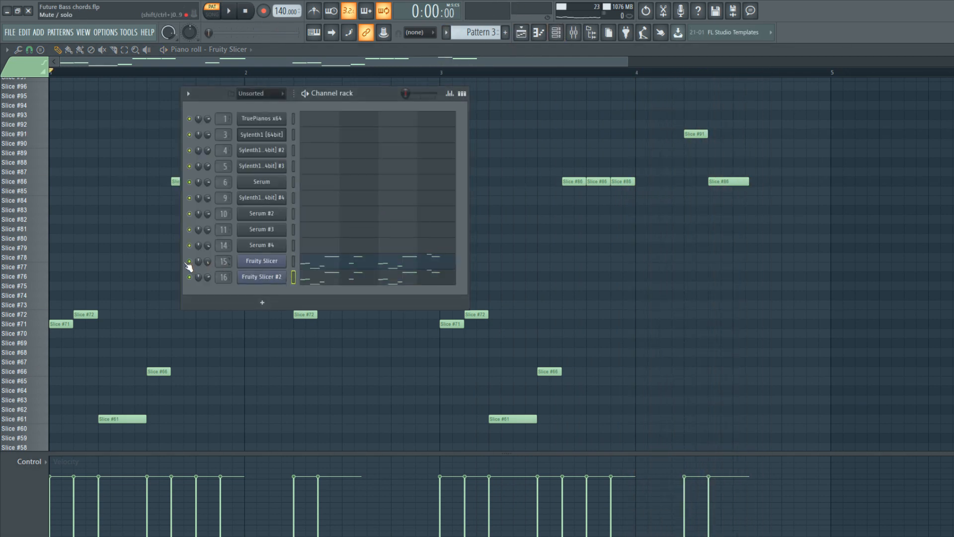
{"action": "left_click", "coordinate": [269, 282]}
{"action": "left_click_drag", "start_coordinate": [199, 183], "coordinate": [242, 190]}
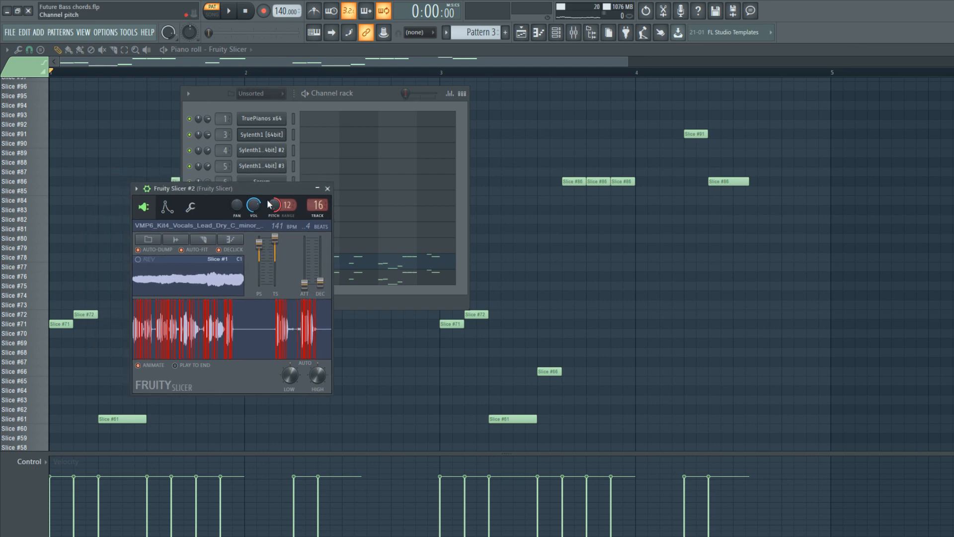
{"action": "left_click", "coordinate": [326, 190]}
Play the two Fruity Slicer vocal layers together and bring up the channel rack to follow them.
{"action": "left_click", "coordinate": [306, 95]}
{"action": "left_click_drag", "start_coordinate": [174, 217], "coordinate": [197, 229]}
{"action": "right_click", "coordinate": [213, 240]}
{"action": "right_click", "coordinate": [214, 230]}
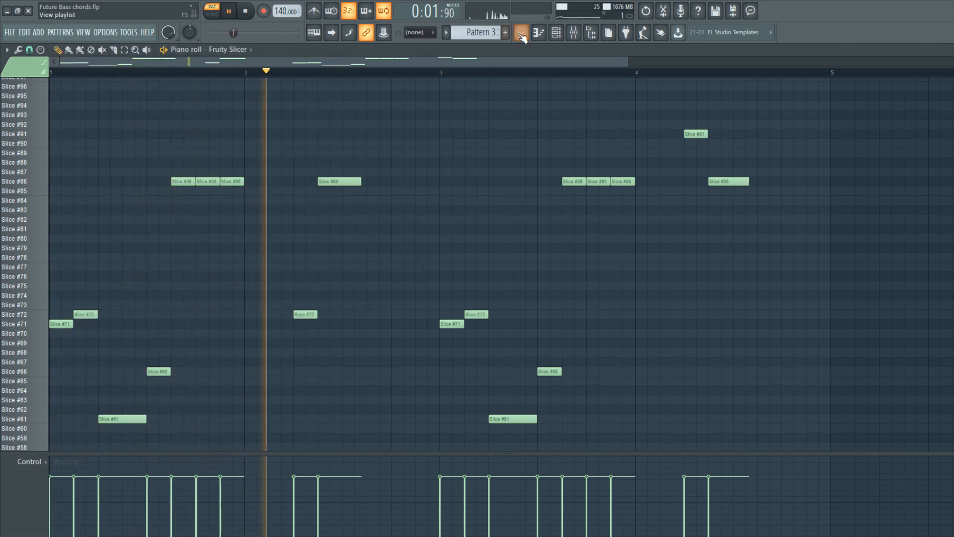
{"action": "left_click", "coordinate": [557, 33]}
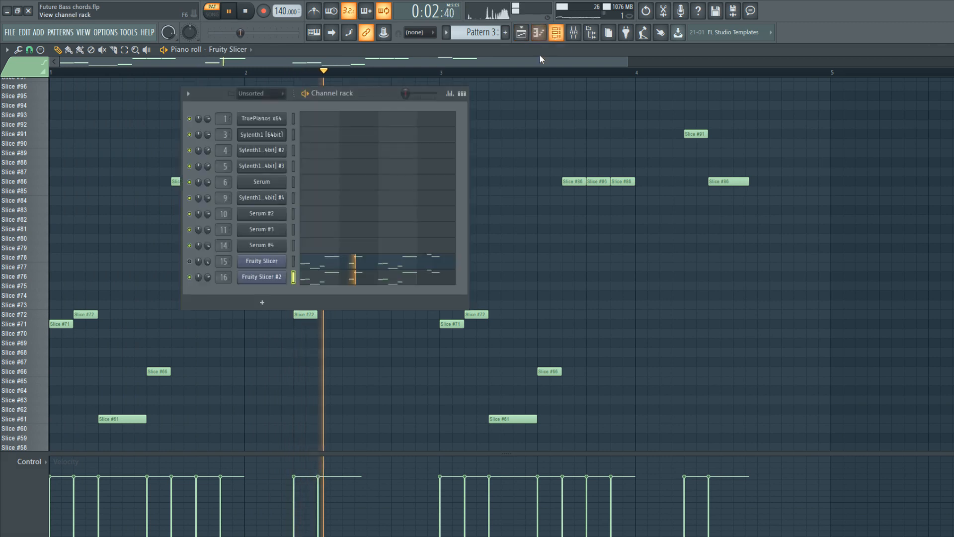
Add Fruity Parametric EQ 2 to the Fruity Slicer mixer track with a low cut, slight mid boost and small high-shelf cut.
{"action": "left_click", "coordinate": [247, 14]}
{"action": "key", "text": "F9"}
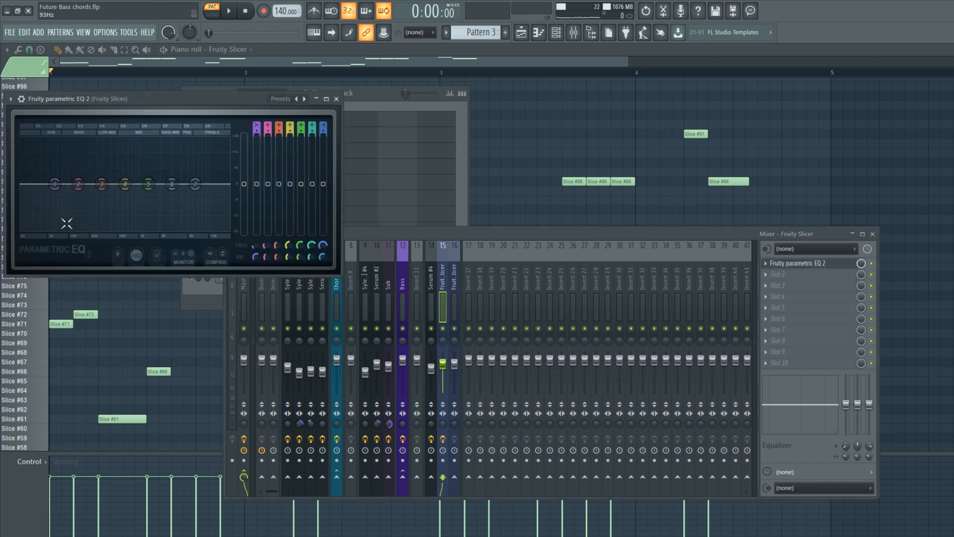
{"action": "key", "text": "space"}
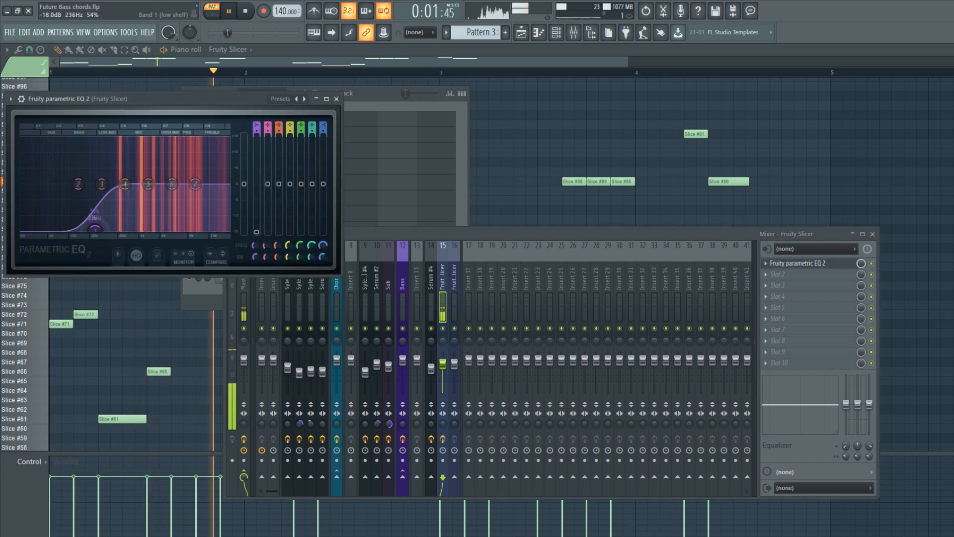
{"action": "left_click_drag", "start_coordinate": [257, 128], "coordinate": [257, 138]}
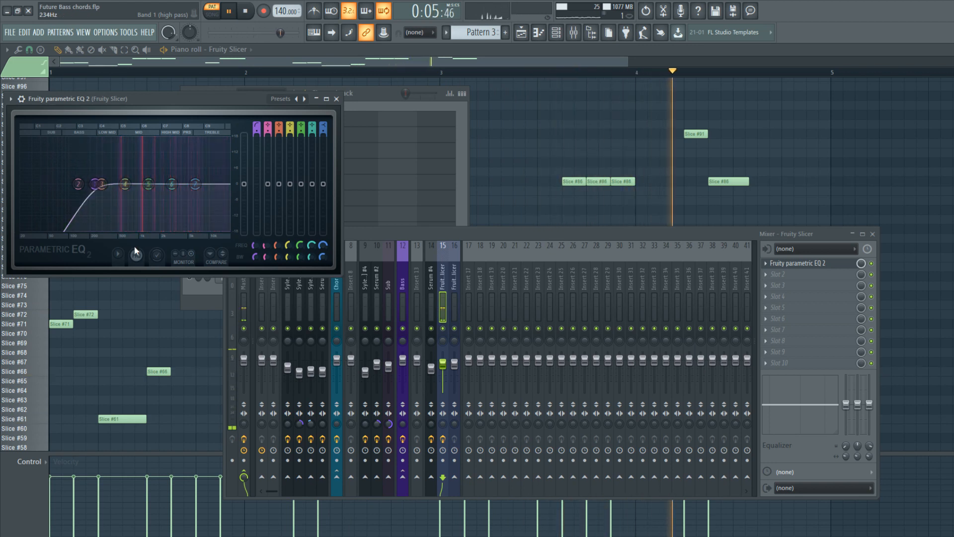
{"action": "left_click_drag", "start_coordinate": [256, 132], "coordinate": [256, 122]}
{"action": "left_click_drag", "start_coordinate": [155, 183], "coordinate": [212, 188]}
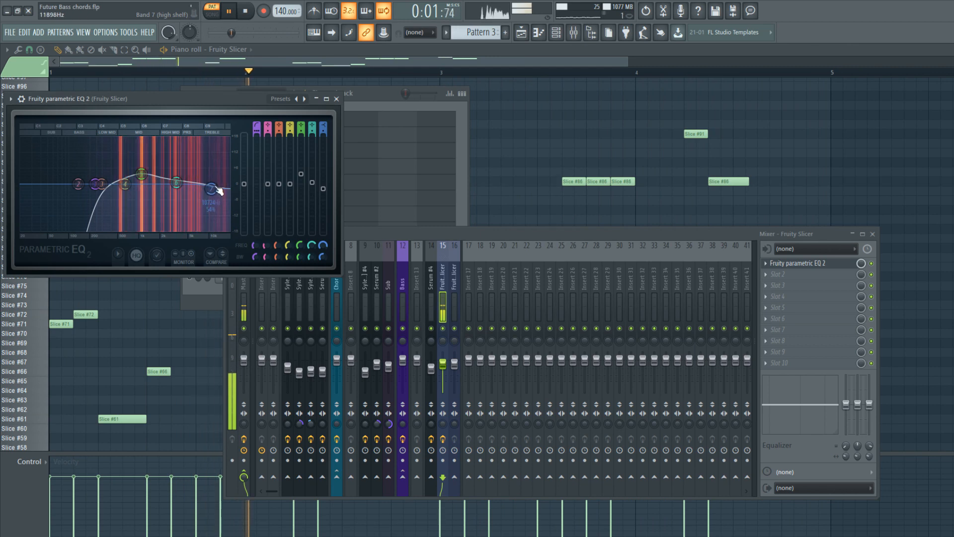
{"action": "left_click", "coordinate": [337, 99]}
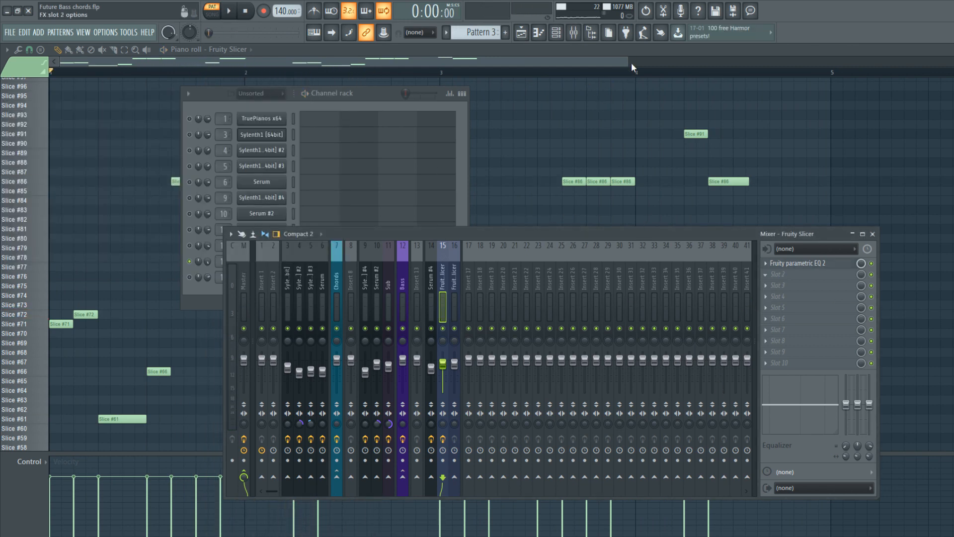
Add CamelCrusher after the EQ, adjusting tube distortion and compressor amount, keeping Phat Mode on, and setting master volume to -5 dB.
{"action": "key", "text": "space"}
{"action": "left_click_drag", "start_coordinate": [102, 113], "coordinate": [157, 150]}
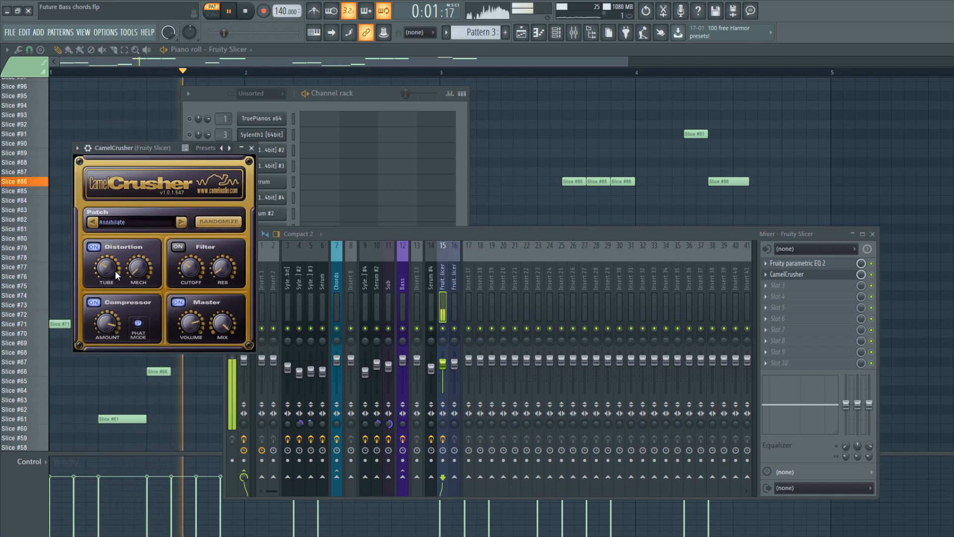
{"action": "left_click_drag", "start_coordinate": [104, 285], "coordinate": [105, 326]}
{"action": "left_click", "coordinate": [139, 323]}
{"action": "left_click", "coordinate": [133, 322]}
{"action": "left_click_drag", "start_coordinate": [101, 339], "coordinate": [102, 326]}
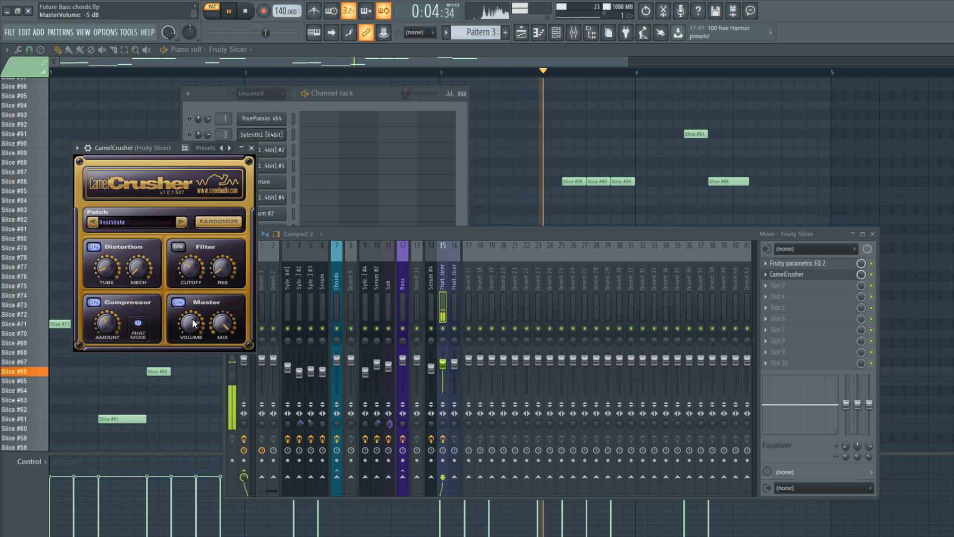
{"action": "left_click", "coordinate": [251, 147]}
{"action": "key", "text": "space"}
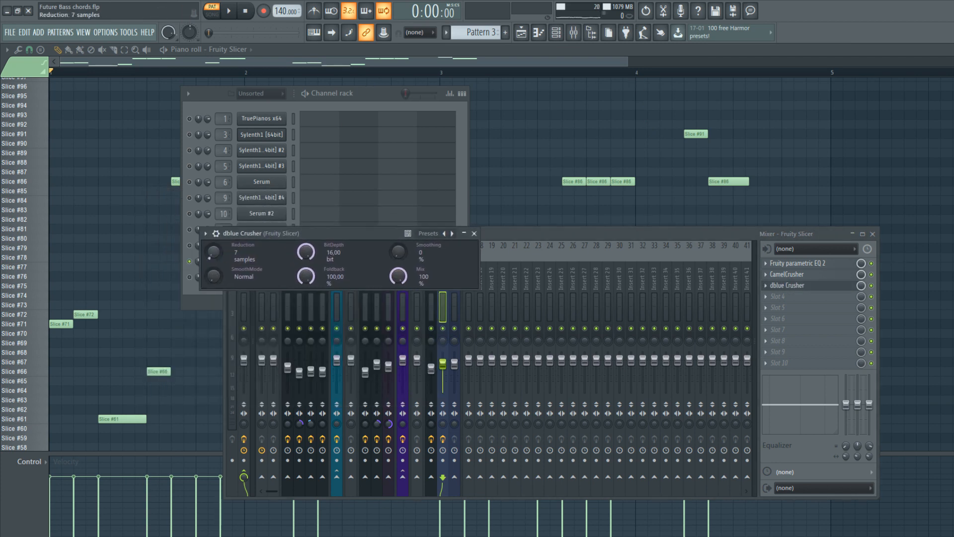
Set dblue Crusher on the Fruity Slicer track to 7 samples reduction and 14% mix, and compare playback with it bypassed.
{"action": "left_click", "coordinate": [229, 11]}
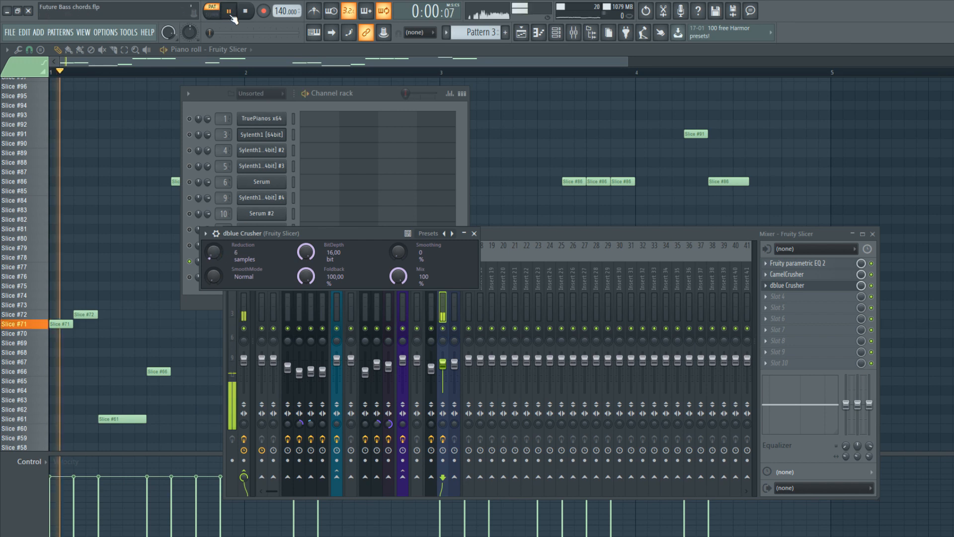
{"action": "left_click_drag", "start_coordinate": [214, 252], "coordinate": [213, 249]}
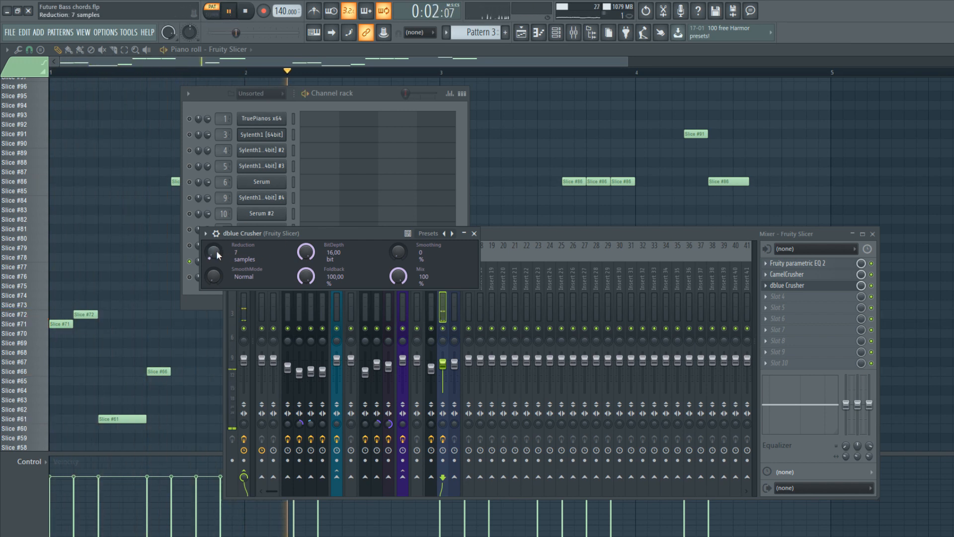
{"action": "key", "text": "space"}
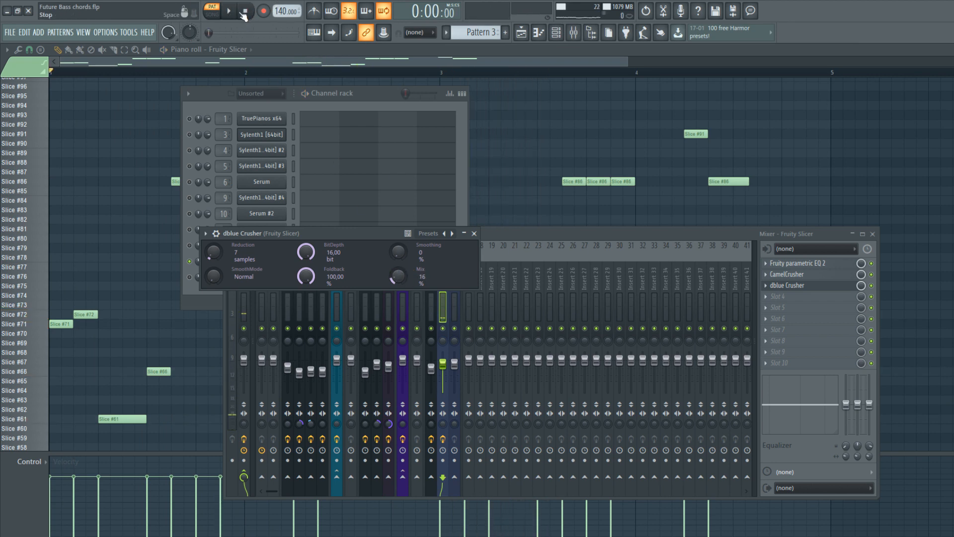
{"action": "key", "text": "space"}
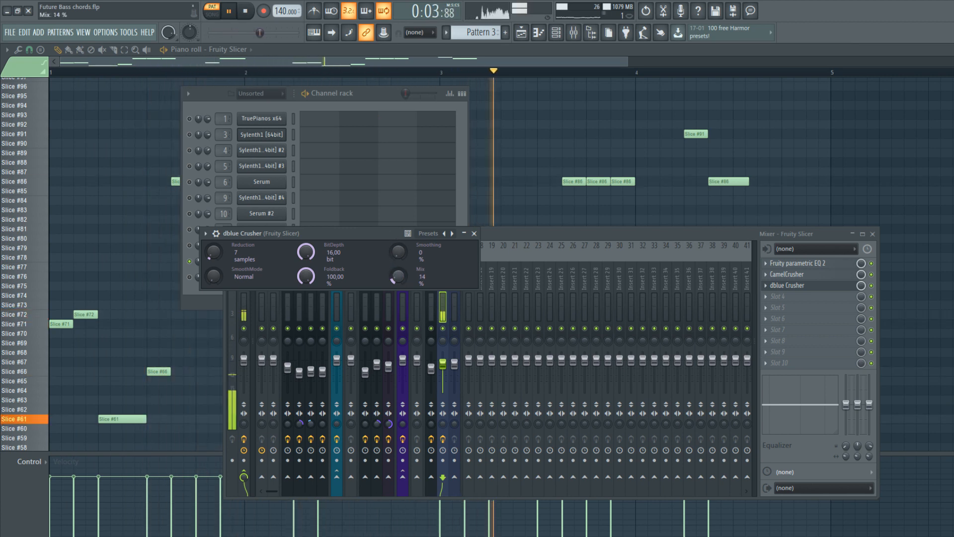
{"action": "left_click", "coordinate": [871, 285]}
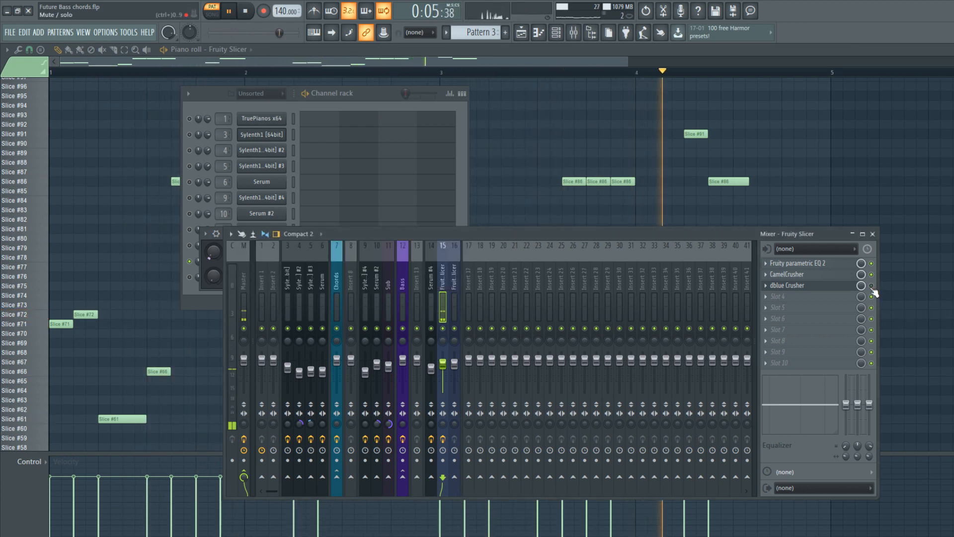
{"action": "left_click", "coordinate": [321, 100]}
Add Fruity Reeverb 2 to the Fruity Slicer track and adjust its reverb levels while the chops play.
{"action": "left_click", "coordinate": [828, 302]}
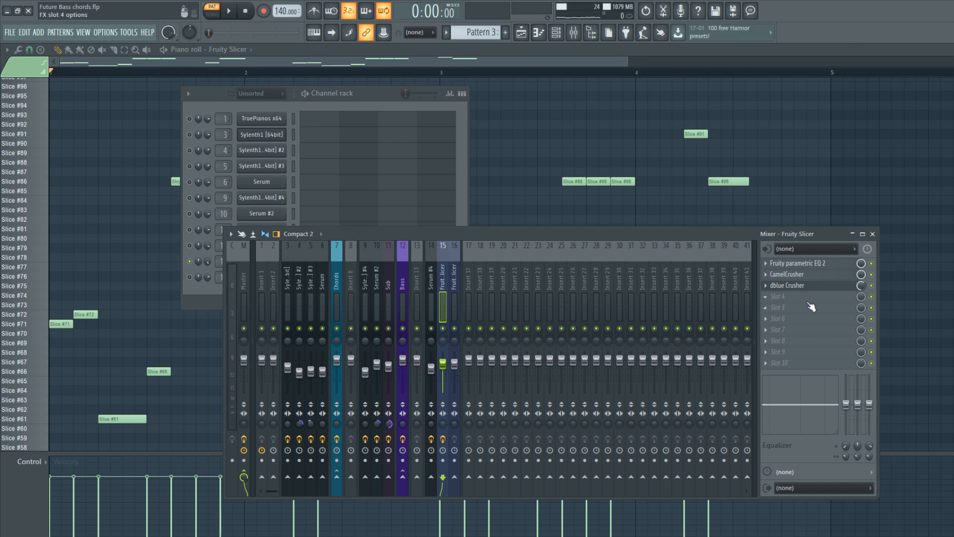
{"action": "key", "text": "space"}
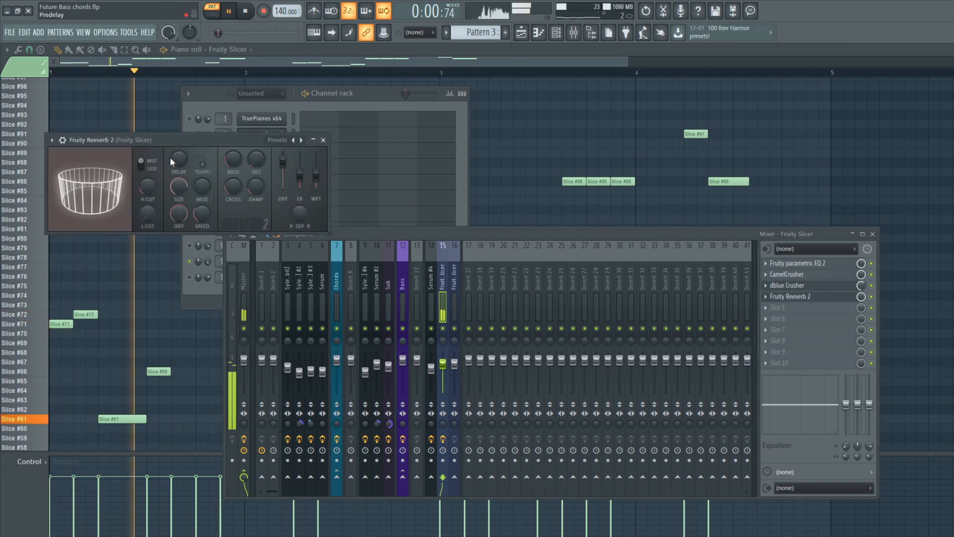
{"action": "left_click_drag", "start_coordinate": [156, 139], "coordinate": [201, 205]}
{"action": "left_click_drag", "start_coordinate": [344, 243], "coordinate": [344, 237]}
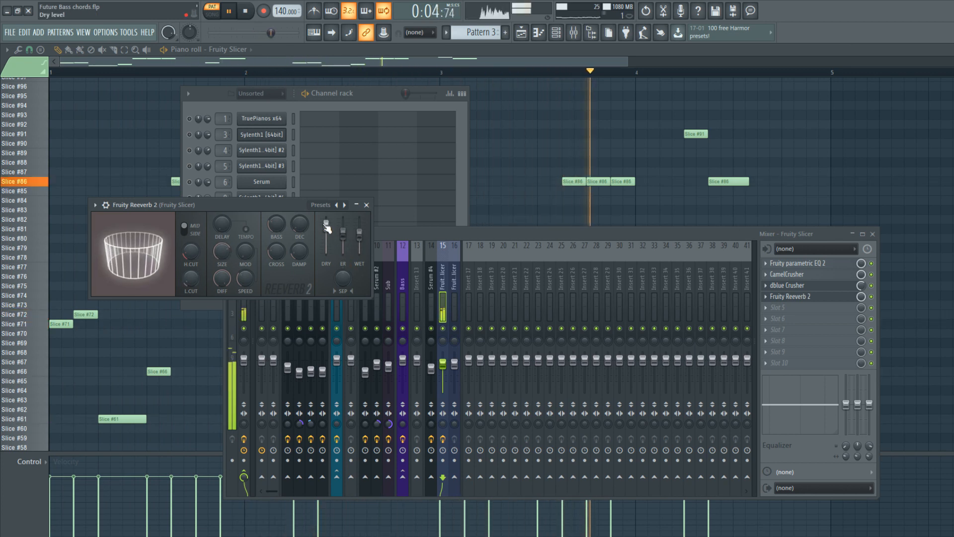
{"action": "left_click_drag", "start_coordinate": [339, 272], "coordinate": [339, 278]}
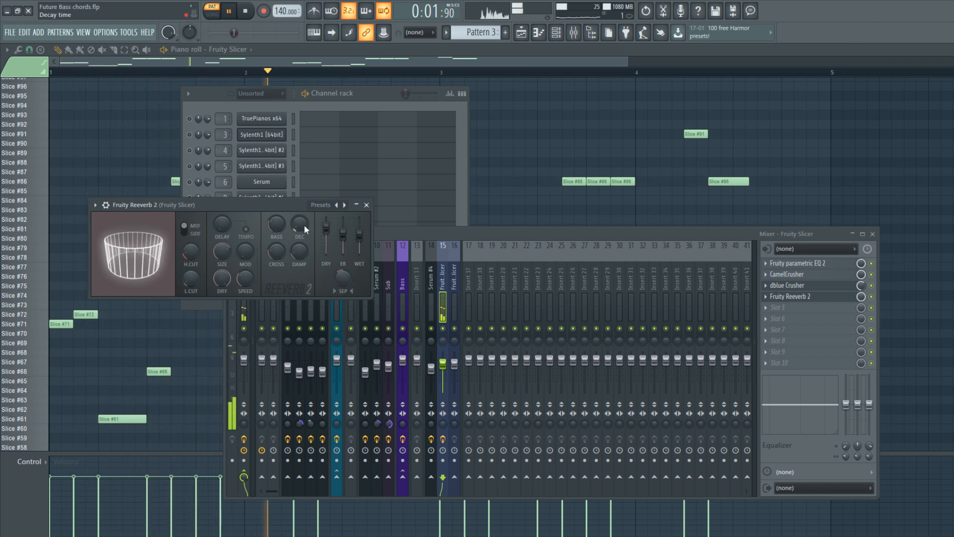
{"action": "left_click", "coordinate": [366, 205]}
{"action": "left_click", "coordinate": [474, 233]}
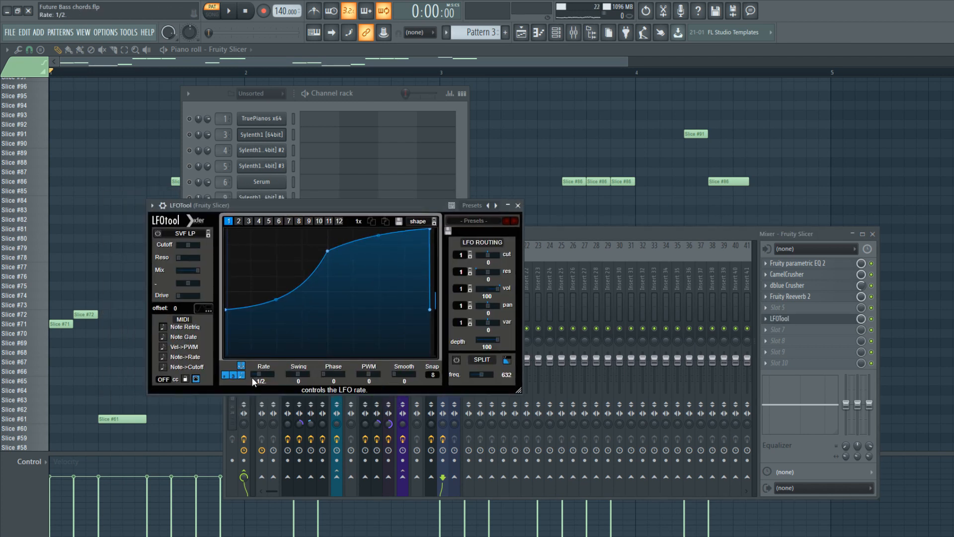
Shape LFOTool's volume curve on Fruity Slicer at a one-bar rate, with a steep rise from 0% and a short drop at the end.
{"action": "left_click_drag", "start_coordinate": [321, 252], "coordinate": [248, 225]}
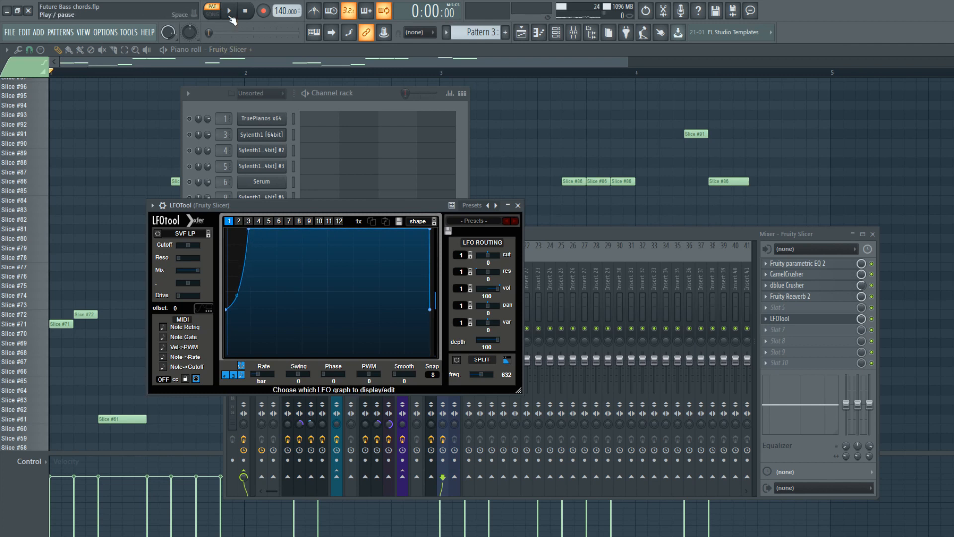
{"action": "left_click", "coordinate": [230, 12]}
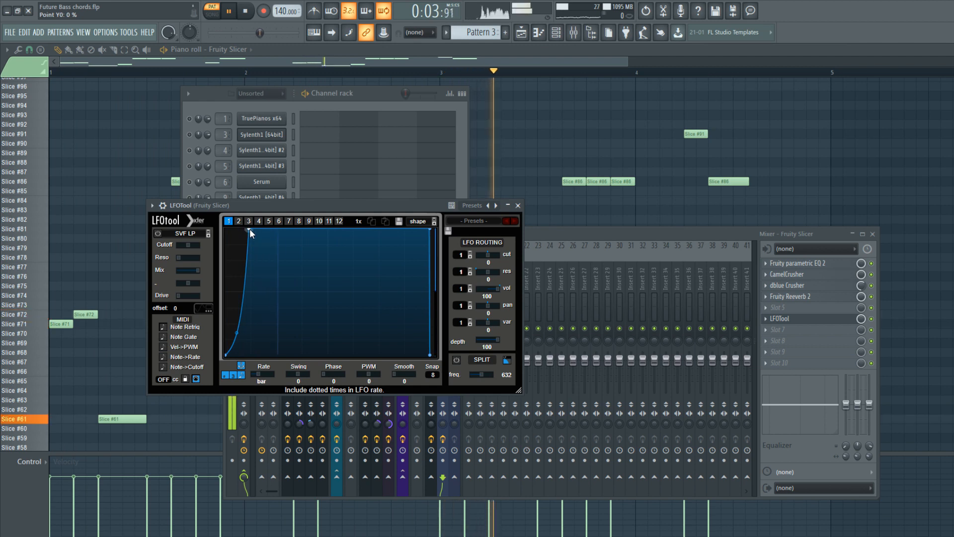
{"action": "left_click_drag", "start_coordinate": [237, 332], "coordinate": [238, 350]}
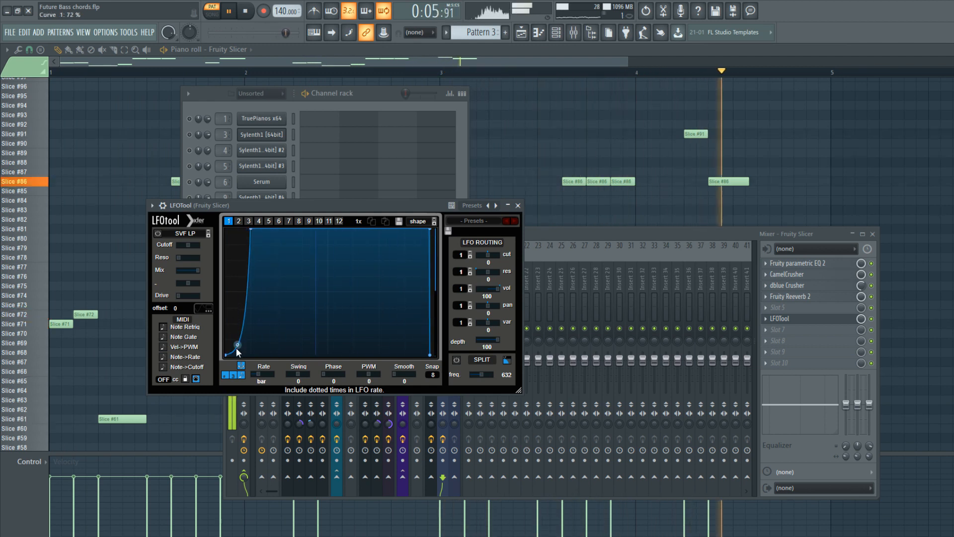
{"action": "left_click_drag", "start_coordinate": [430, 229], "coordinate": [427, 229]}
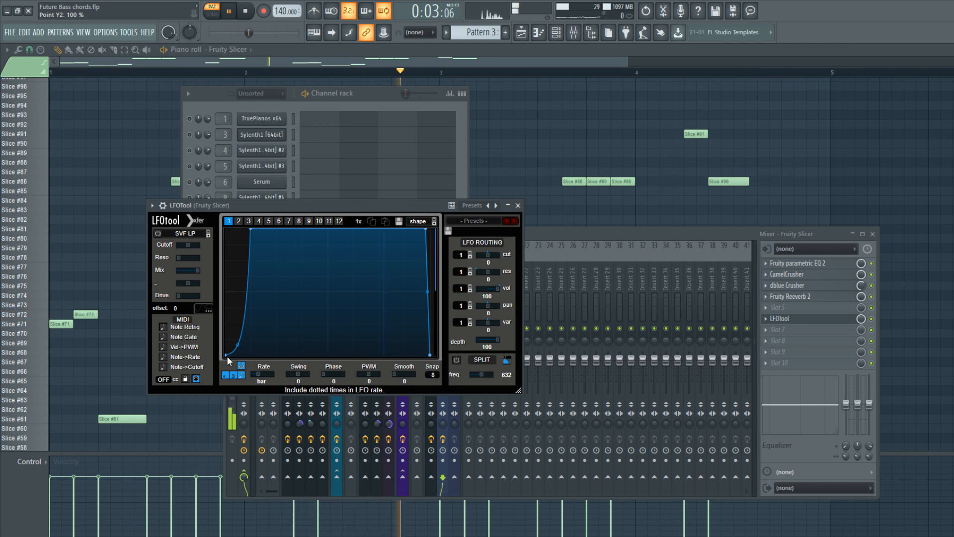
{"action": "left_click", "coordinate": [246, 12]}
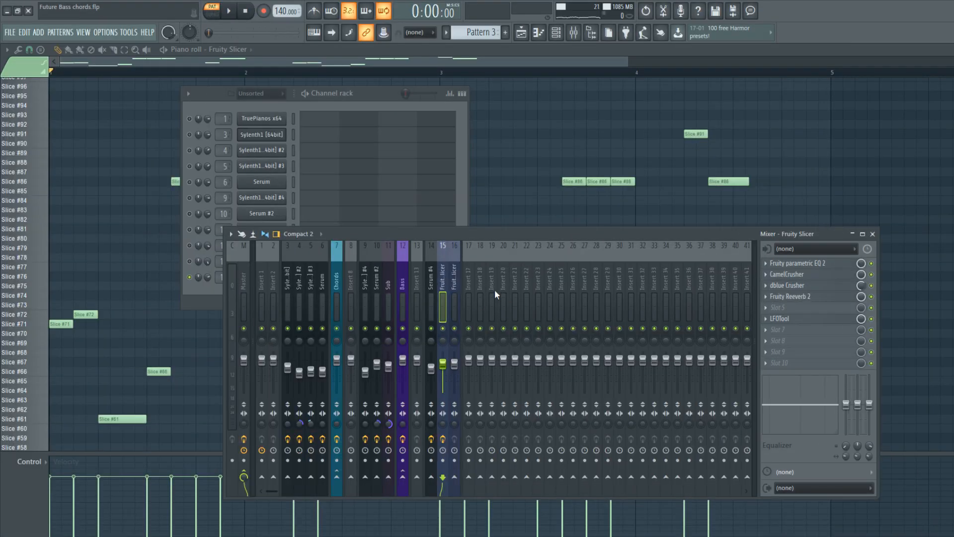
Play Fruity Slicer #2 on its own through mixer track 16 and toggle the first Fruity Slicer layer to compare.
{"action": "left_click_drag", "start_coordinate": [463, 271], "coordinate": [453, 273]}
{"action": "key", "text": "space"}
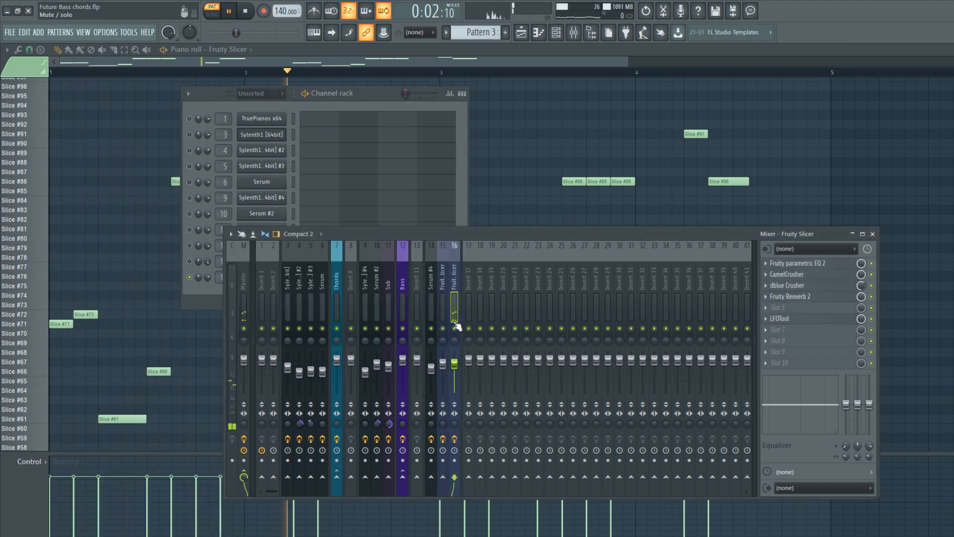
{"action": "left_click", "coordinate": [284, 107]}
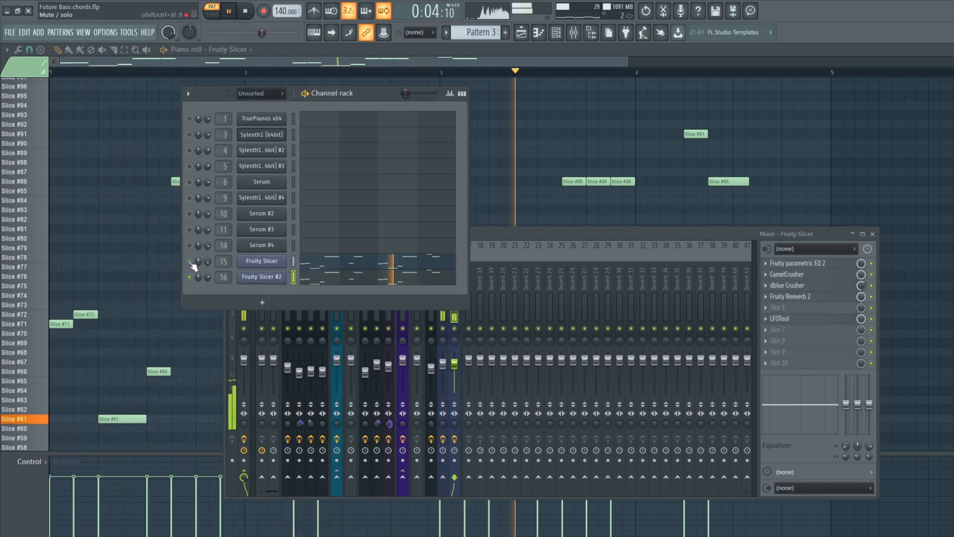
{"action": "left_click", "coordinate": [189, 261]}
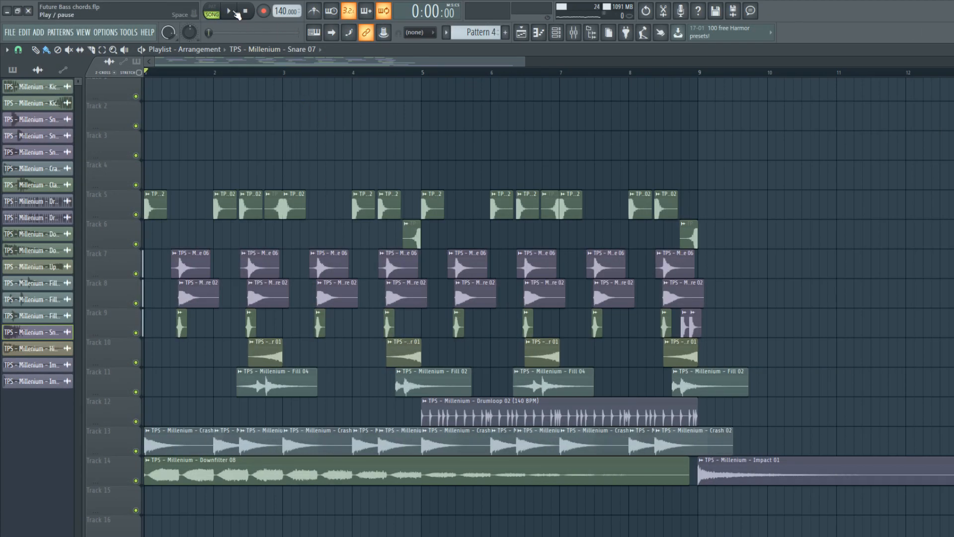
Play the full drum and effects arrangement in the playlist from the beginning.
{"action": "left_click", "coordinate": [236, 12]}
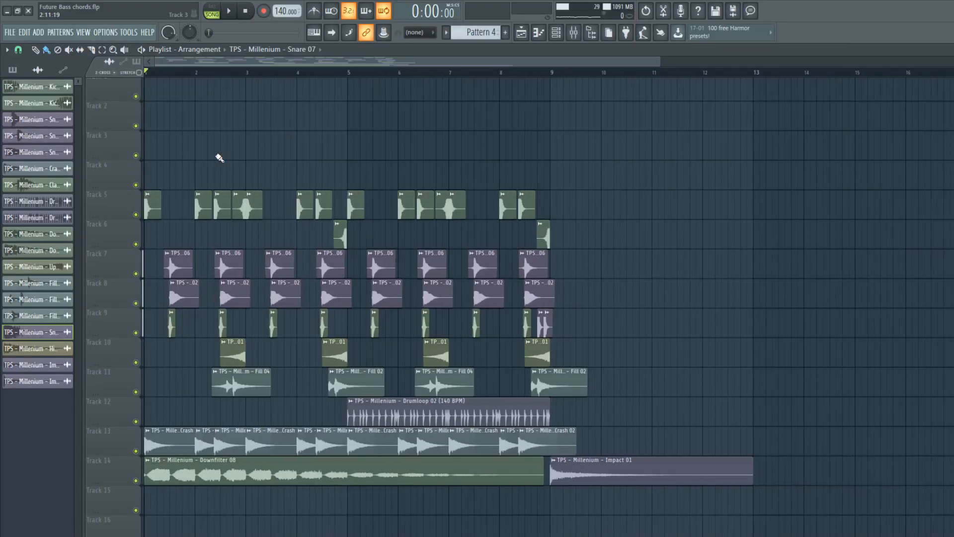
{"action": "scroll", "coordinate": [198, 125], "scroll_direction": "up", "scroll_amount": 5}
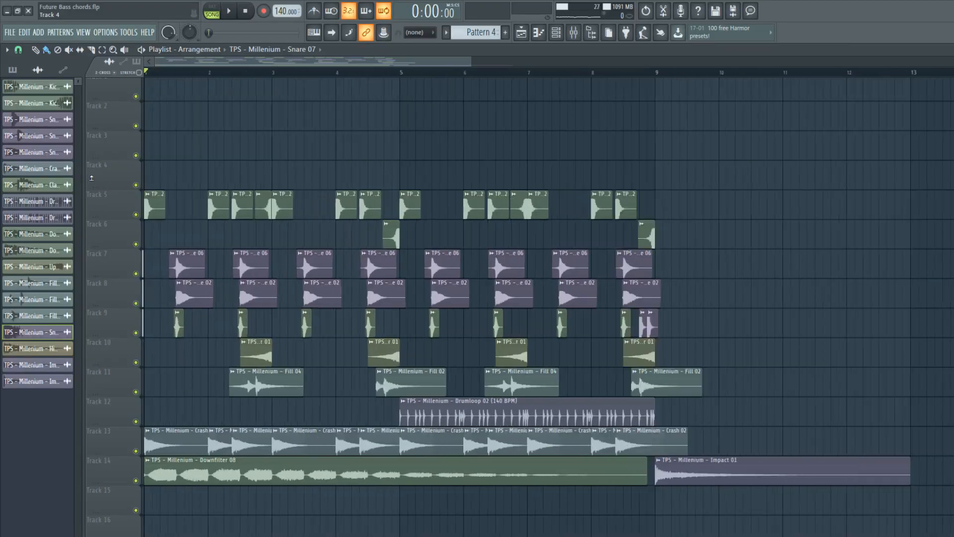
{"action": "scroll", "coordinate": [243, 75], "scroll_direction": "up", "scroll_amount": 3}
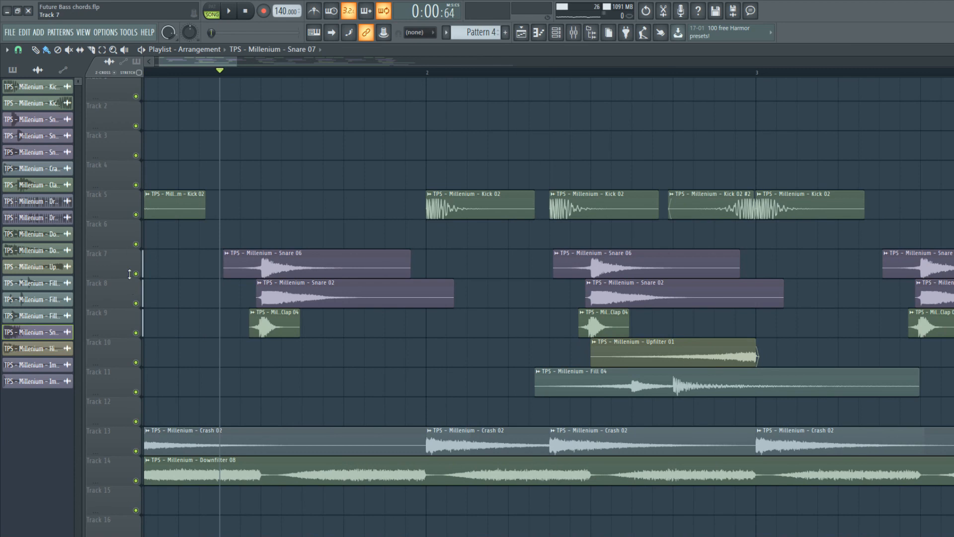
Audition the Snare 06 layer on Track 7 and the Snare 02 layer on Track 8, each on its own.
{"action": "right_click", "coordinate": [137, 274]}
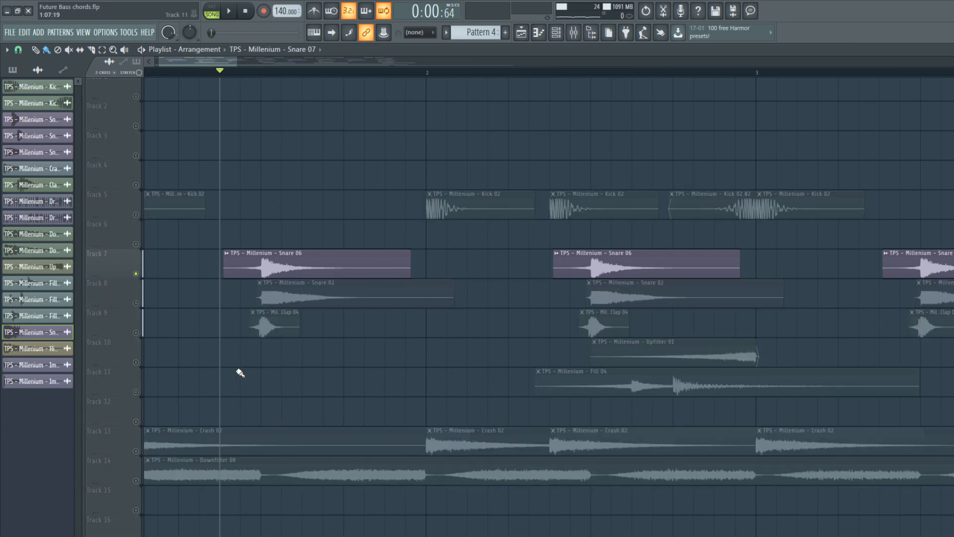
{"action": "key", "text": "space"}
{"action": "right_click", "coordinate": [135, 303]}
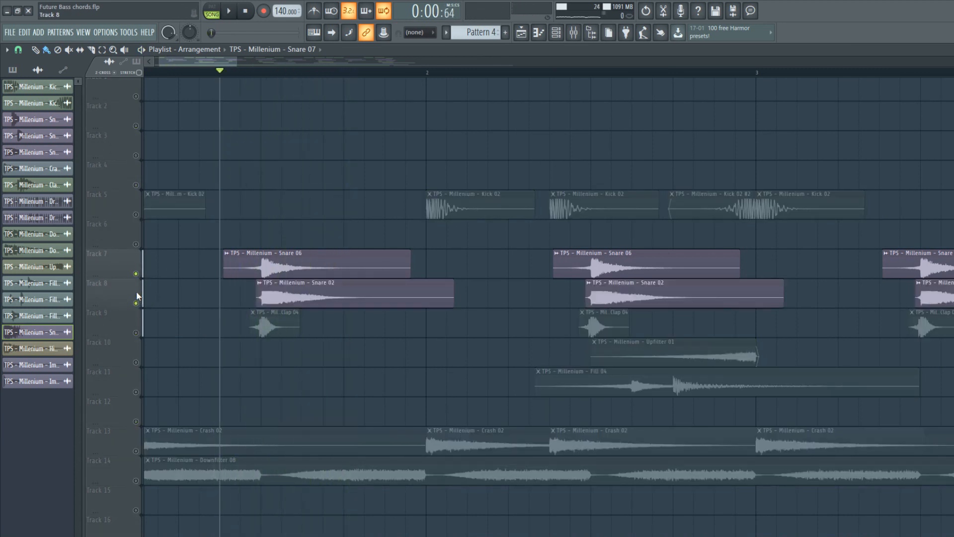
{"action": "key", "text": "space"}
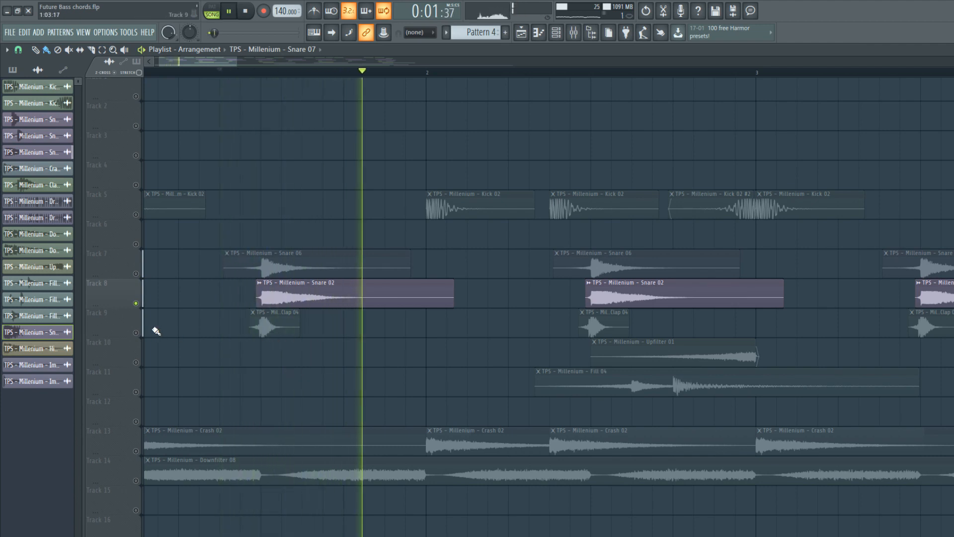
{"action": "key", "text": "space"}
Audition the Clap 04 layer on Track 9, and play it together with the Snare 06 and Snare 02 layers.
{"action": "left_click", "coordinate": [136, 333]}
{"action": "left_click", "coordinate": [136, 304]}
{"action": "scroll", "coordinate": [149, 306], "scroll_direction": "up", "scroll_amount": 2}
{"action": "key", "text": "space"}
{"action": "key", "text": "space"}
{"action": "left_click", "coordinate": [137, 309]}
{"action": "left_click", "coordinate": [136, 280]}
Stop the snare and clap playback and solo the Kick 02 clips on Track 5.
{"action": "key", "text": "space"}
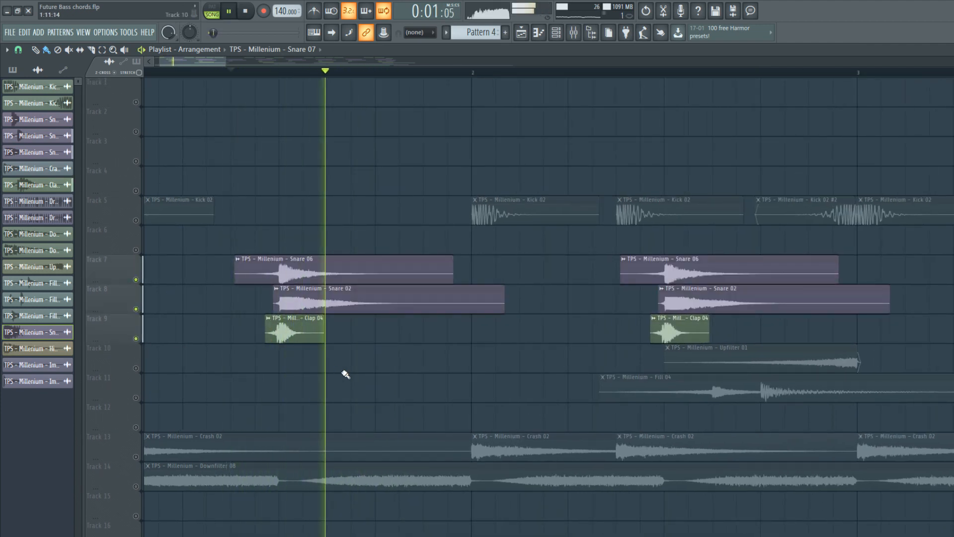
{"action": "scroll", "coordinate": [336, 368], "scroll_direction": "down", "scroll_amount": 4}
{"action": "key", "text": "space"}
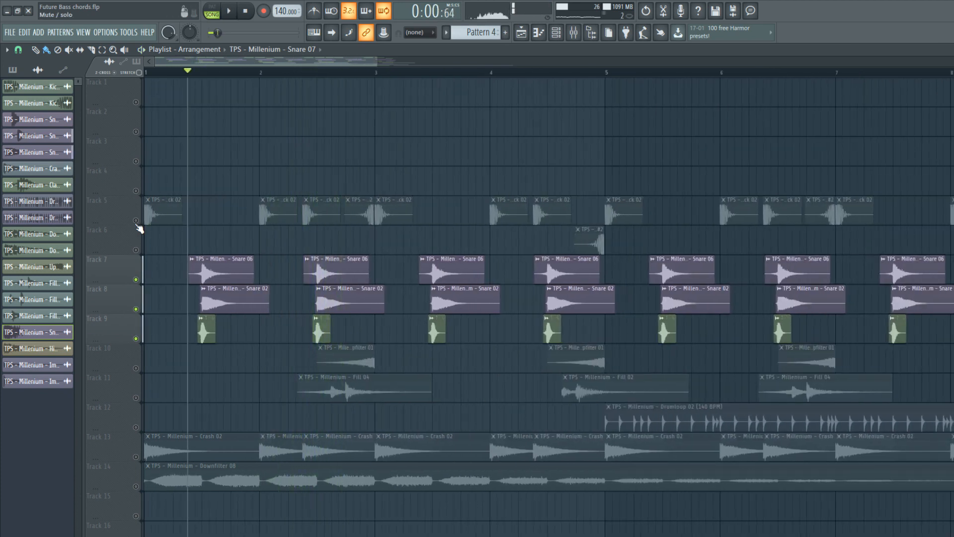
{"action": "right_click", "coordinate": [141, 220]}
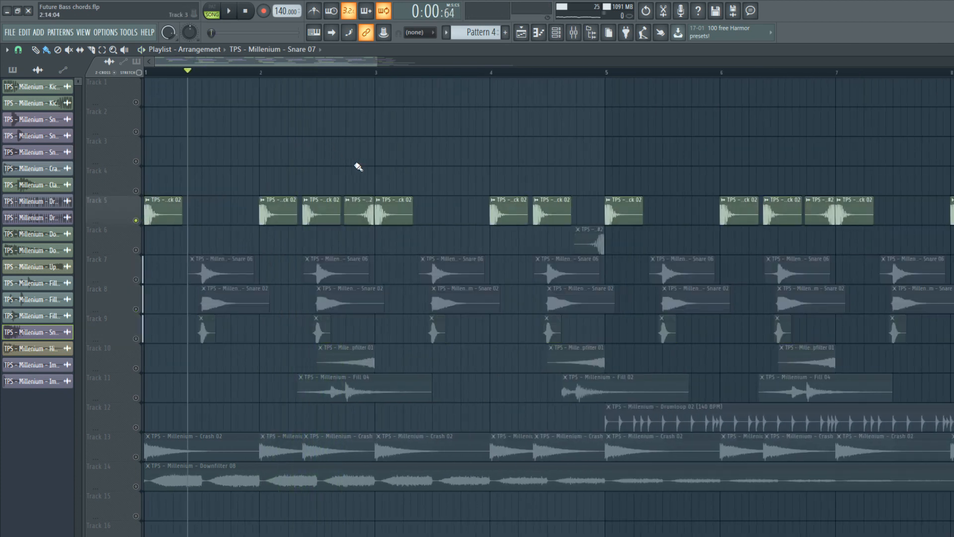
Audition the soloed Kick 02 clips on Track 5 around bars 2 and 3, including the reversed kick.
{"action": "scroll", "coordinate": [321, 159], "scroll_direction": "up", "scroll_amount": 3}
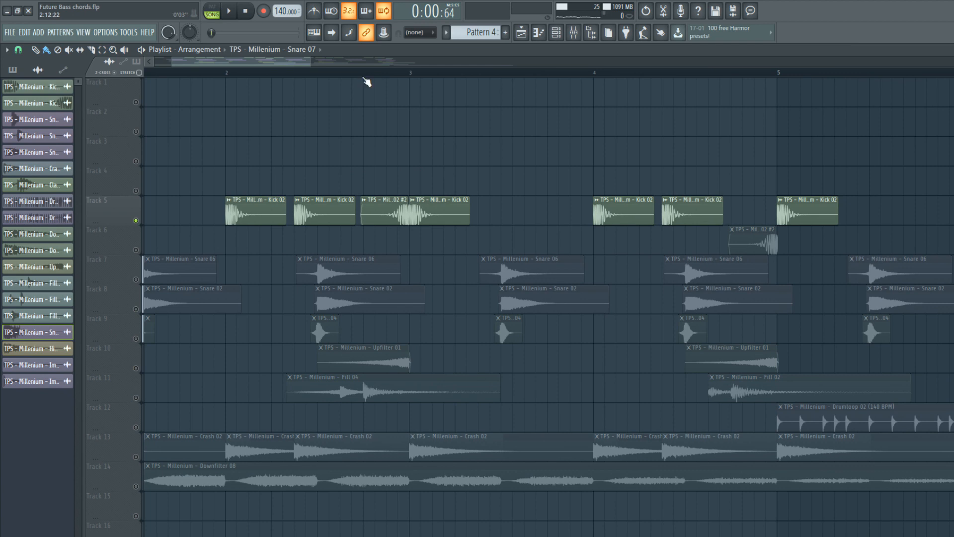
{"action": "key", "text": "space"}
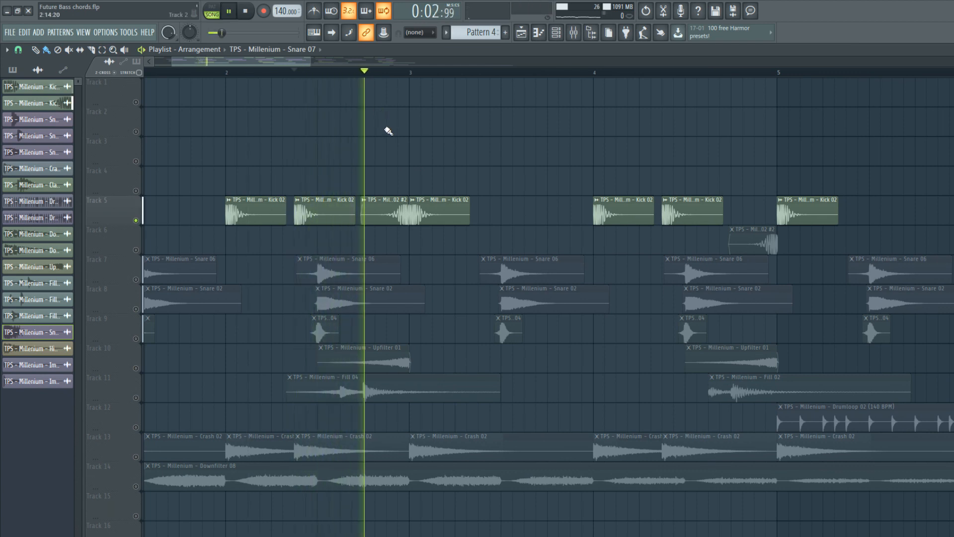
{"action": "key", "text": "space"}
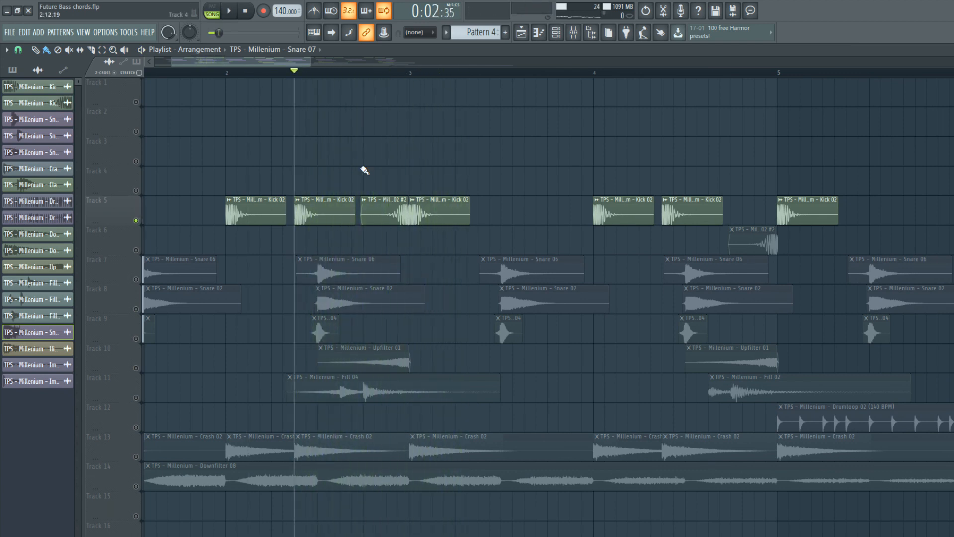
{"action": "key", "text": "space"}
{"action": "scroll", "coordinate": [367, 175], "scroll_direction": "down", "scroll_amount": 3}
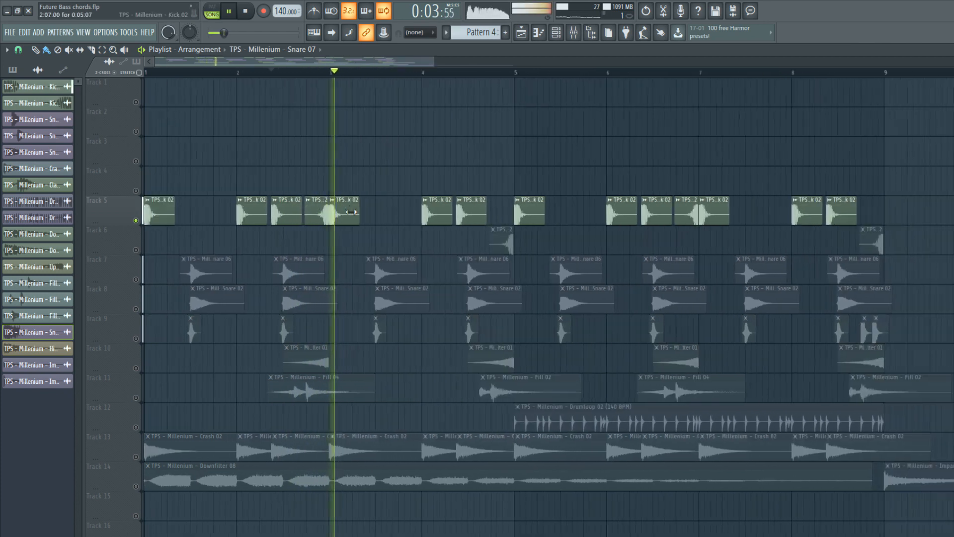
Add the reversed Kick 02 #2 clips on Track 6 to the solo, audition them with the main kicks, and stop playback.
{"action": "left_click", "coordinate": [135, 250]}
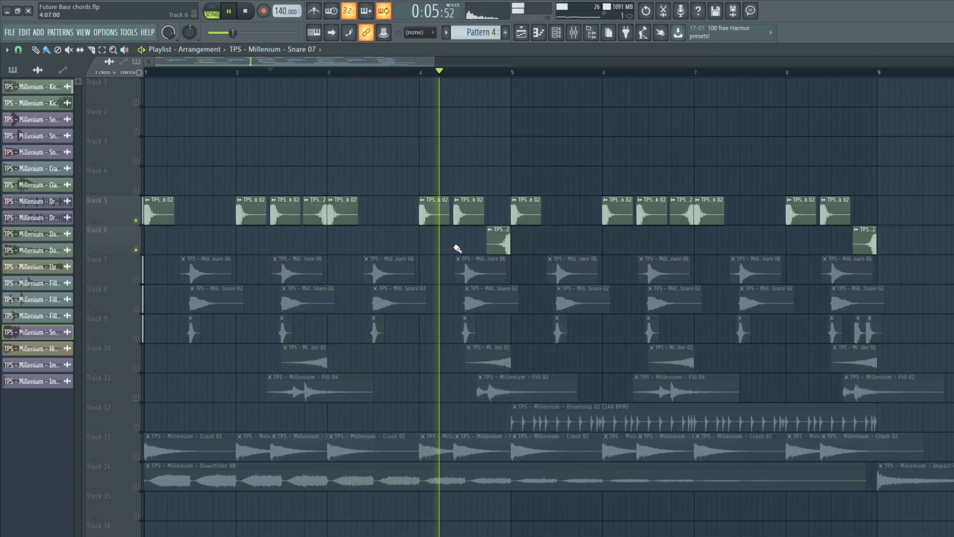
{"action": "left_click", "coordinate": [496, 231]}
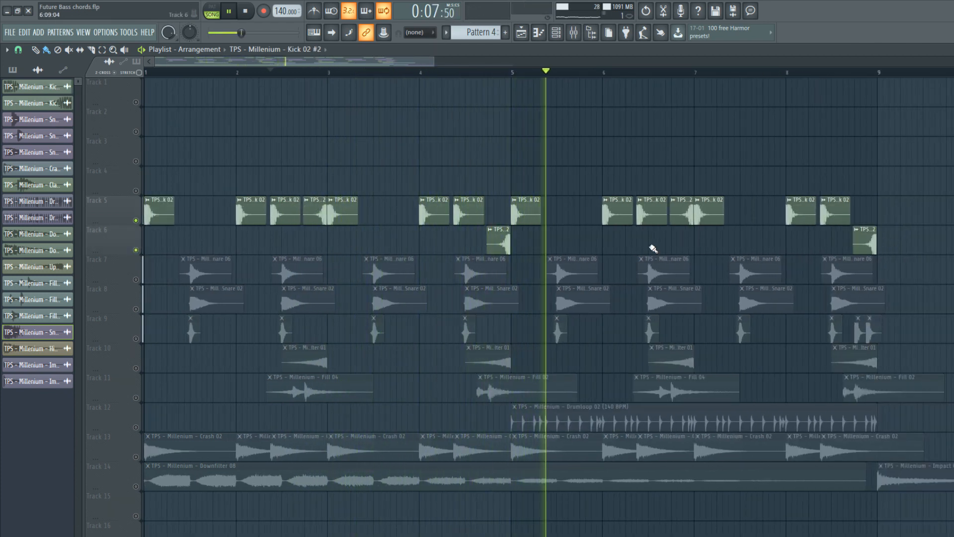
{"action": "key", "text": "space"}
{"action": "key", "text": "space"}
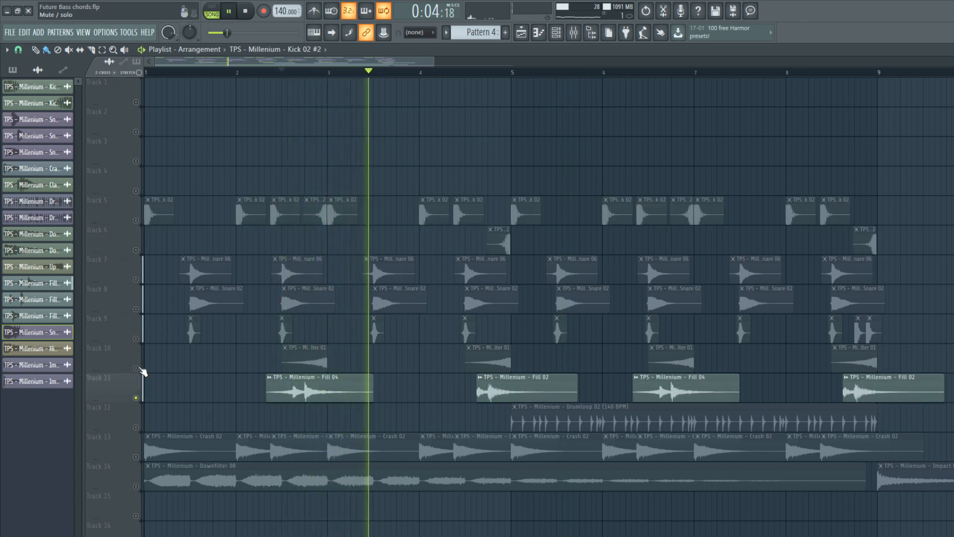
Audition the Fill 04 and Fill 02 clips on Track 11 on their own.
{"action": "left_click", "coordinate": [475, 73]}
{"action": "left_click", "coordinate": [253, 14]}
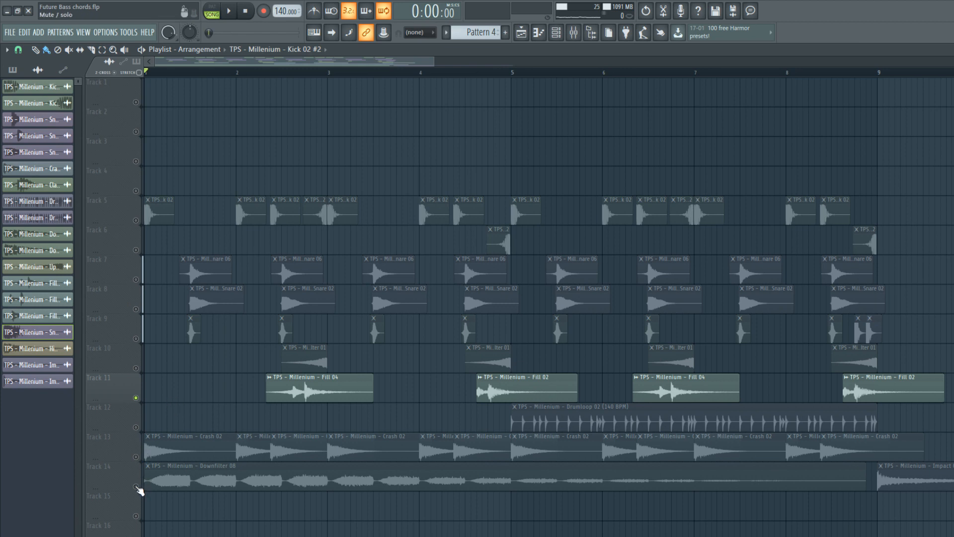
Audition the Downfilter 08 clip on Track 14 from the beginning, followed by the Upfilter 01 clips on Track 10.
{"action": "left_click", "coordinate": [141, 490]}
{"action": "key", "text": "space"}
{"action": "left_click", "coordinate": [152, 371], "text": "ctrl"}
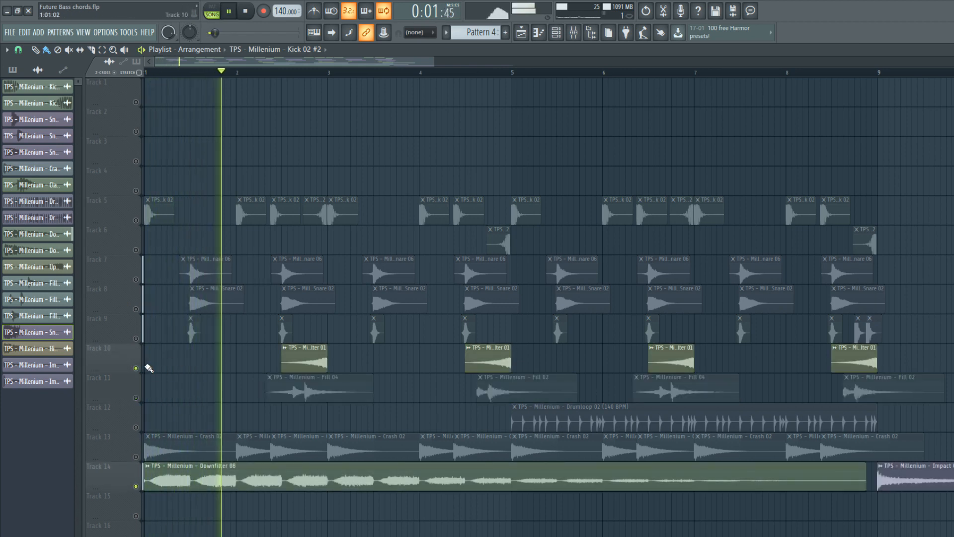
{"action": "right_click", "coordinate": [137, 369]}
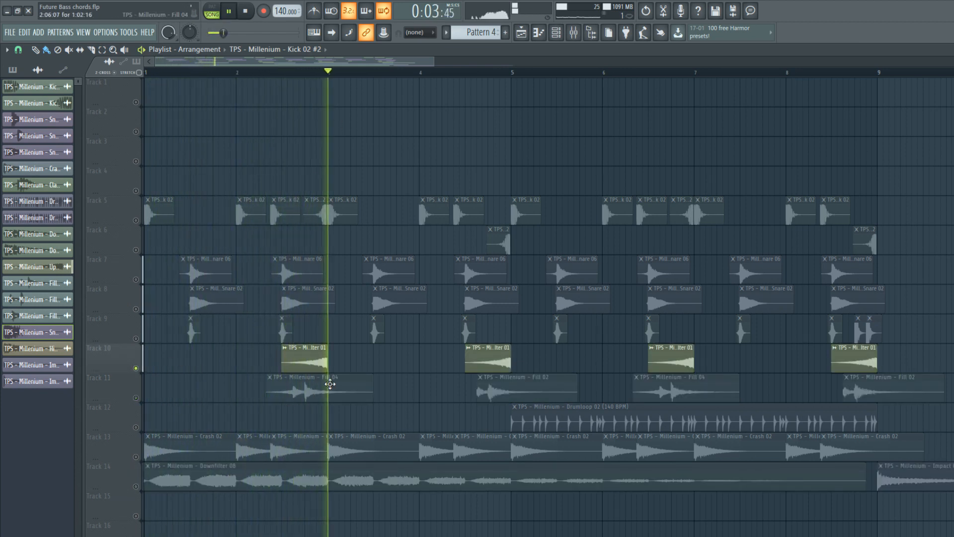
{"action": "key", "text": "space"}
Solo Track 14 and audition the Impact 01 clip from just before bar 9.
{"action": "left_click", "coordinate": [872, 72]}
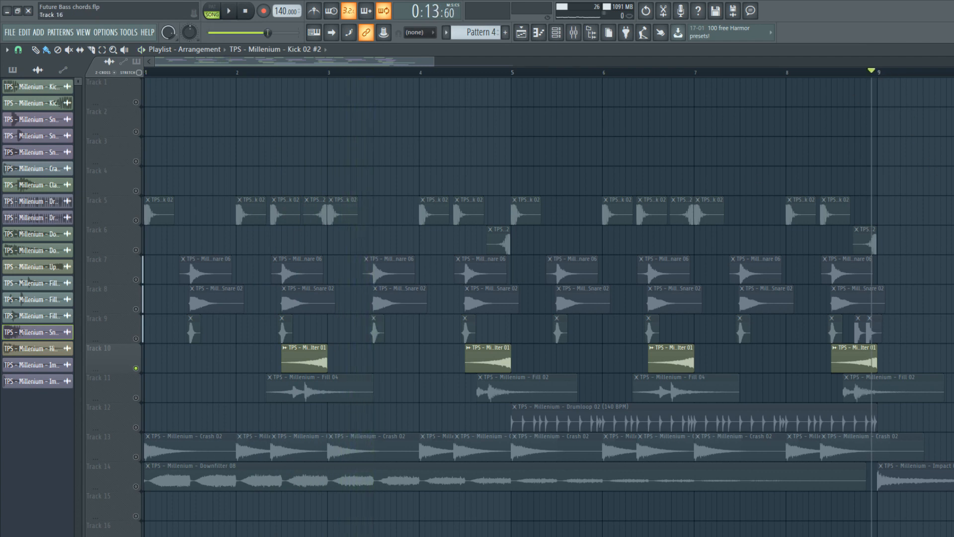
{"action": "right_click", "coordinate": [137, 486]}
{"action": "key", "text": "space"}
{"action": "key", "text": "space"}
Solo the Drumloop 02 clip on Track 12, audition it from just before bar 5, and check its channel settings.
{"action": "left_click", "coordinate": [506, 72]}
{"action": "right_click", "coordinate": [136, 427]}
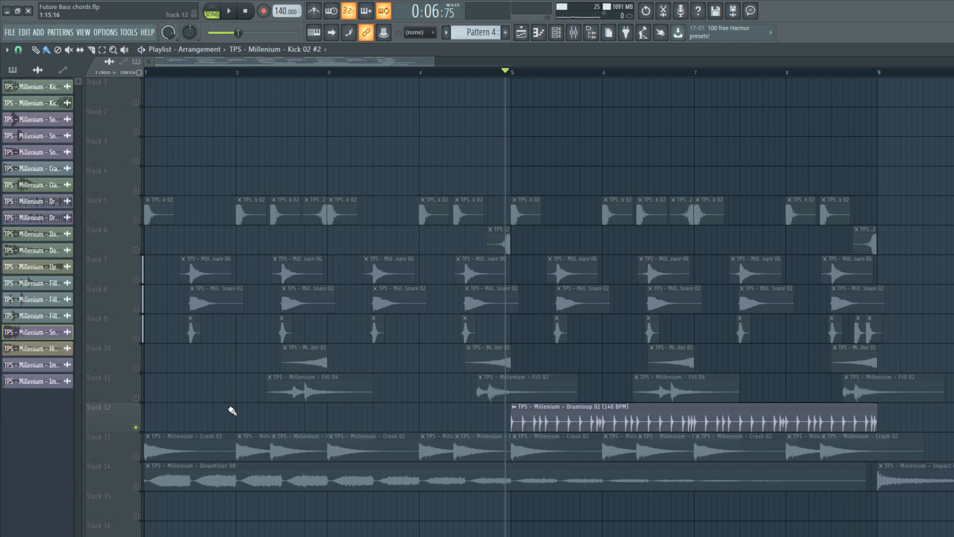
{"action": "left_click", "coordinate": [233, 14]}
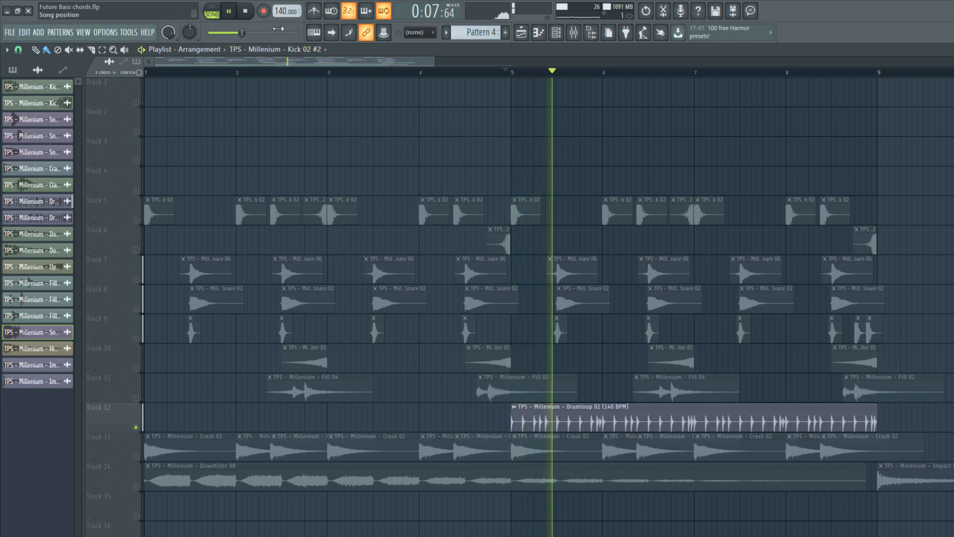
{"action": "double_click", "coordinate": [567, 407]}
{"action": "left_click_drag", "start_coordinate": [319, 212], "coordinate": [319, 209]}
{"action": "left_click", "coordinate": [393, 195]}
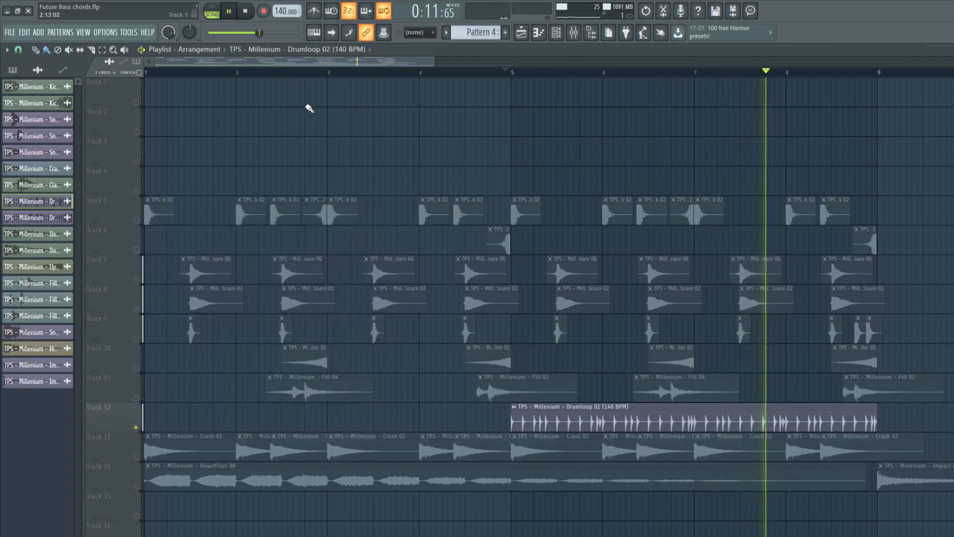
{"action": "left_click", "coordinate": [246, 11]}
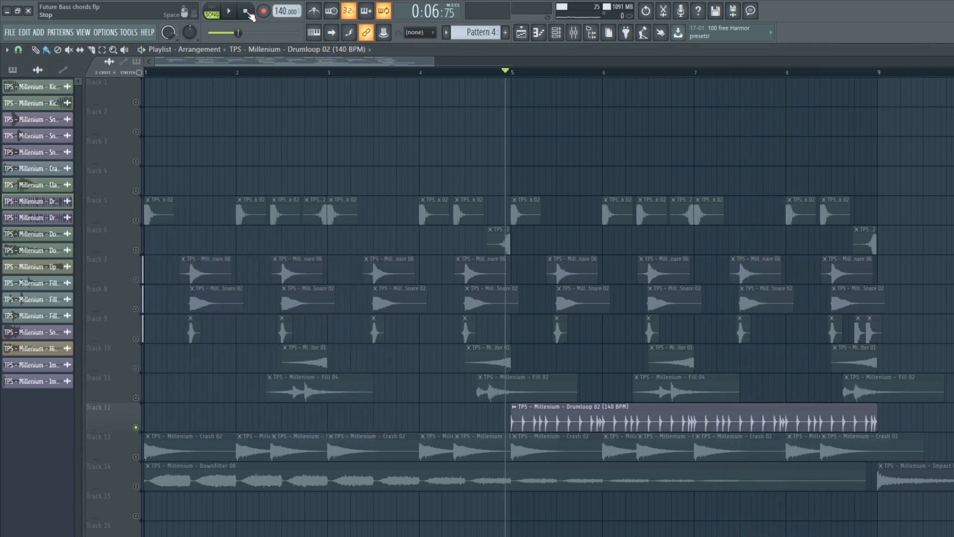
Unsolo all tracks and play the full drum and effects arrangement from bar 1.
{"action": "left_click", "coordinate": [146, 72]}
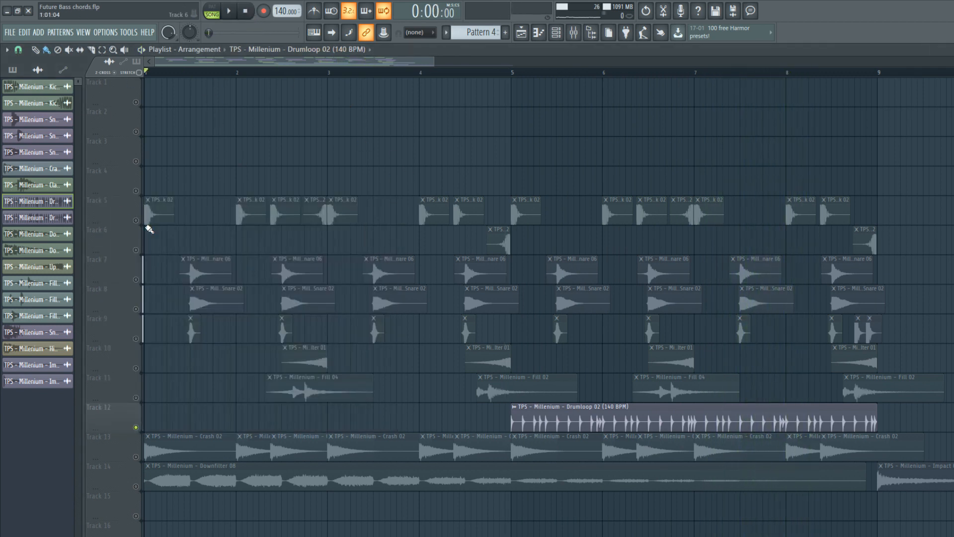
{"action": "right_click", "coordinate": [136, 220]}
{"action": "right_click", "coordinate": [137, 220]}
{"action": "key", "text": "space"}
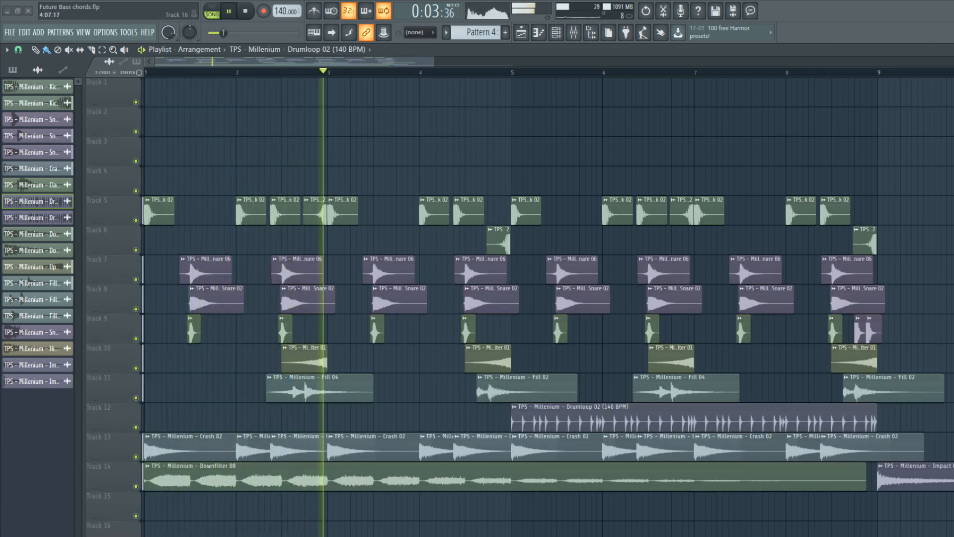
{"action": "scroll", "coordinate": [440, 365], "scroll_direction": "down", "scroll_amount": 3}
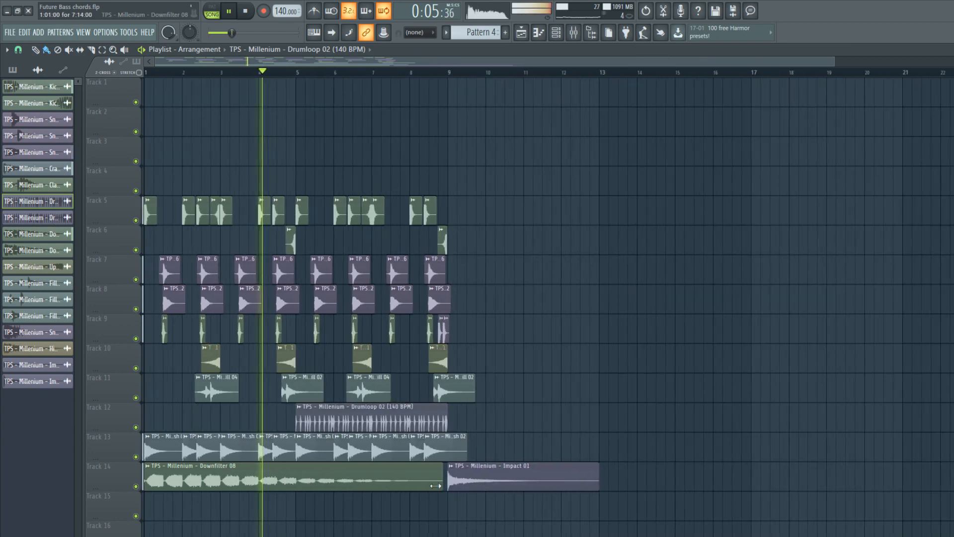
{"action": "scroll", "coordinate": [225, 356], "scroll_direction": "up", "scroll_amount": 2}
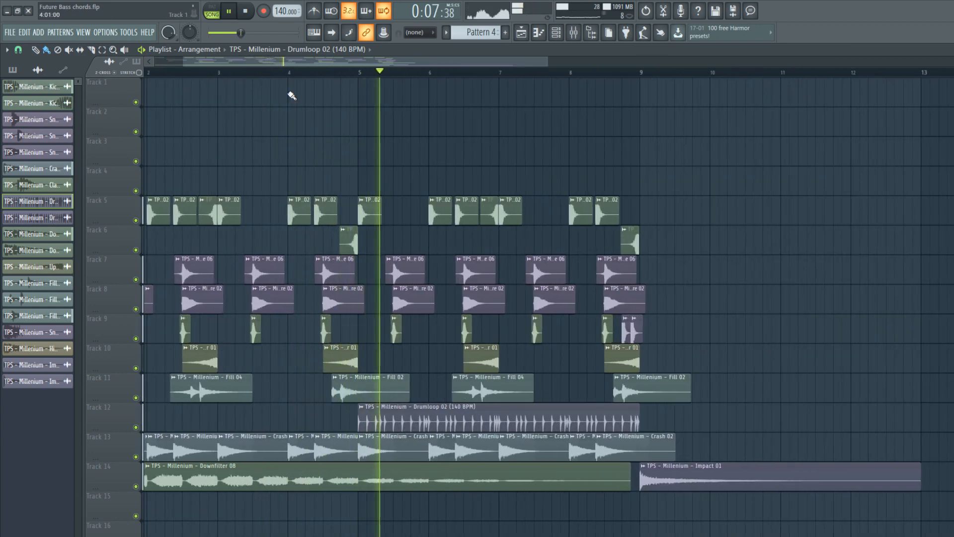